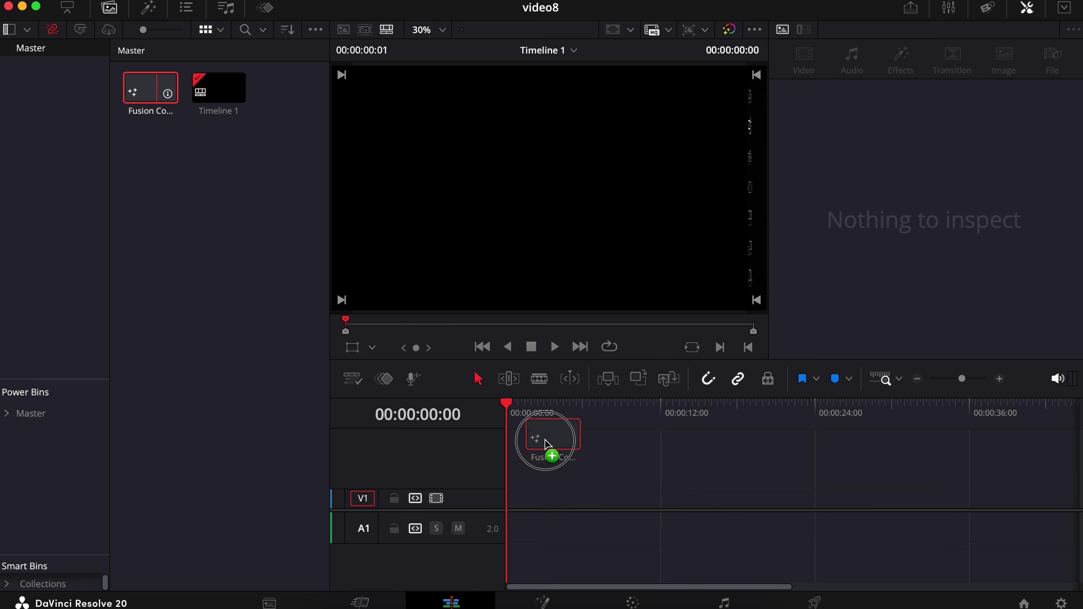
In a Fusion composition placed at the start of the timeline, add a Background node with alpha 0 feeding MediaOut1.
{"action": "left_click_drag", "start_coordinate": [508, 498], "coordinate": [508, 498]}
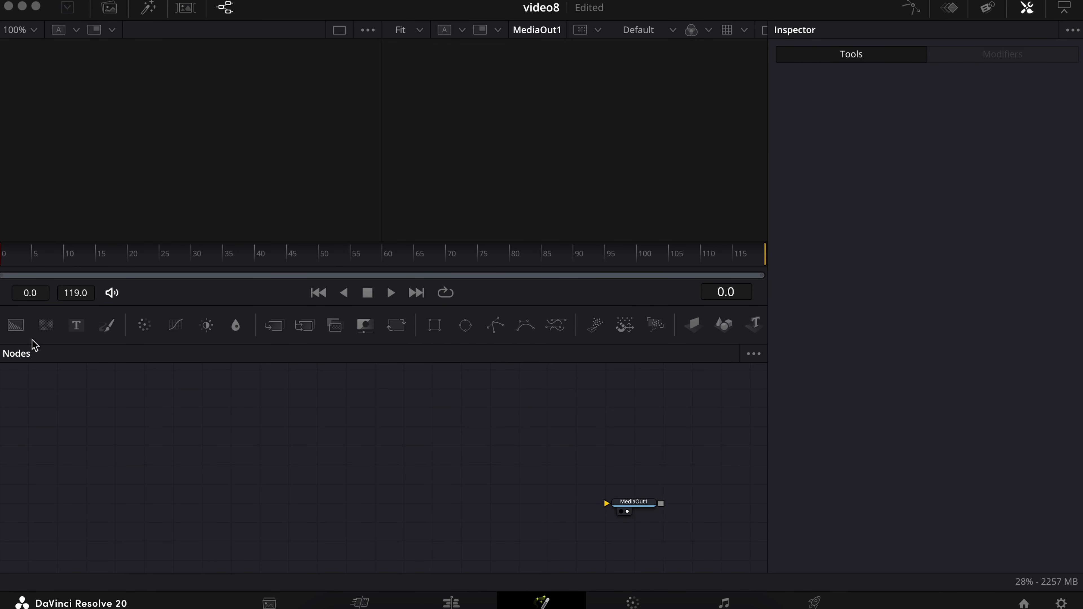
{"action": "left_click_drag", "start_coordinate": [16, 325], "coordinate": [360, 507]}
{"action": "left_click", "coordinate": [359, 525]}
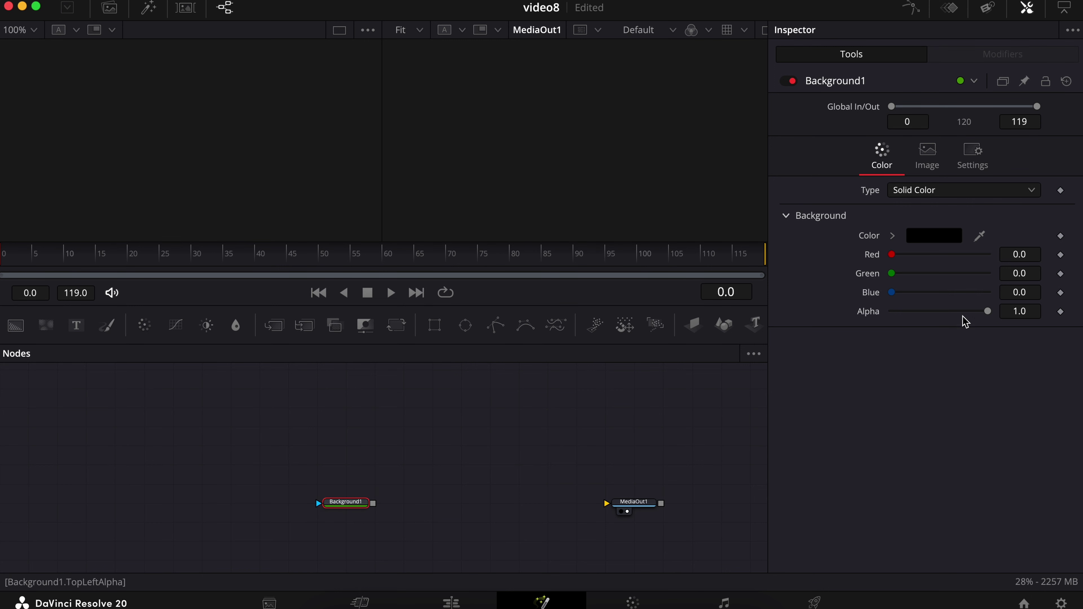
{"action": "left_click_drag", "start_coordinate": [987, 315], "coordinate": [815, 328]}
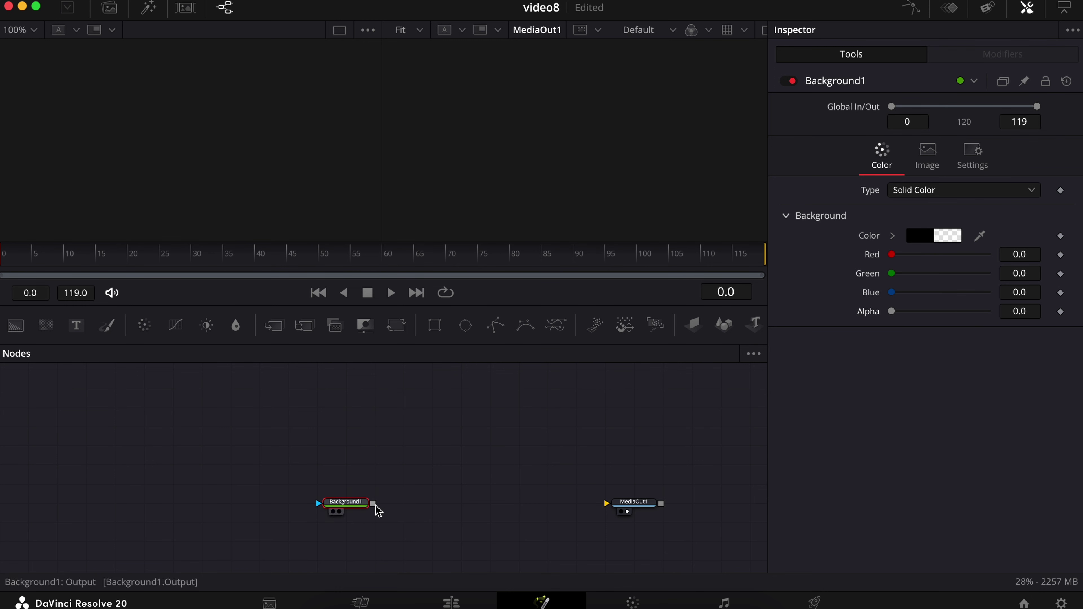
{"action": "left_click_drag", "start_coordinate": [373, 503], "coordinate": [624, 508]}
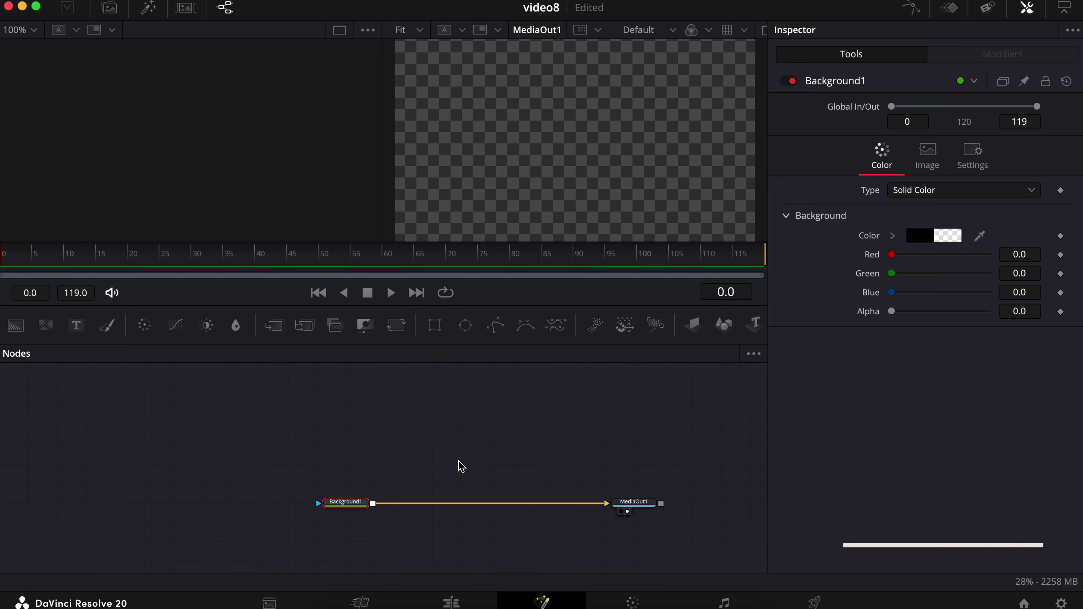
{"action": "left_click", "coordinate": [442, 455]}
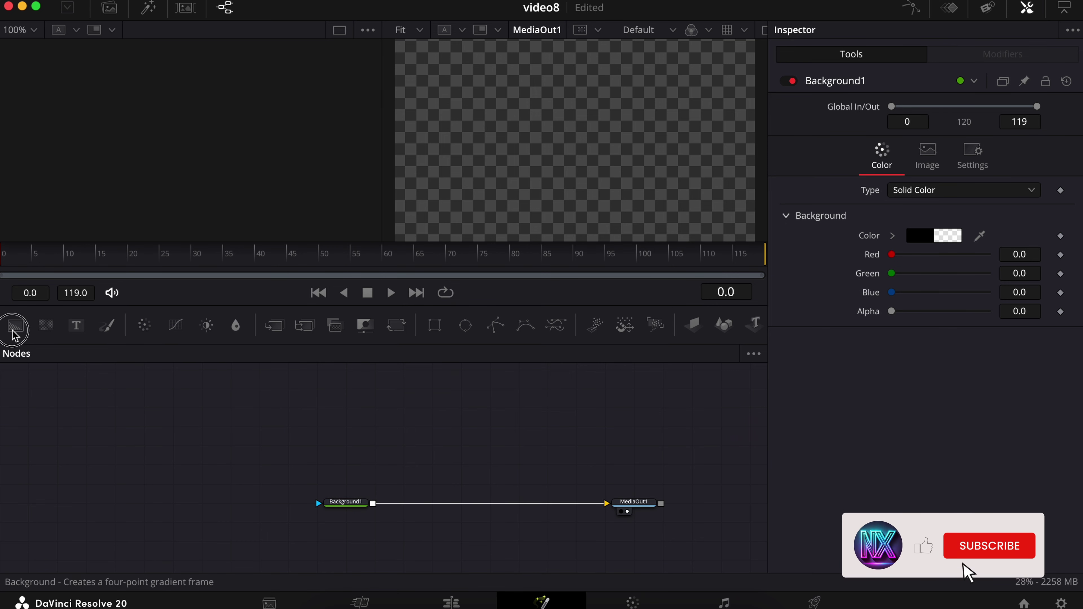
Add a white Background node with a Rectangle mask and merge it over the transparent background.
{"action": "left_click_drag", "start_coordinate": [16, 325], "coordinate": [418, 471]}
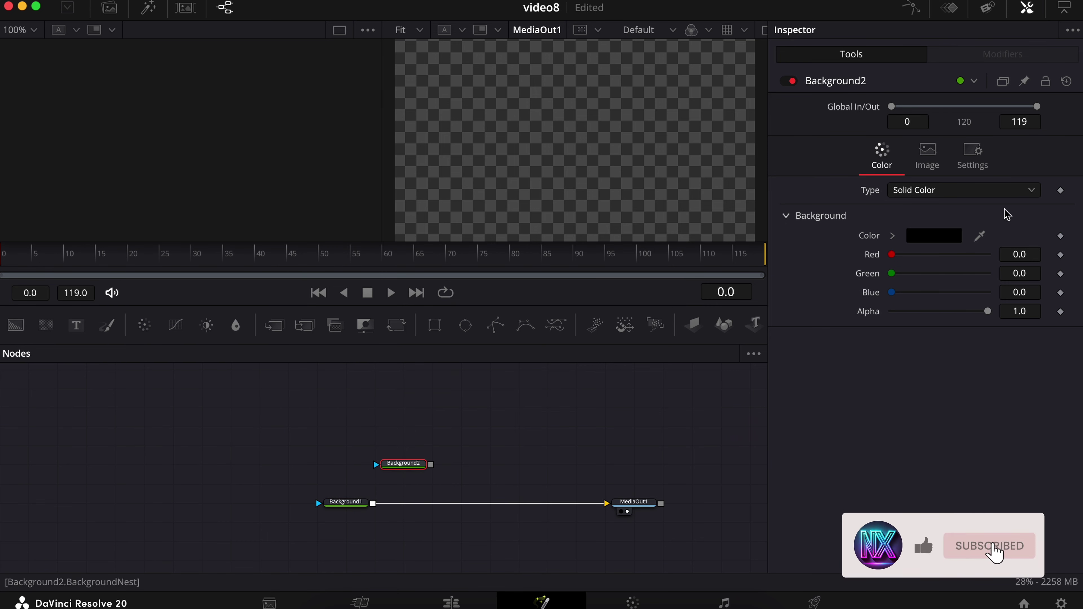
{"action": "left_click", "coordinate": [892, 236]}
{"action": "left_click", "coordinate": [896, 251]}
{"action": "left_click_drag", "start_coordinate": [897, 252], "coordinate": [887, 246]}
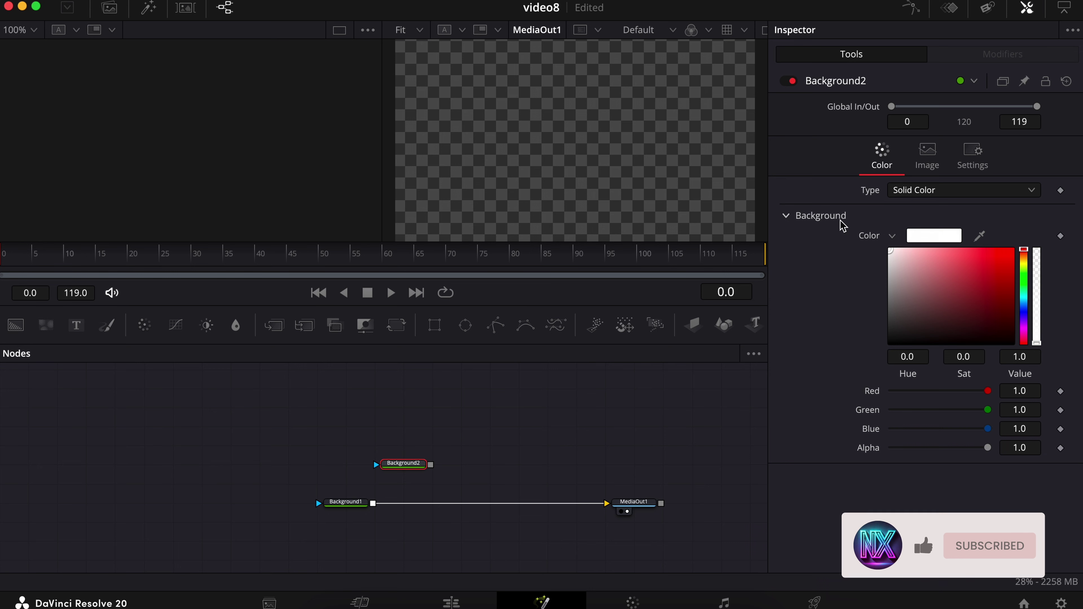
{"action": "left_click", "coordinate": [440, 333]}
{"action": "left_click_drag", "start_coordinate": [430, 465], "coordinate": [378, 504]}
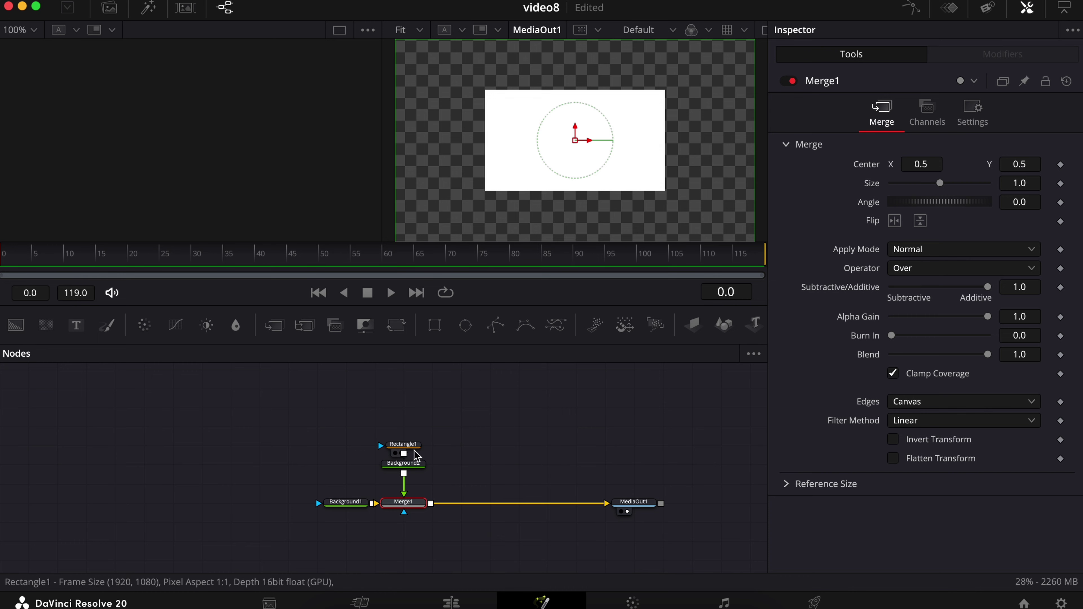
Shape the Rectangle1 mask with width 0.724, height 0.228, corner radius 1.0 and level 0.5.
{"action": "left_click", "coordinate": [405, 444]}
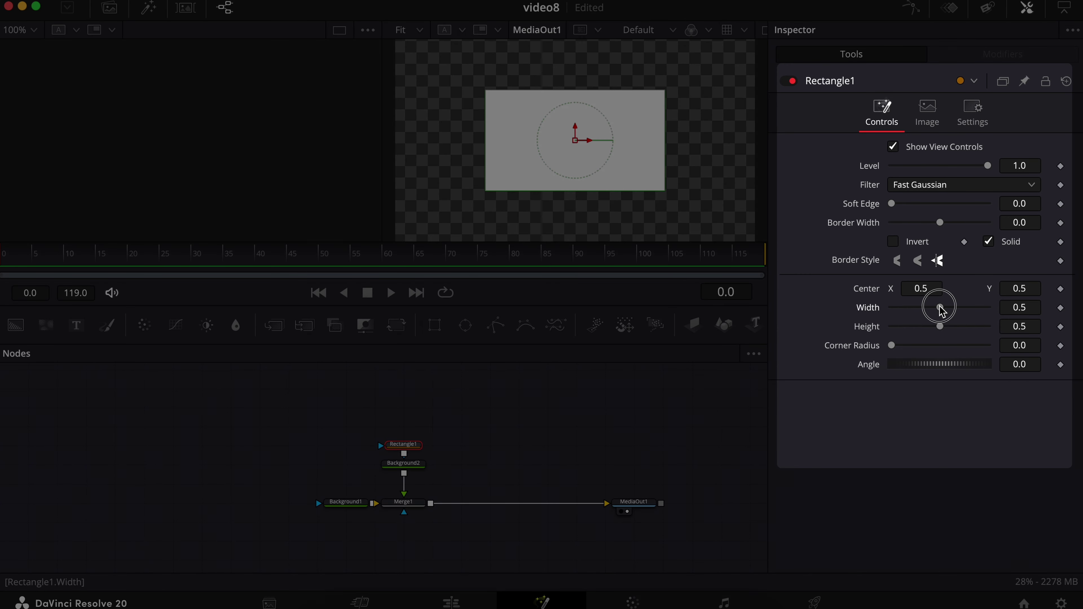
{"action": "left_click_drag", "start_coordinate": [940, 308], "coordinate": [1026, 348]}
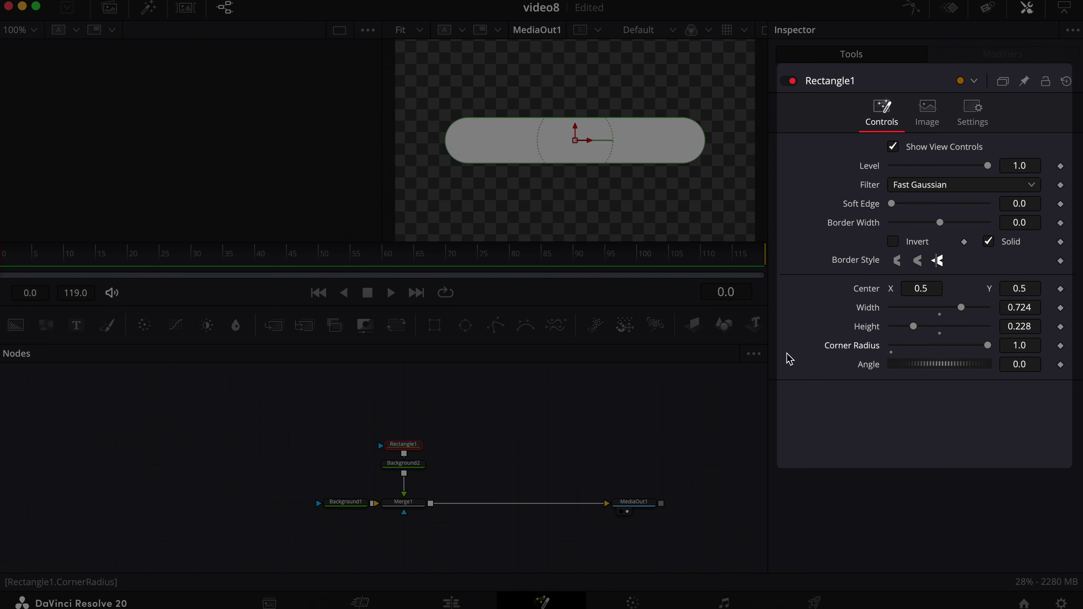
{"action": "left_click", "coordinate": [1031, 168]}
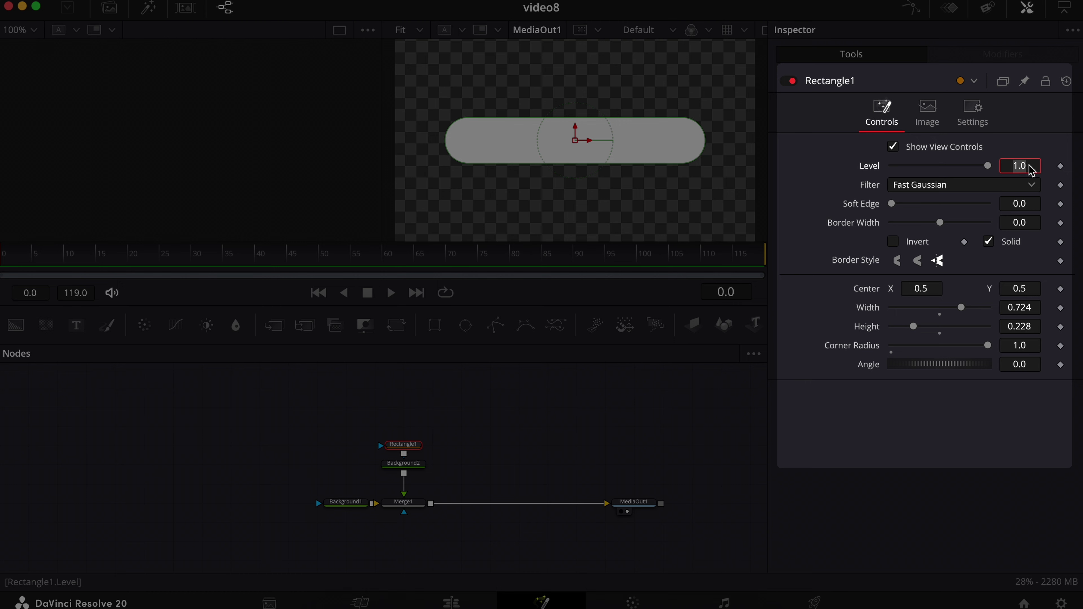
{"action": "type", "text": ".5"}
{"action": "key", "text": "Tab"}
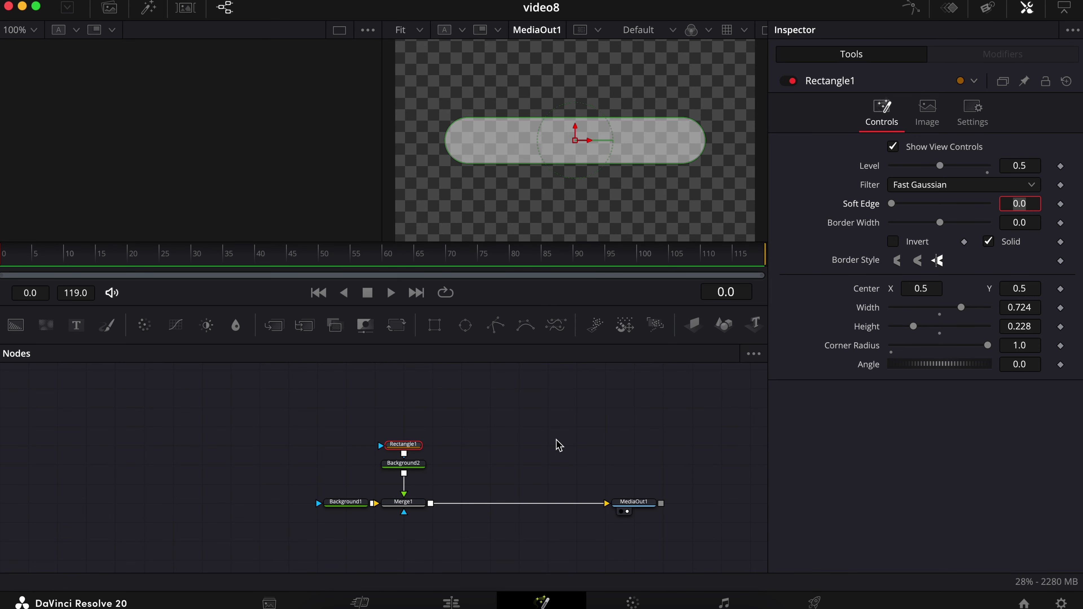
Add a Drop Shadow node after Background2 with shadow strength 0.78 and a slightly reduced drop distance.
{"action": "left_click", "coordinate": [411, 449]}
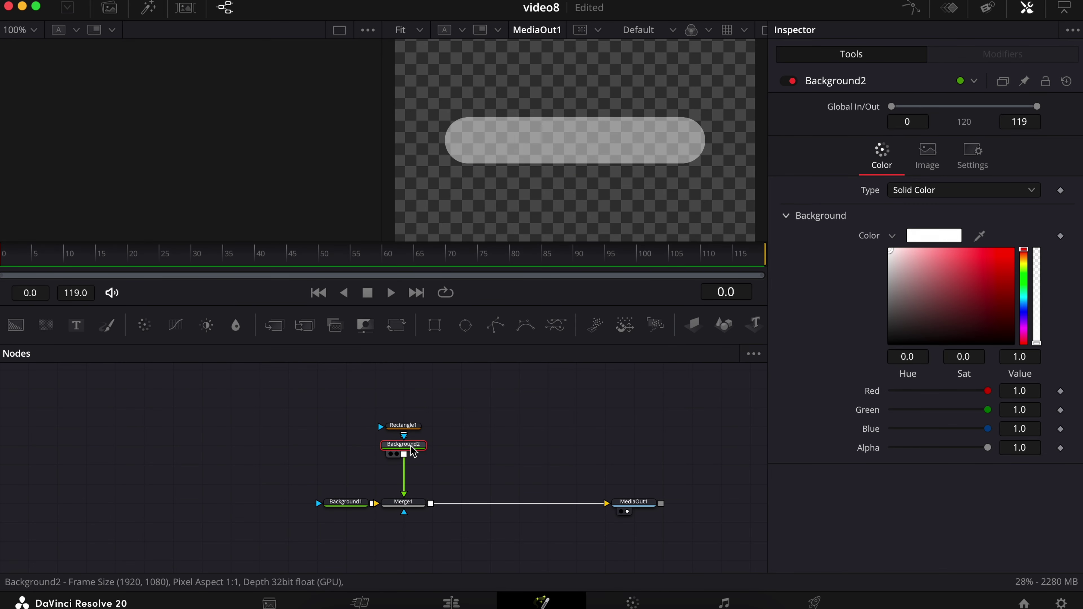
{"action": "key", "text": "shift+space"}
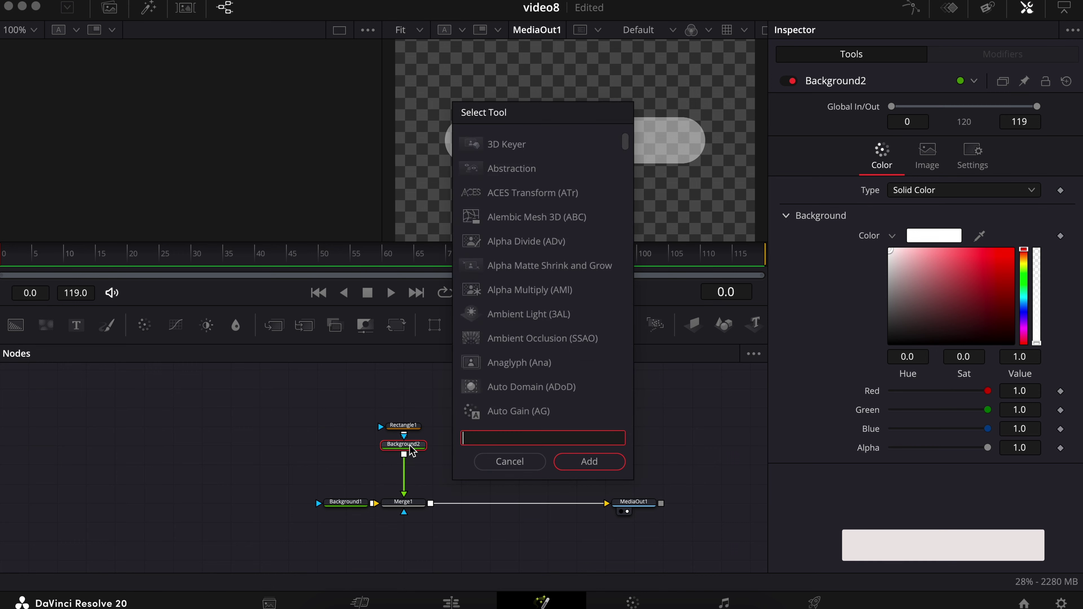
{"action": "type", "text": "drop"}
{"action": "key", "text": "Up"}
{"action": "key", "text": "Return"}
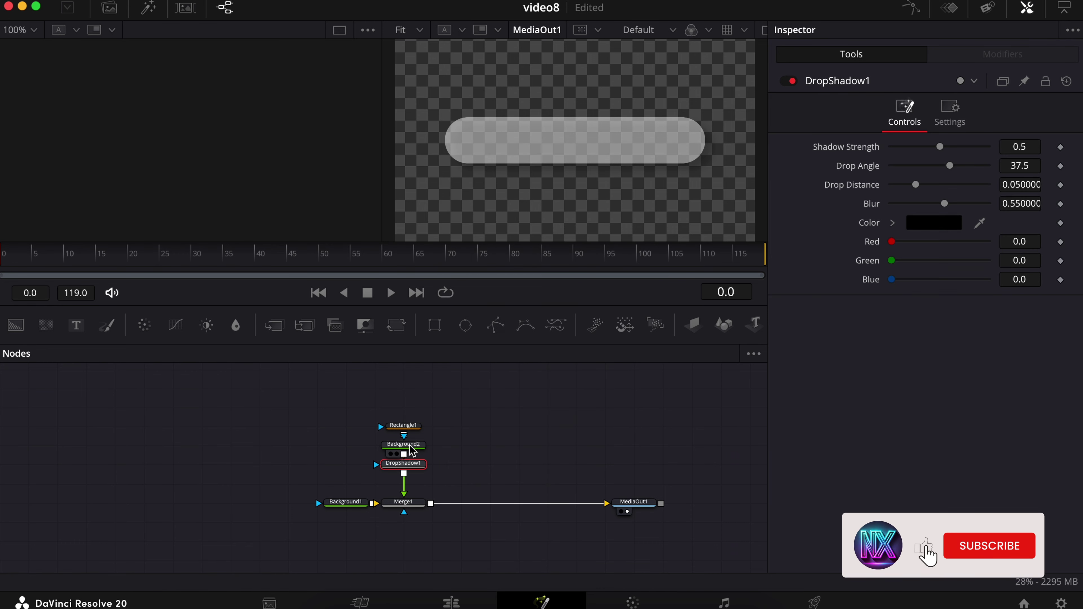
{"action": "left_click_drag", "start_coordinate": [941, 148], "coordinate": [964, 152]}
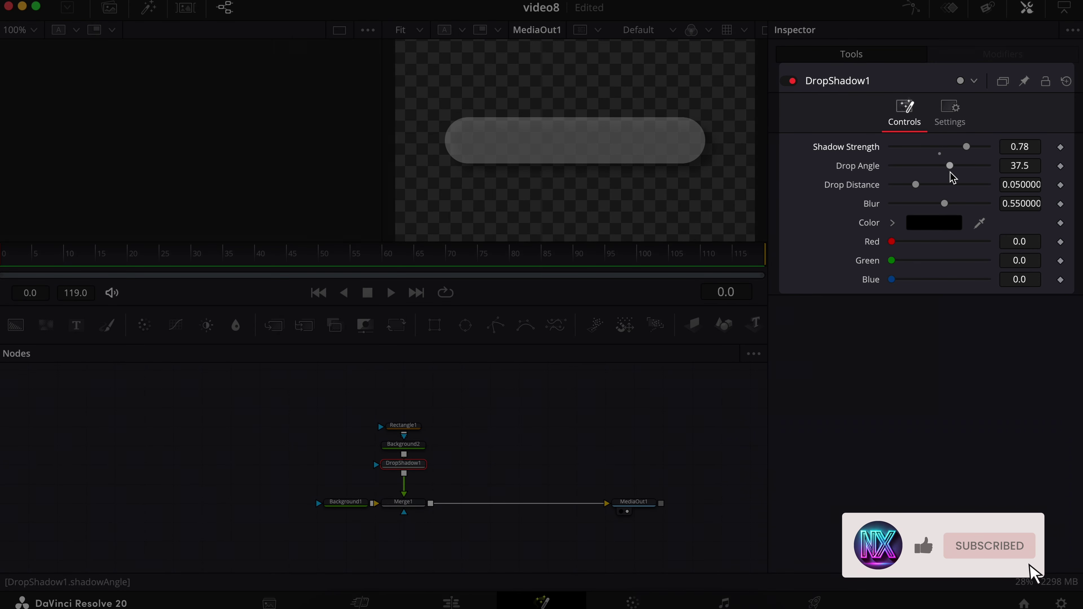
{"action": "left_click_drag", "start_coordinate": [917, 185], "coordinate": [907, 185]}
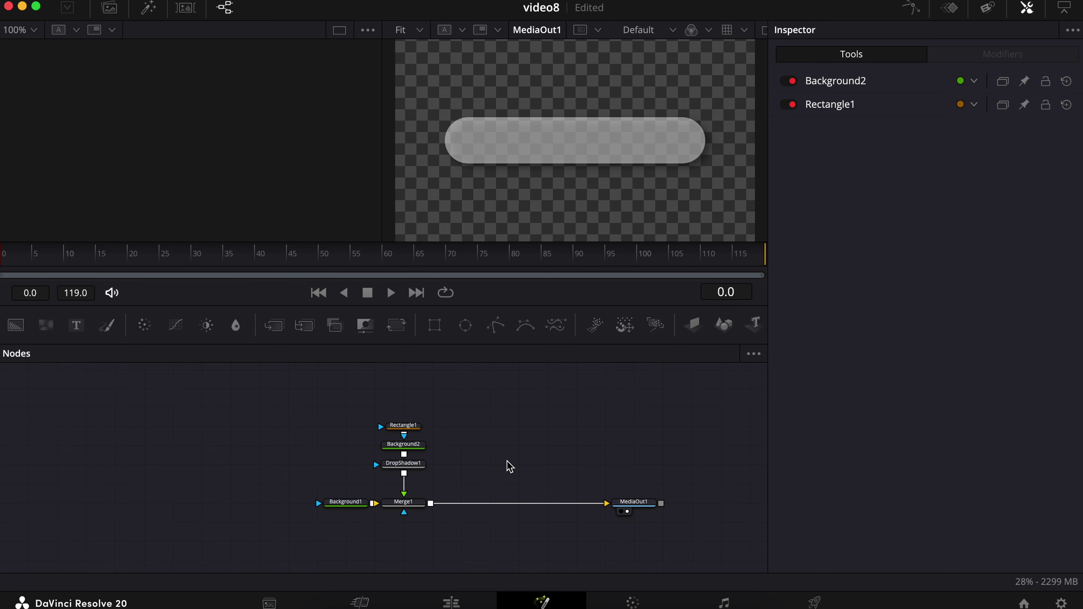
Duplicate the Rectangle1 and Background2 nodes beside the originals.
{"action": "left_click", "coordinate": [380, 414]}
{"action": "left_click_drag", "start_coordinate": [381, 420], "coordinate": [418, 455]}
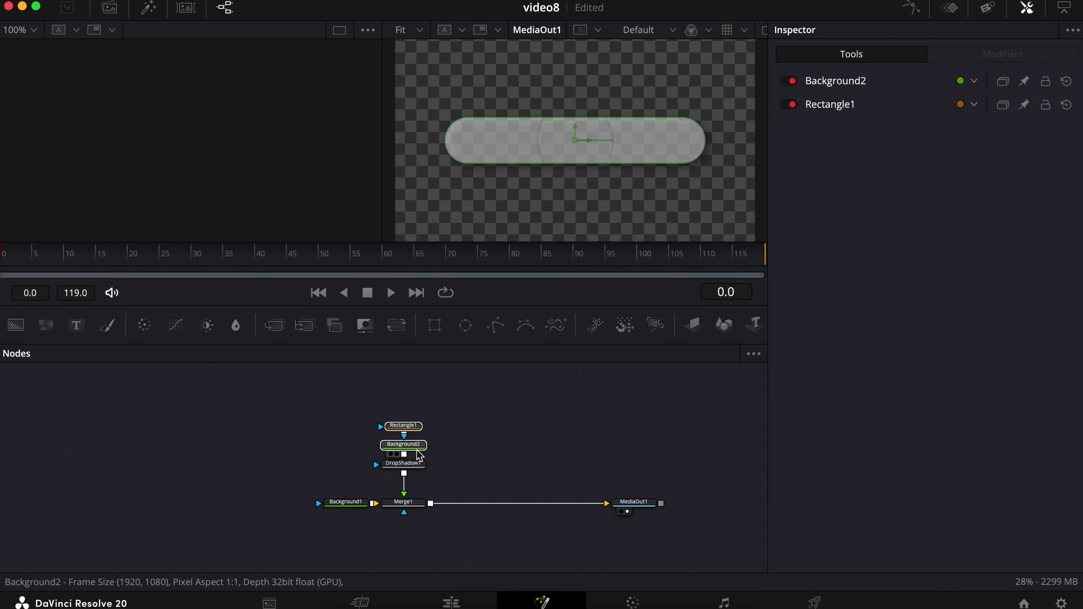
{"action": "key", "text": "super+c"}
{"action": "left_click", "coordinate": [466, 431]}
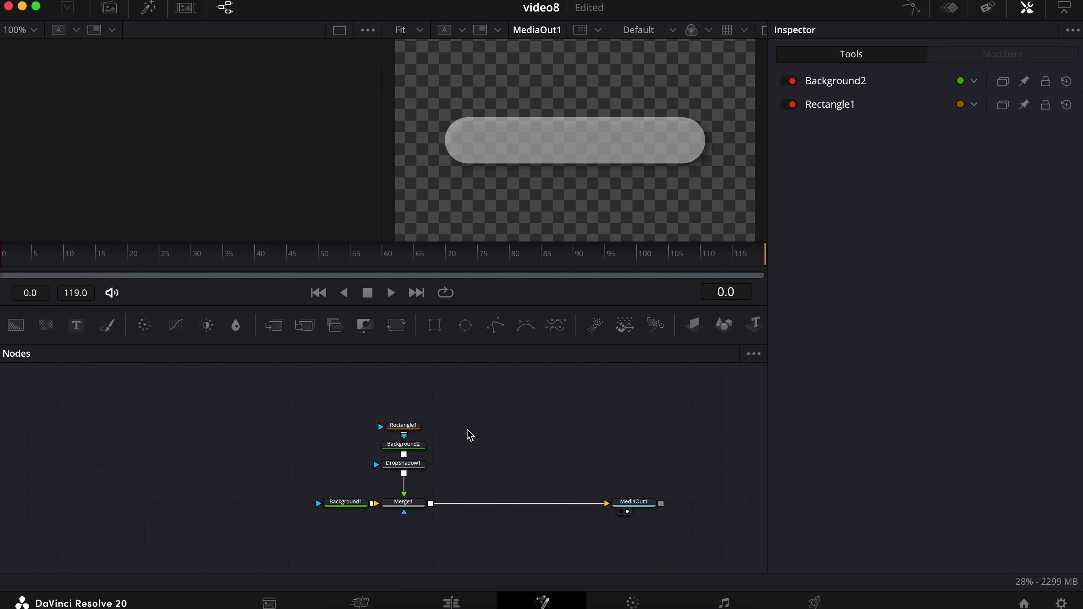
{"action": "key", "text": "super+v"}
{"action": "left_click", "coordinate": [540, 479]}
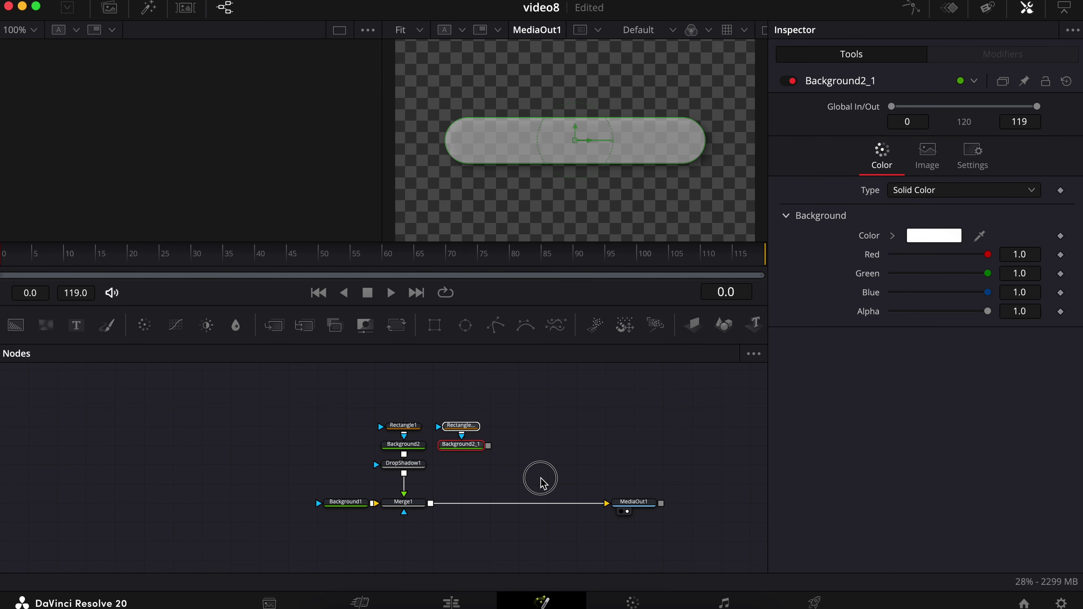
Set the duplicated rectangle's level to 1.0, make its background black and merge it over Merge1's output.
{"action": "left_click", "coordinate": [468, 426]}
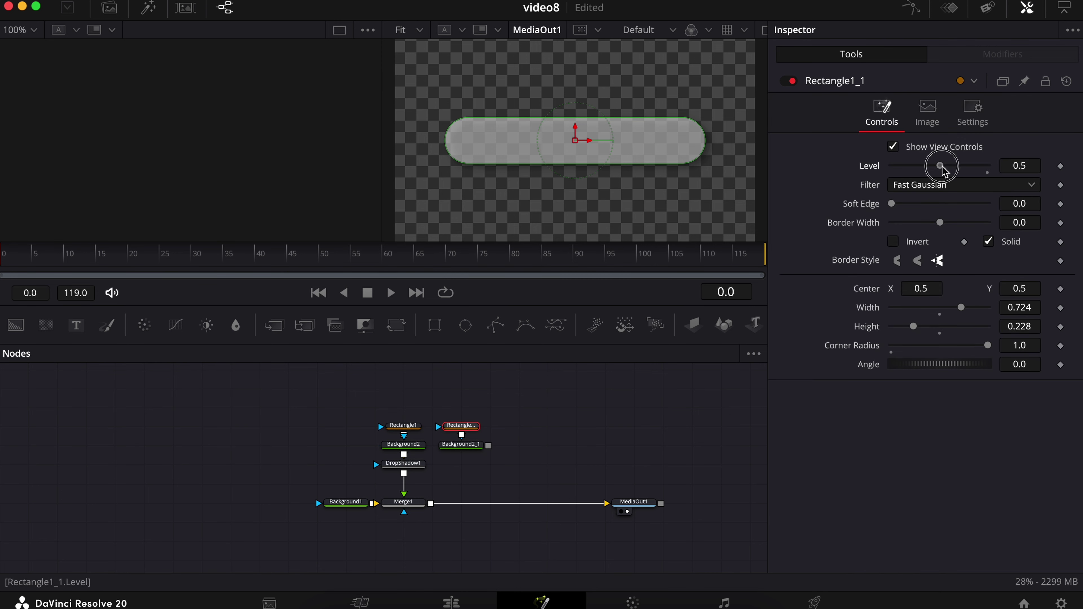
{"action": "left_click", "coordinate": [468, 445]}
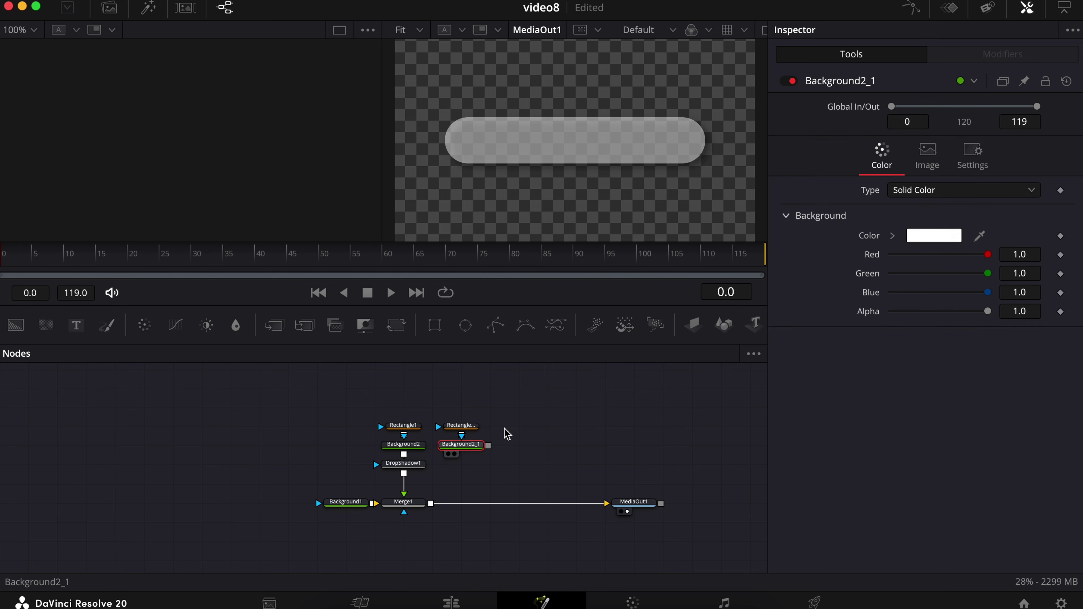
{"action": "left_click", "coordinate": [893, 235]}
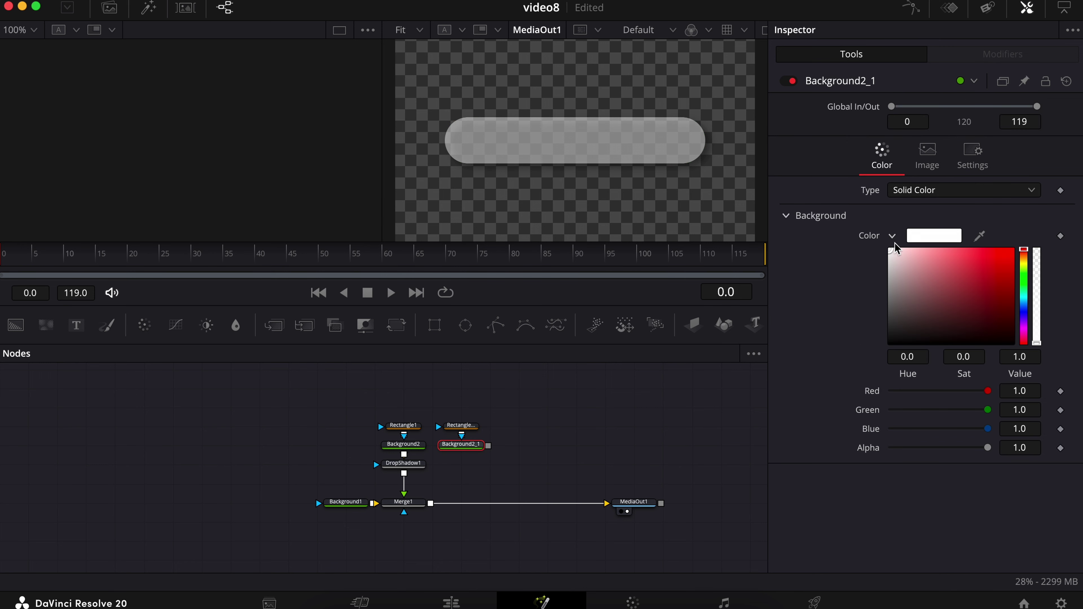
{"action": "left_click", "coordinate": [1009, 344]}
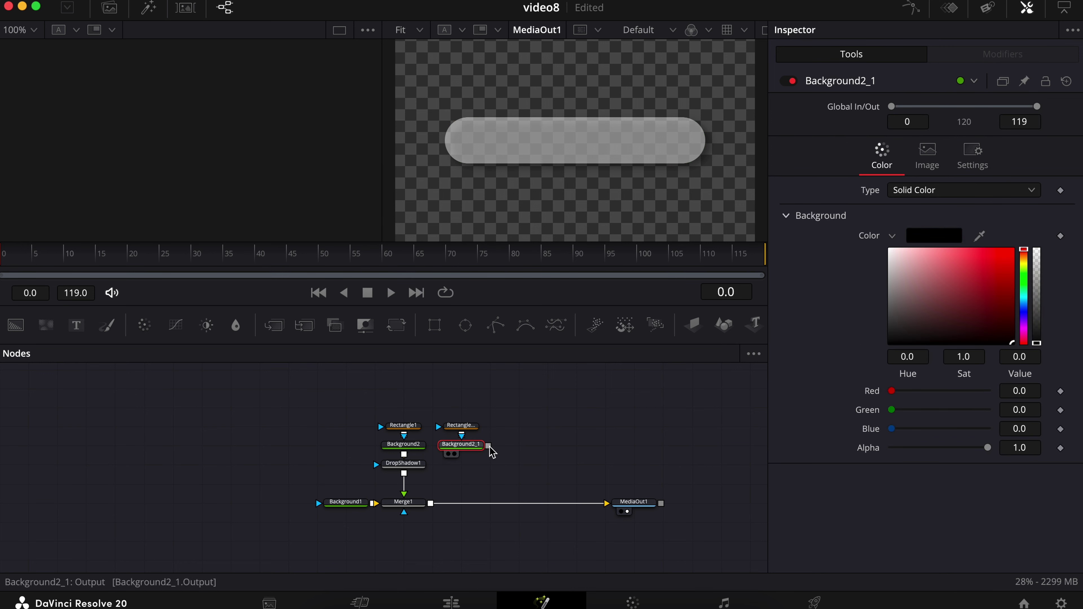
{"action": "left_click_drag", "start_coordinate": [489, 446], "coordinate": [429, 503]}
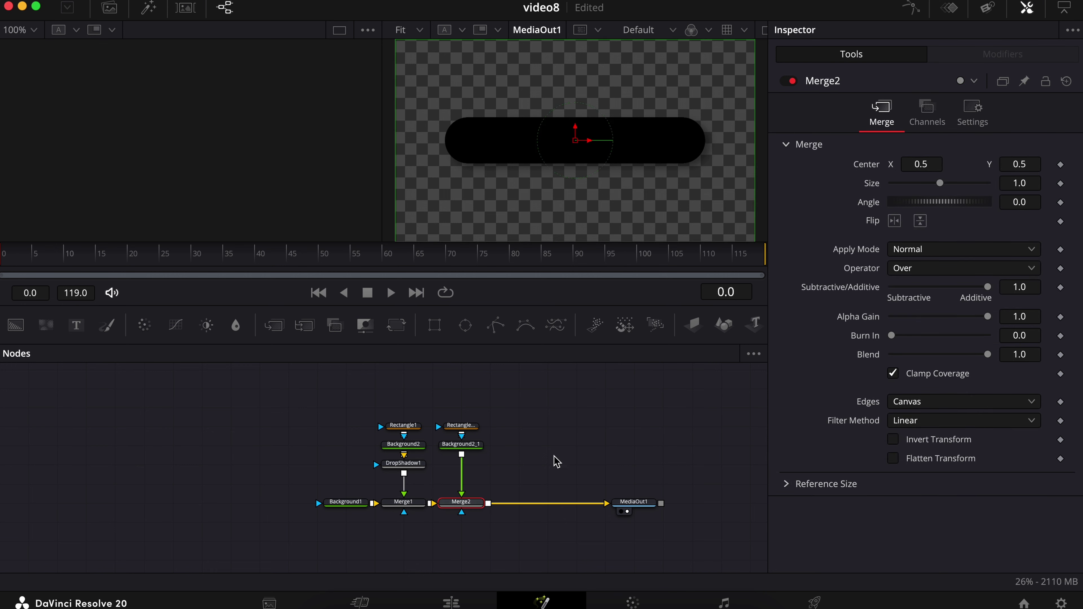
Resize the black pill's rectangle mask to width 0.268 and height 0.195, and set its center X to 0.287.
{"action": "left_click", "coordinate": [468, 426]}
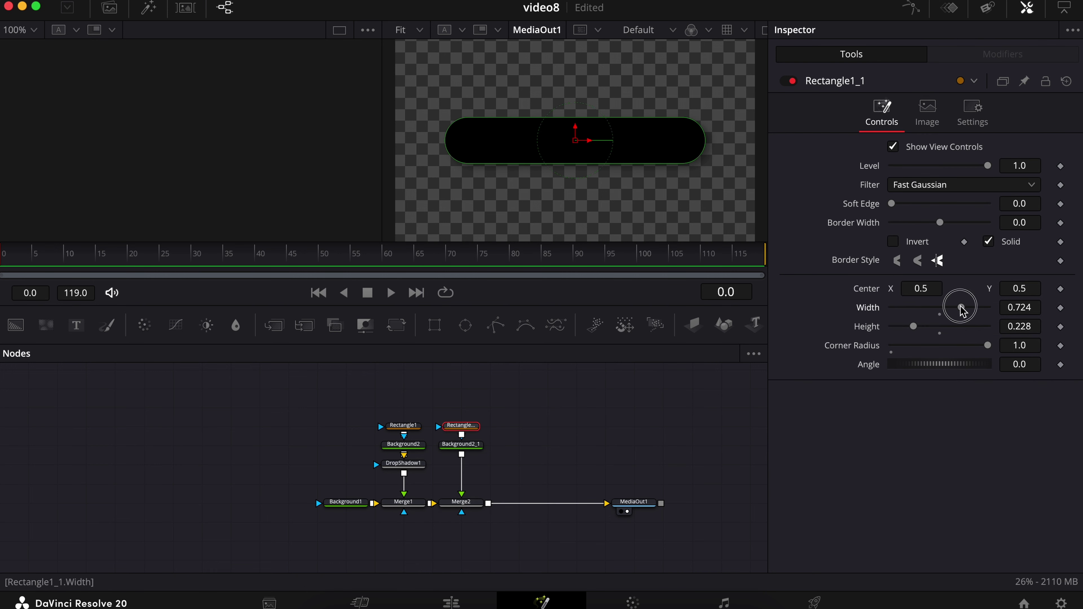
{"action": "left_click_drag", "start_coordinate": [960, 307], "coordinate": [918, 307]}
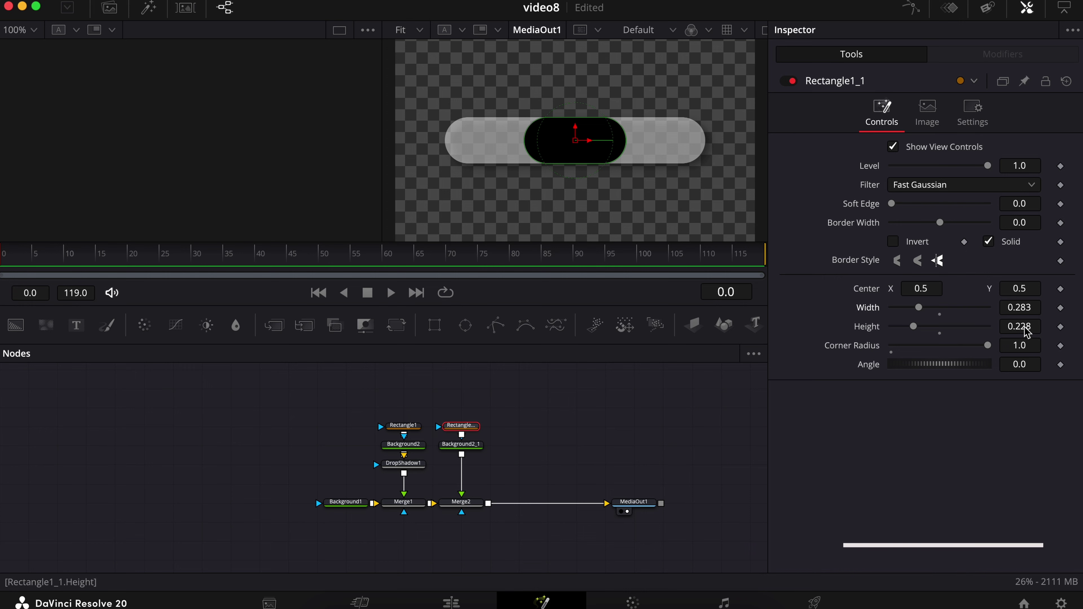
{"action": "left_click_drag", "start_coordinate": [1021, 330], "coordinate": [995, 307]}
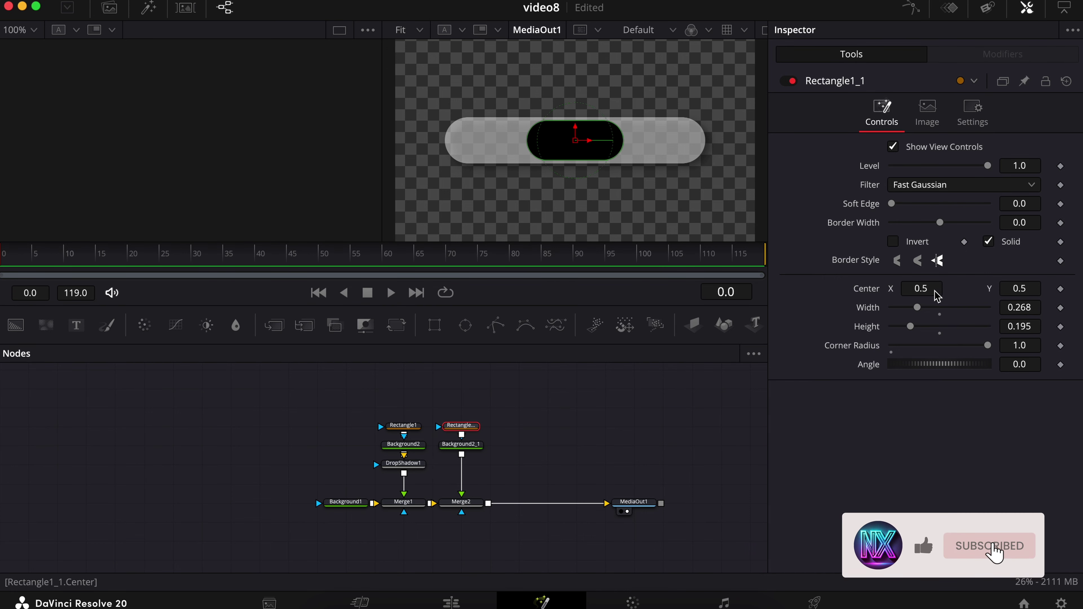
{"action": "left_click_drag", "start_coordinate": [934, 290], "coordinate": [772, 318]}
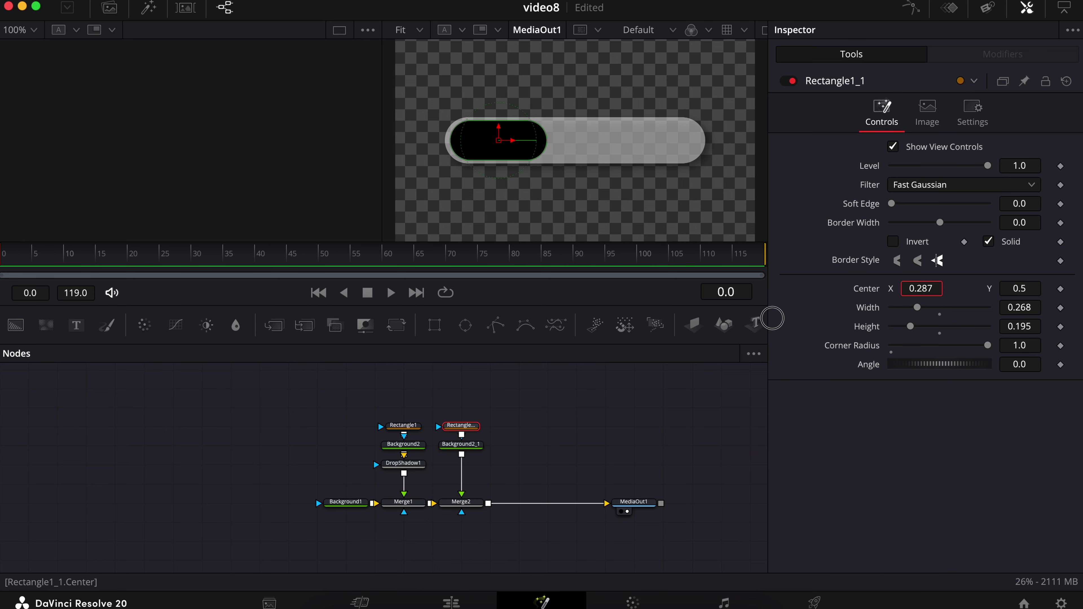
Merge a Text node after Merge2 and enter the tab-separated labels "iOS 16" and "iOS 16pro".
{"action": "left_click_drag", "start_coordinate": [76, 325], "coordinate": [488, 503]}
{"action": "left_click", "coordinate": [548, 425]}
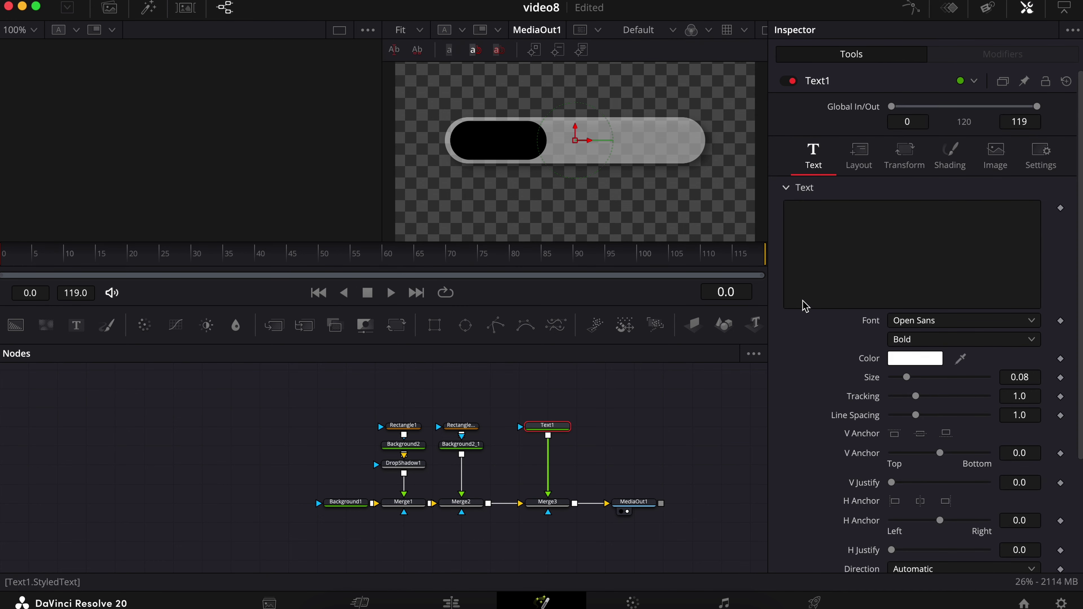
{"action": "left_click", "coordinate": [801, 213]}
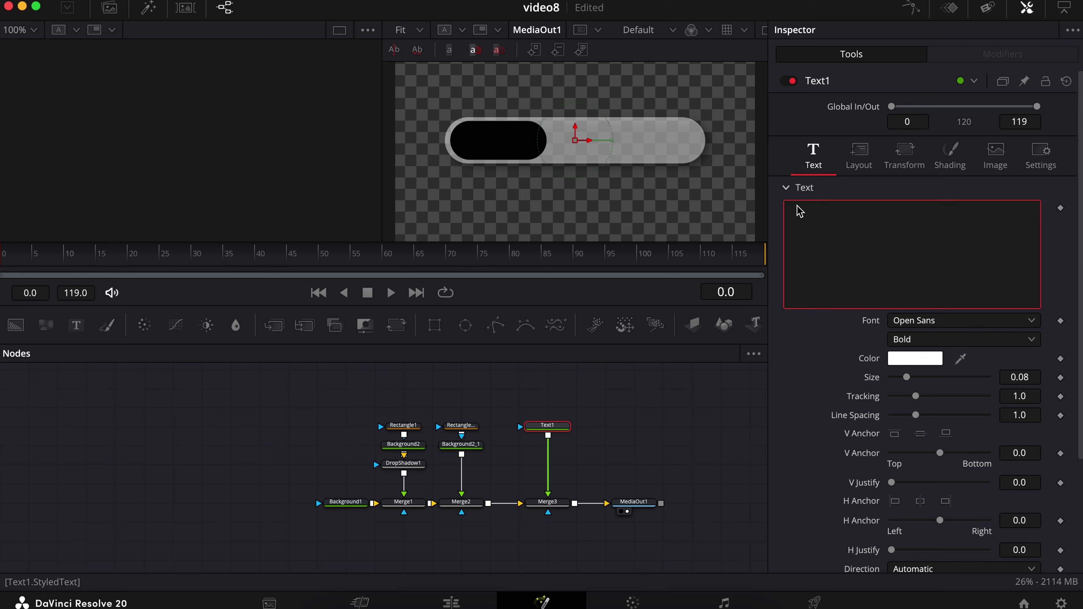
{"action": "type", "text": "iOS 16"}
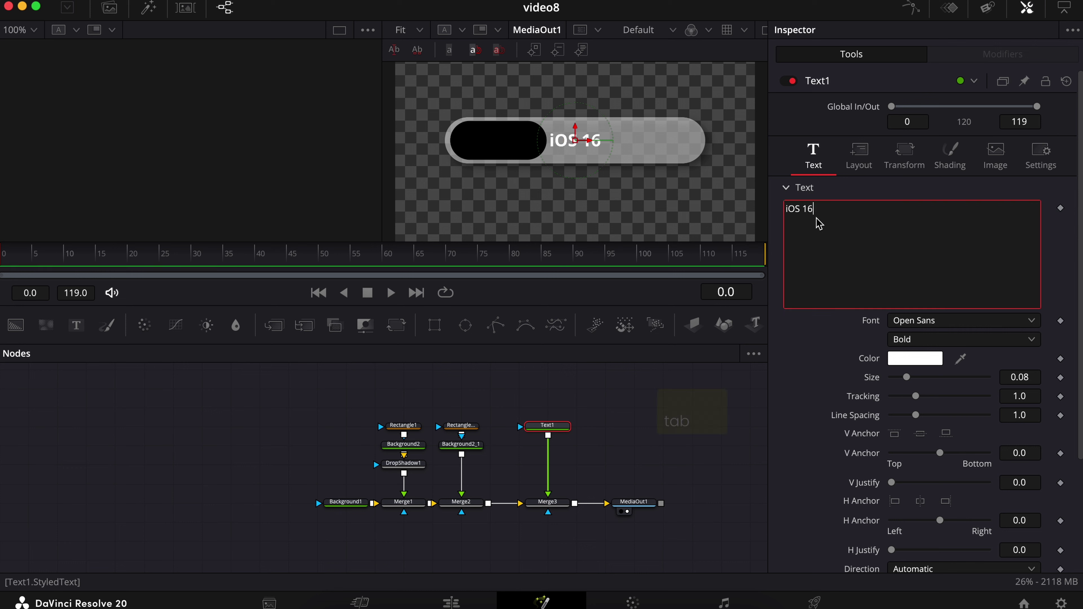
{"action": "key", "text": "Tab"}
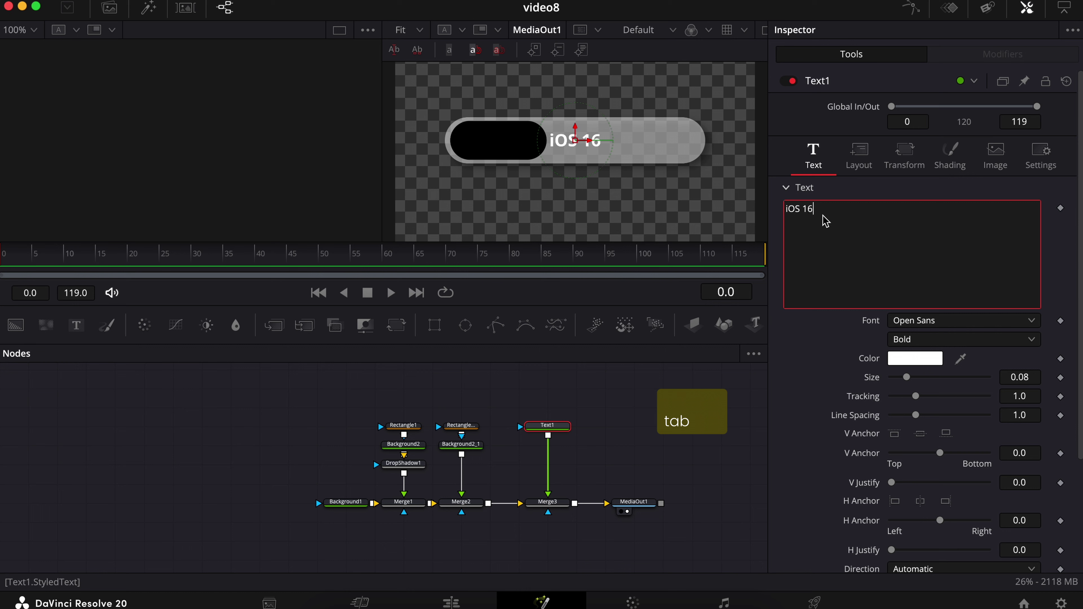
{"action": "type", "text": "iOS 16"}
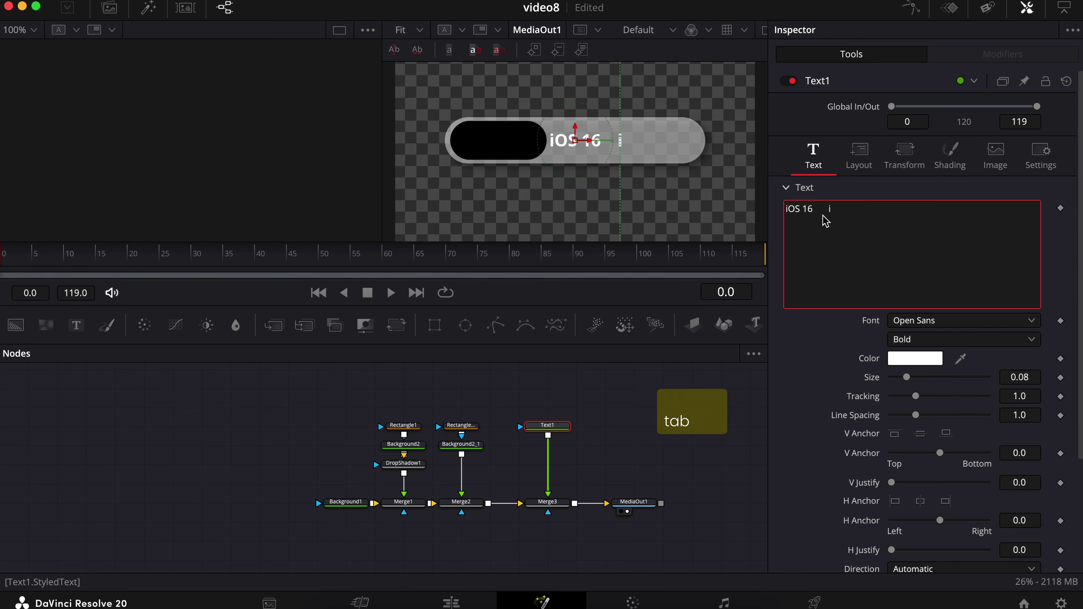
{"action": "type", "text": "pro"}
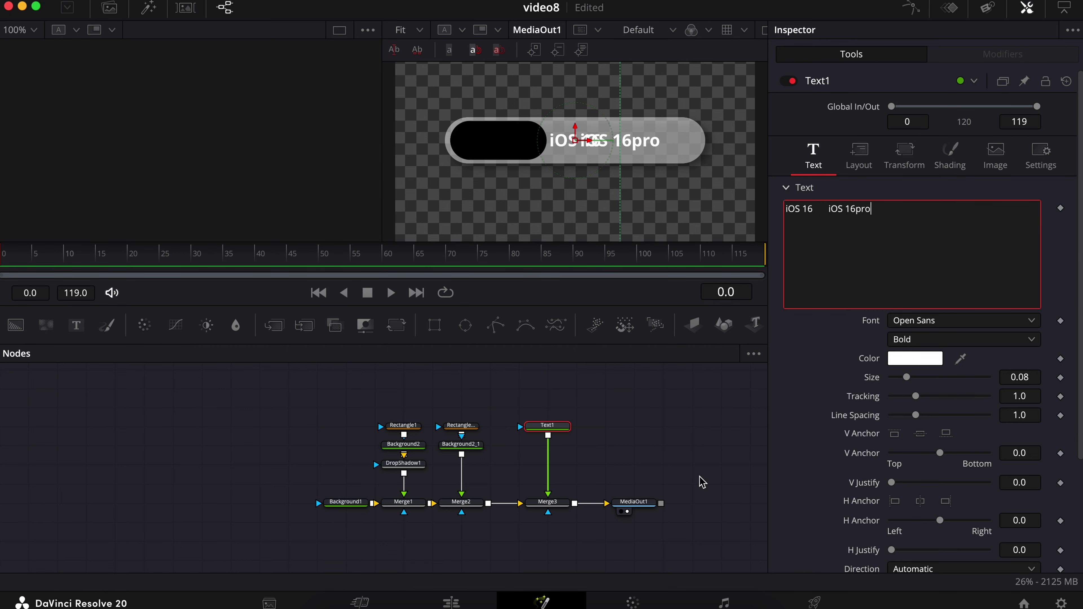
Set the label text's font to Poppins in the Medium style and its size to 0.0589.
{"action": "left_click", "coordinate": [700, 481]}
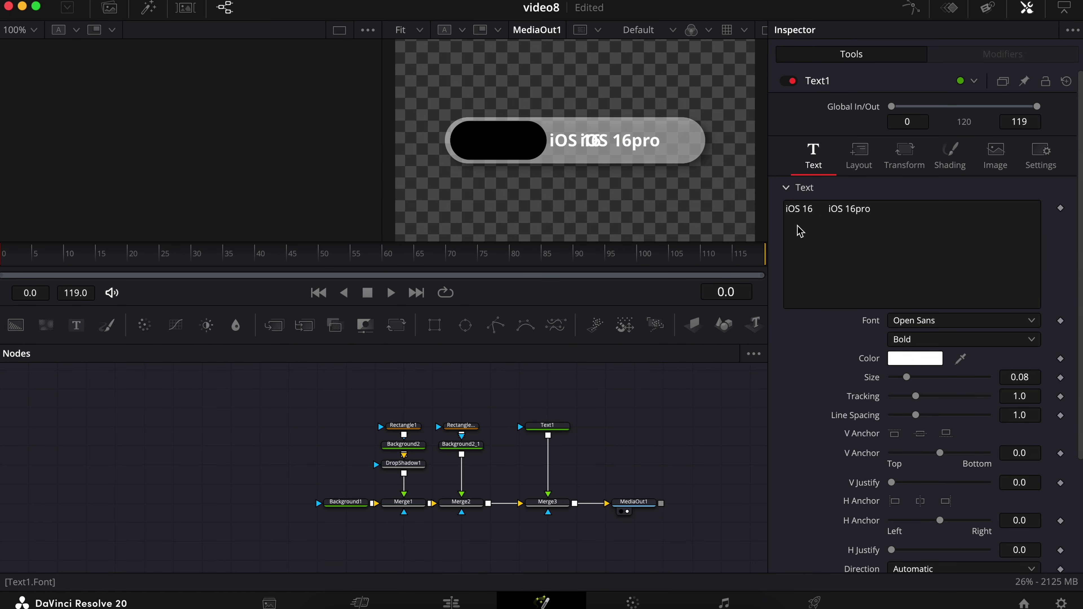
{"action": "left_click", "coordinate": [918, 320]}
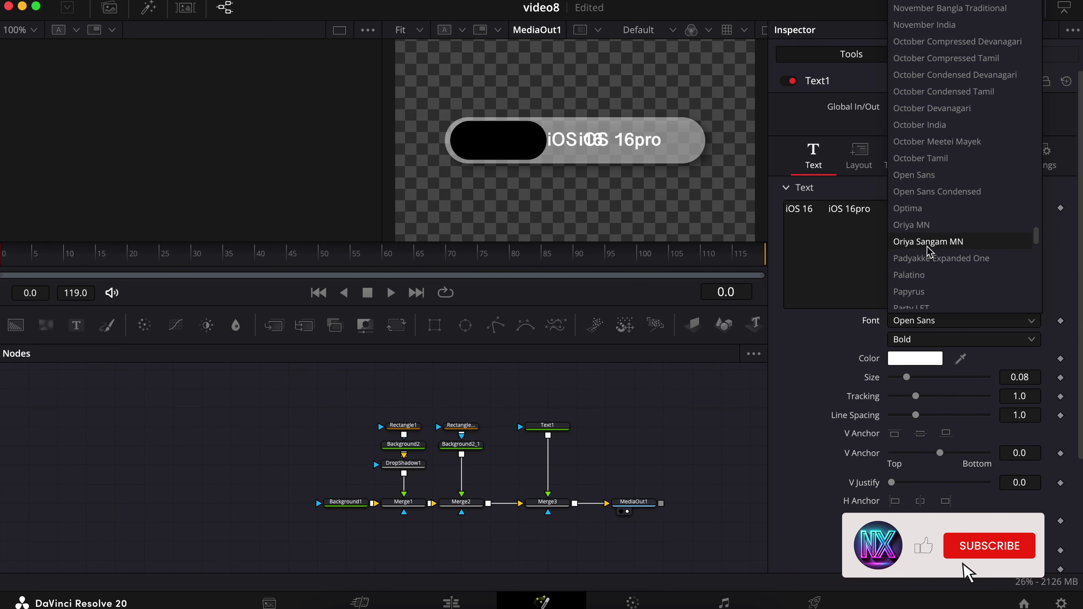
{"action": "scroll", "coordinate": [925, 265], "scroll_direction": "down", "scroll_amount": 3}
{"action": "left_click", "coordinate": [923, 258]}
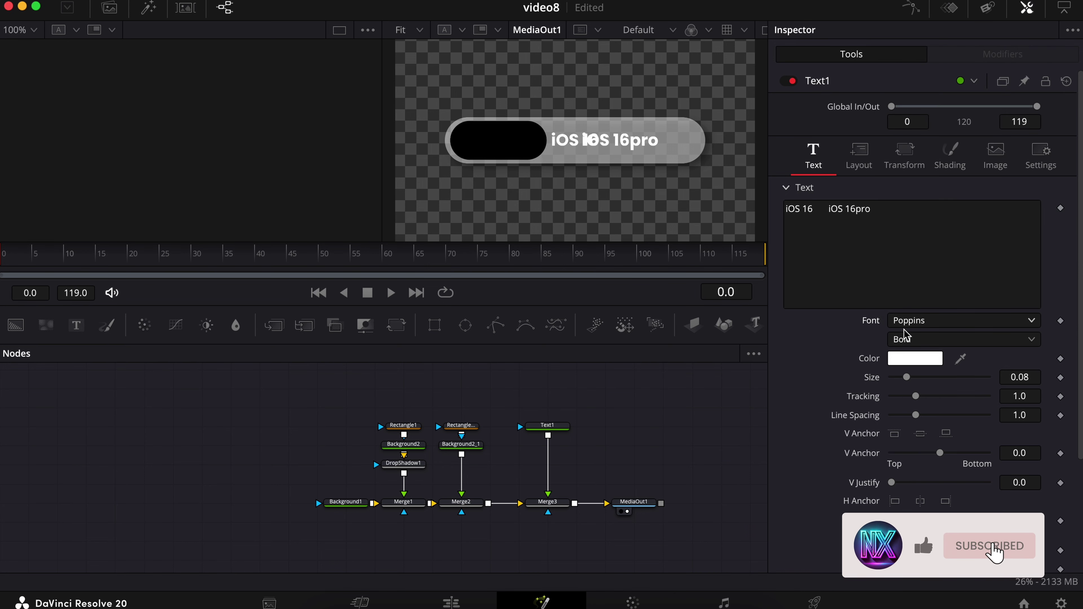
{"action": "left_click", "coordinate": [909, 340]}
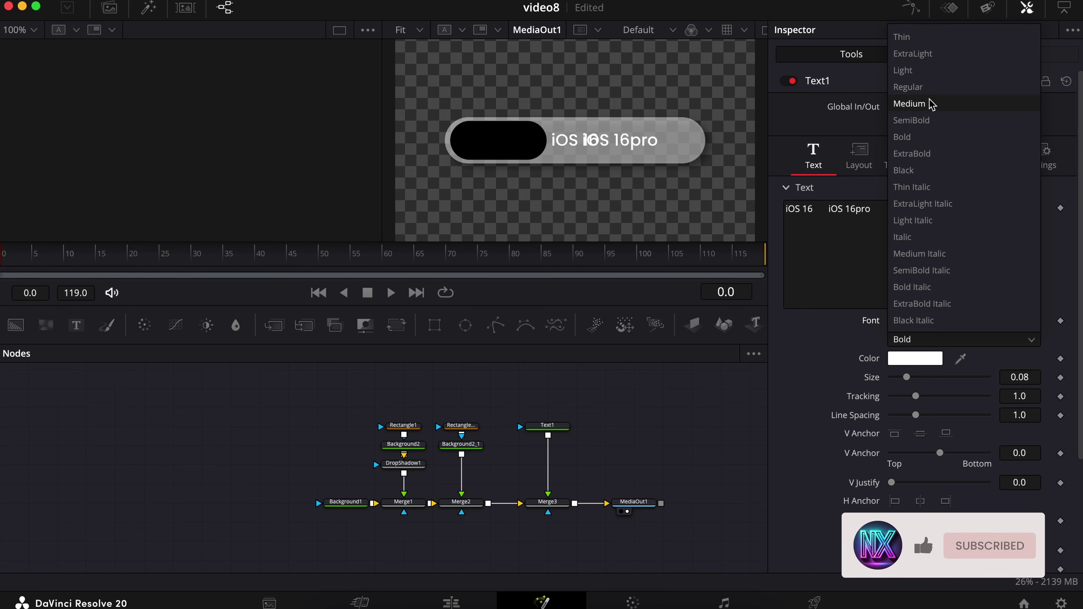
{"action": "left_click", "coordinate": [925, 107]}
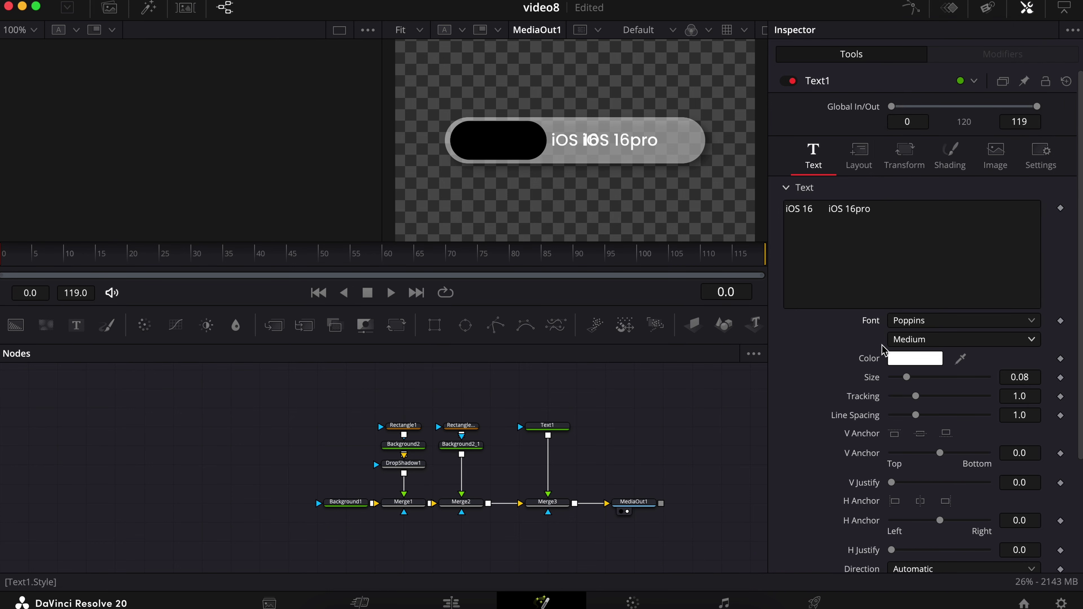
{"action": "scroll", "coordinate": [923, 376], "scroll_direction": "down", "scroll_amount": 2}
{"action": "left_click_drag", "start_coordinate": [1022, 353], "coordinate": [837, 347]}
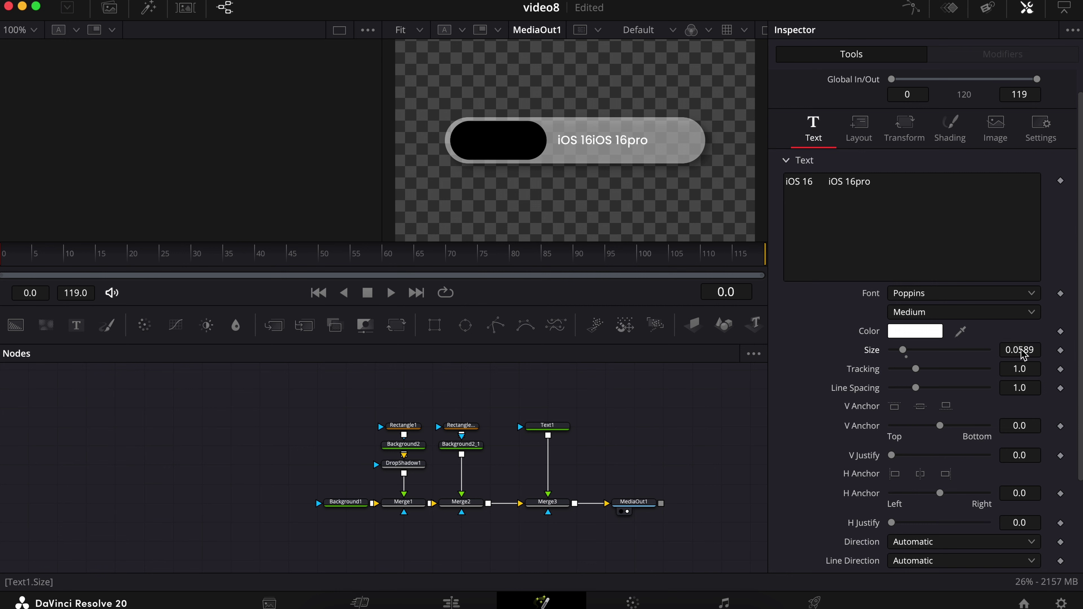
{"action": "scroll", "coordinate": [1019, 357], "scroll_direction": "down", "scroll_amount": 2}
{"action": "scroll", "coordinate": [917, 368], "scroll_direction": "up", "scroll_amount": 4}
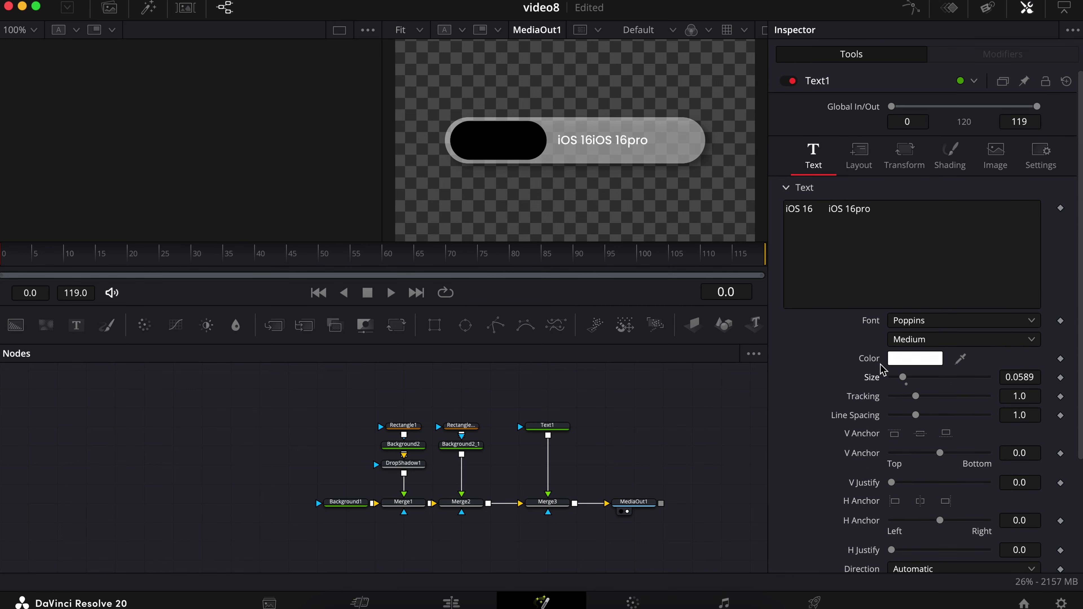
Set the text layout's center X to 0.296 and increase the first tab's position until "iOS 16pro" sits near the bar's far end.
{"action": "left_click", "coordinate": [862, 162]}
{"action": "left_click_drag", "start_coordinate": [928, 230], "coordinate": [773, 228]}
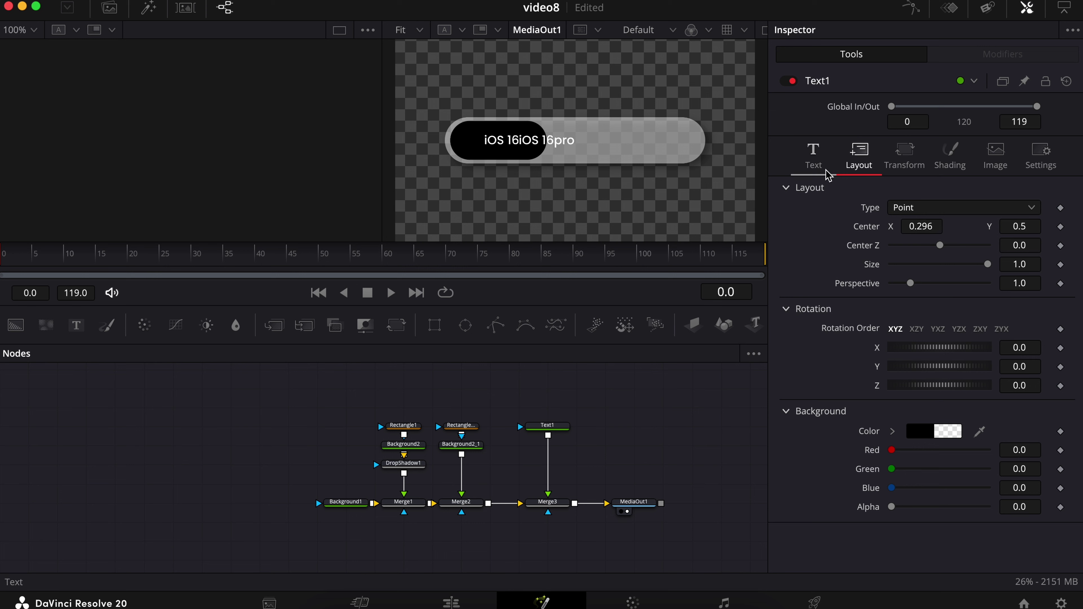
{"action": "left_click", "coordinate": [813, 165]}
{"action": "scroll", "coordinate": [889, 340], "scroll_direction": "down", "scroll_amount": 5}
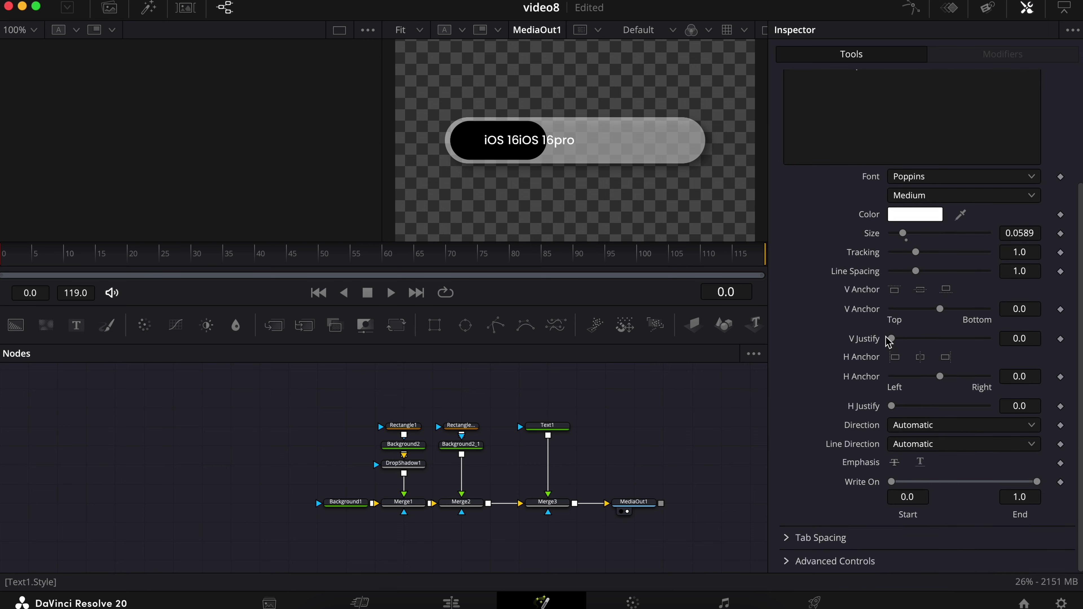
{"action": "left_click", "coordinate": [787, 540]}
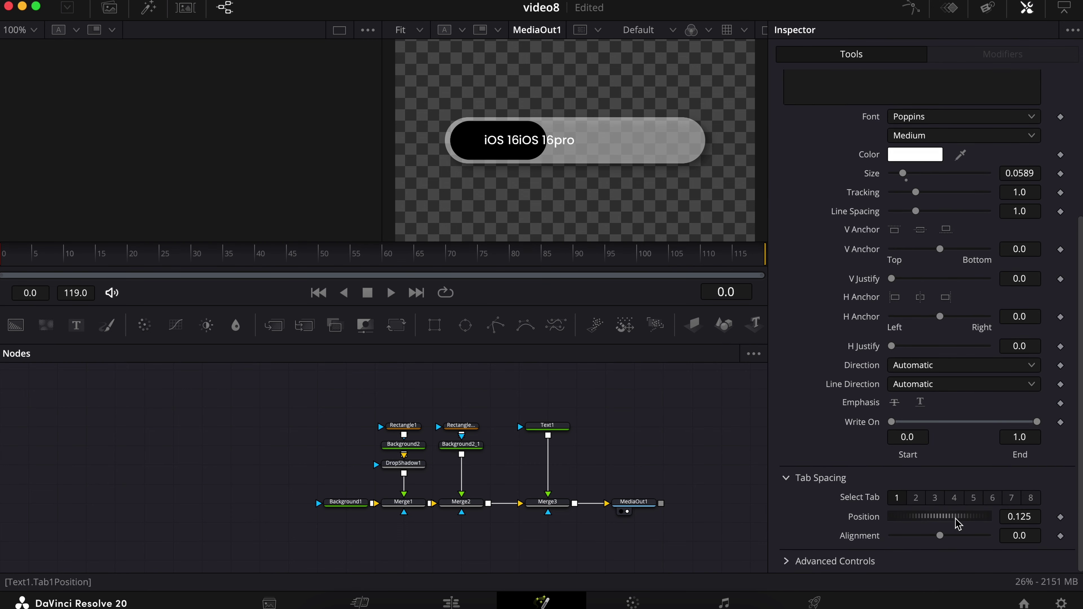
{"action": "mouse_move", "coordinate": [945, 522]}
{"action": "left_mouse_down"}
{"action": "mouse_move", "coordinate": [979, 525]}
{"action": "mouse_move", "coordinate": [953, 519]}
{"action": "left_mouse_up"}
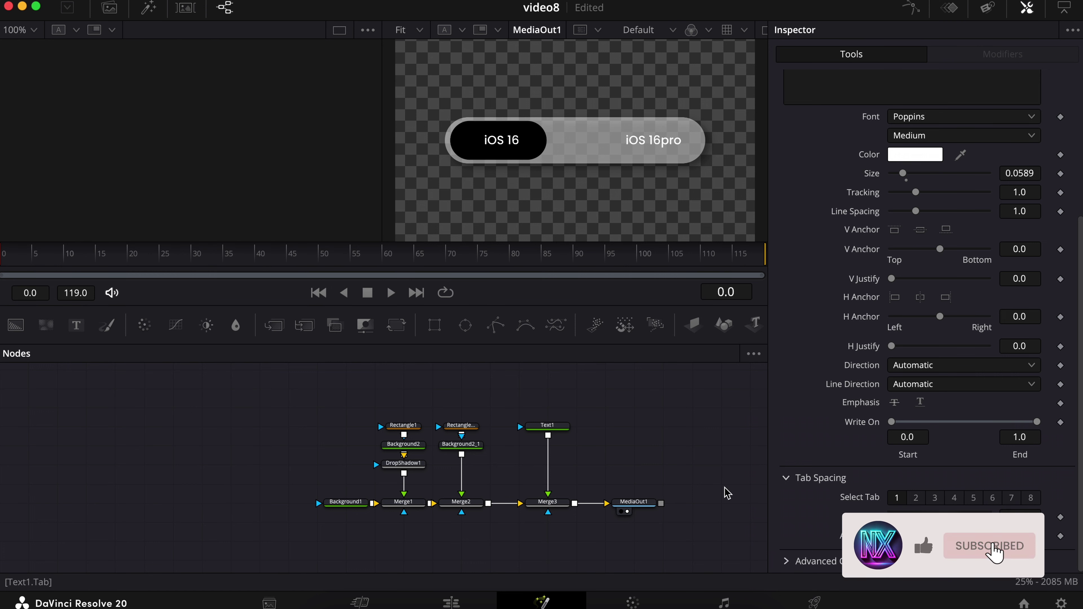
Set Text1's layout center X to 0.286 to center "iOS 16" on the black pill.
{"action": "left_click", "coordinate": [548, 425]}
{"action": "scroll", "coordinate": [904, 183], "scroll_direction": "up", "scroll_amount": 5}
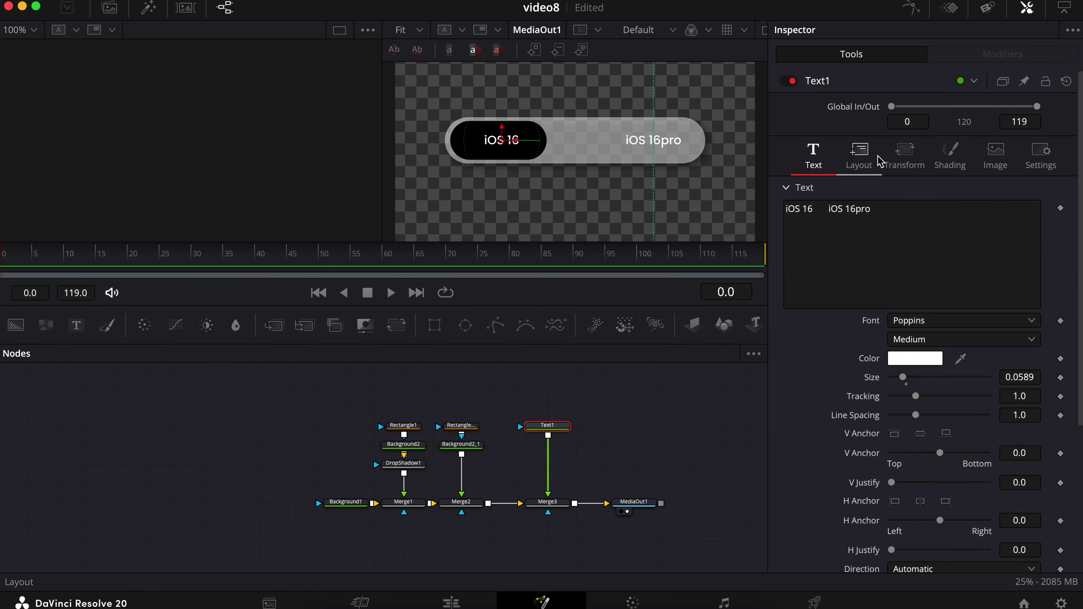
{"action": "left_click", "coordinate": [859, 157]}
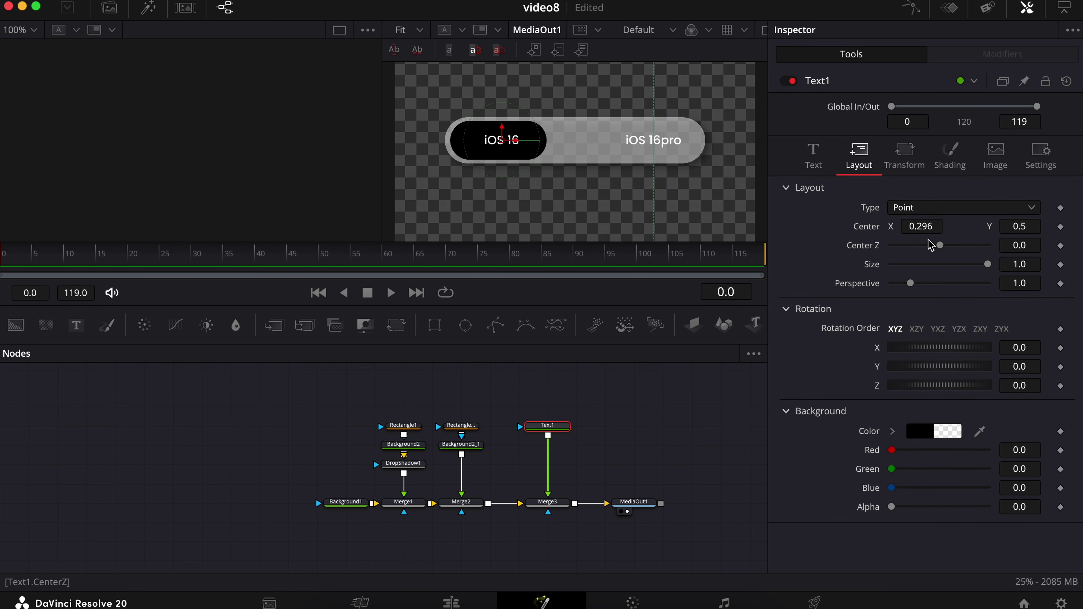
{"action": "left_click_drag", "start_coordinate": [928, 229], "coordinate": [919, 228]}
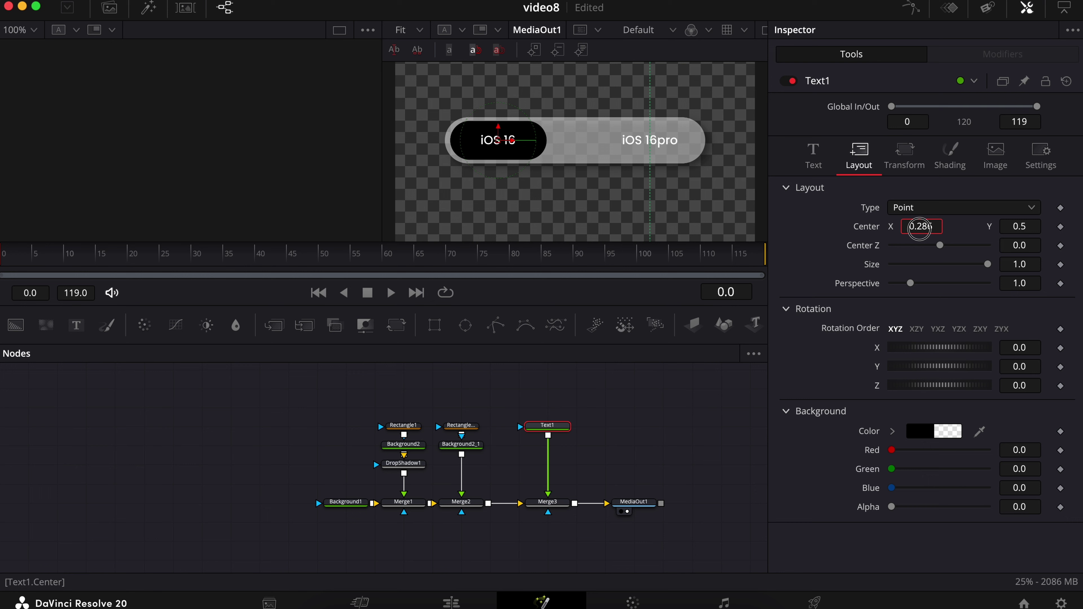
{"action": "left_click", "coordinate": [682, 427]}
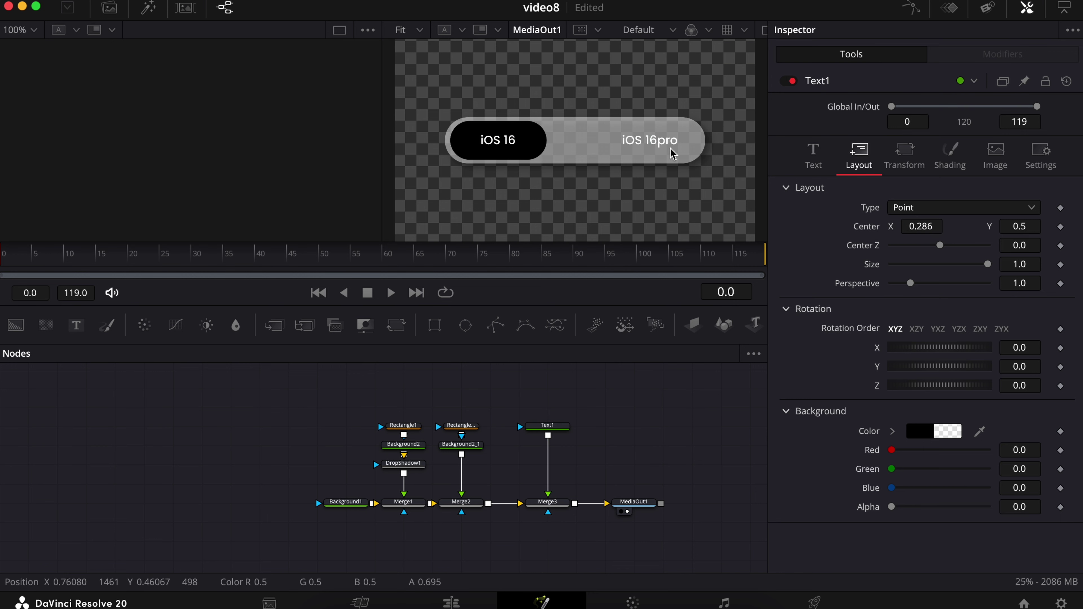
Apply the Character Level Styling modifier to Text1's text.
{"action": "left_click", "coordinate": [813, 156]}
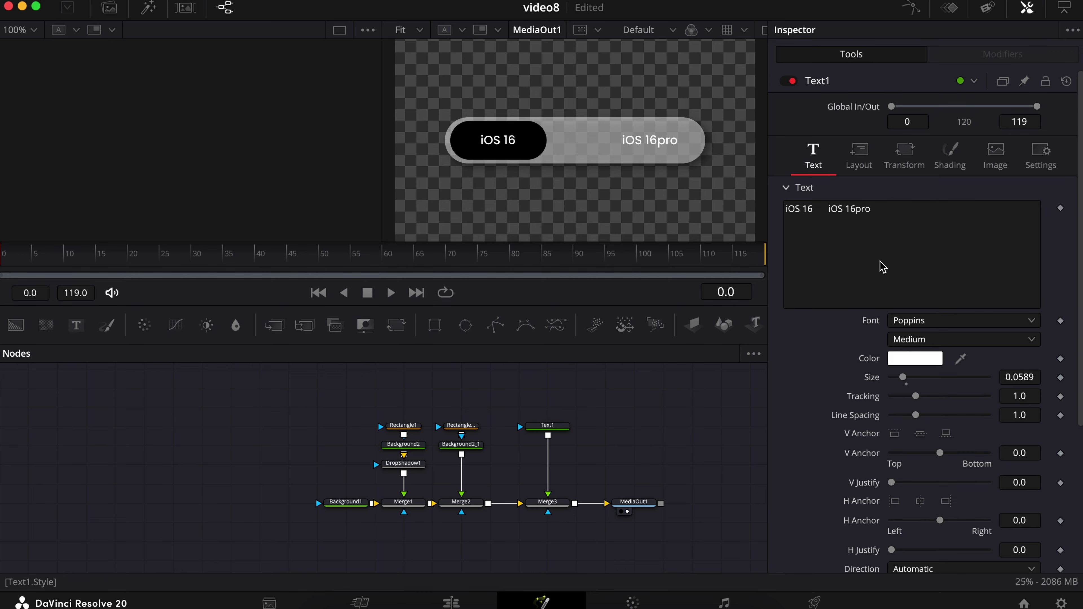
{"action": "right_click", "coordinate": [914, 250]}
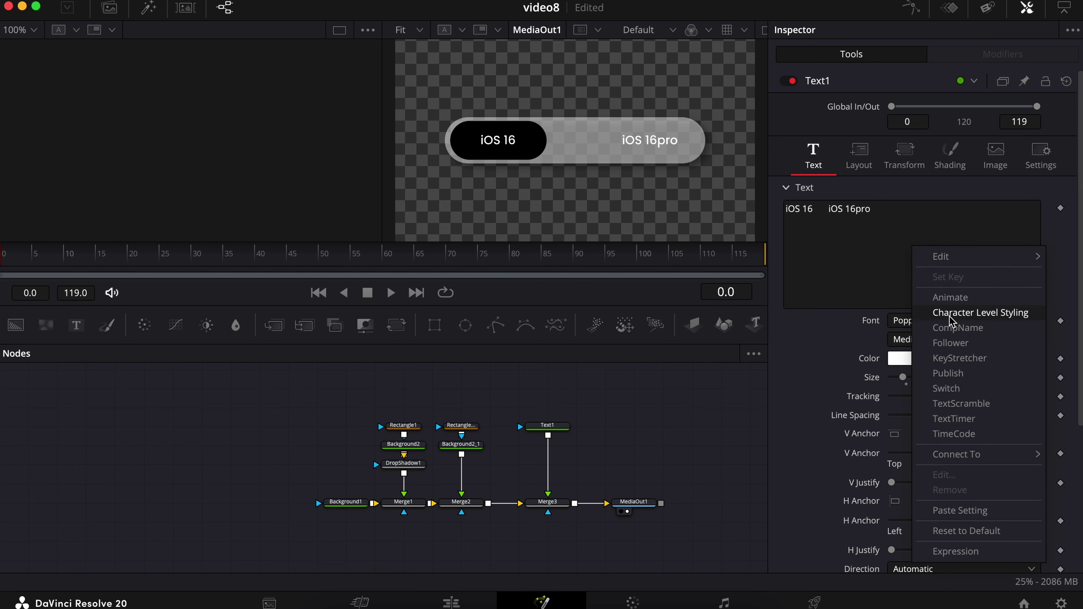
{"action": "left_click", "coordinate": [981, 313]}
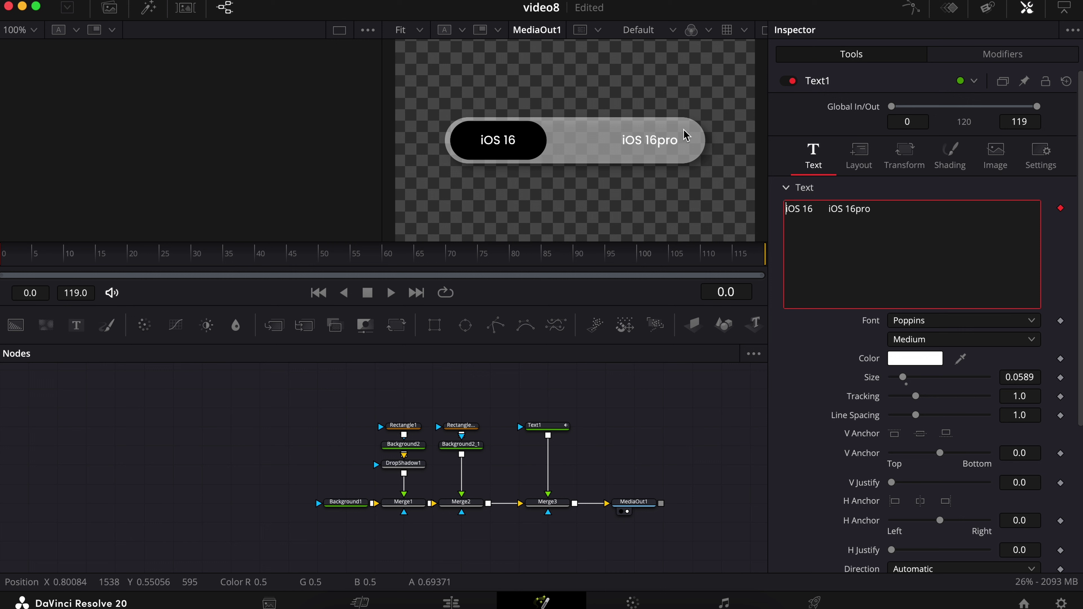
Select only the "pro" characters of "iOS 16pro" in the viewer and reduce their size through the character styling modifier.
{"action": "left_click_drag", "start_coordinate": [687, 130], "coordinate": [656, 152]}
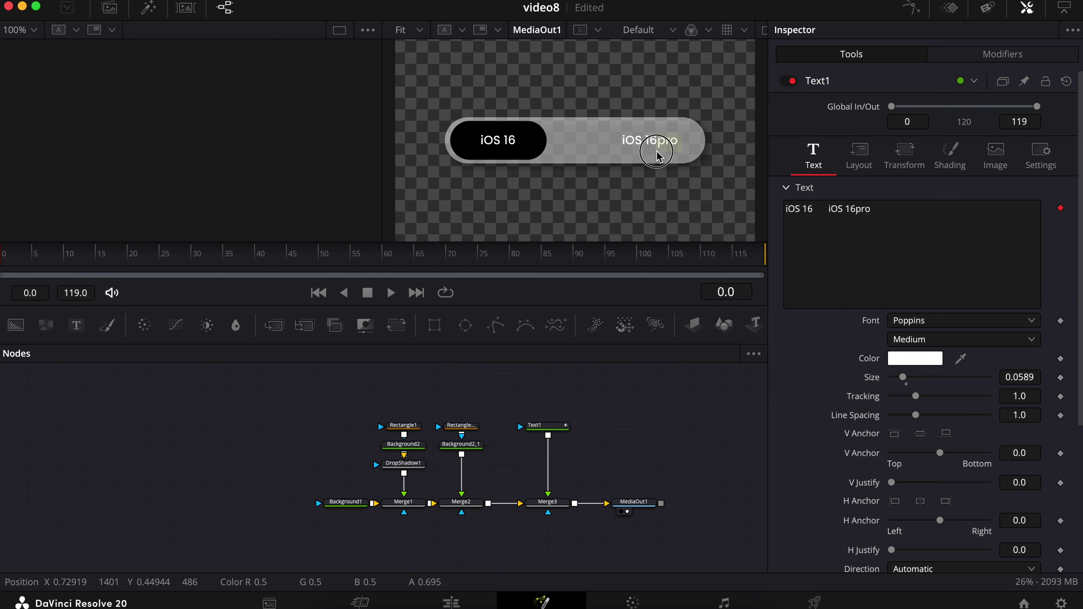
{"action": "left_click", "coordinate": [550, 427]}
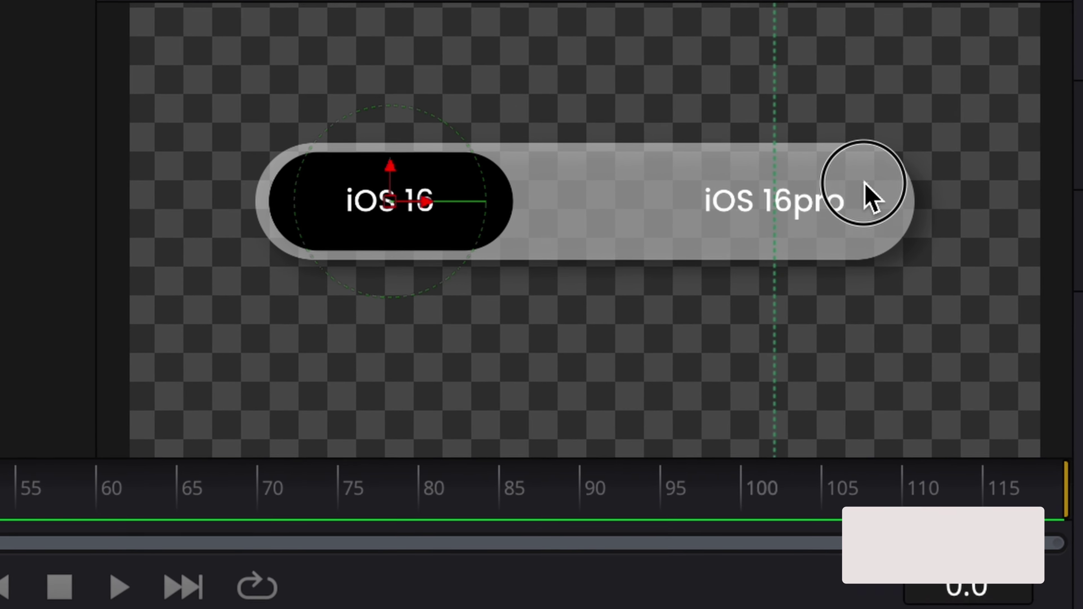
{"action": "left_click_drag", "start_coordinate": [864, 183], "coordinate": [800, 225]}
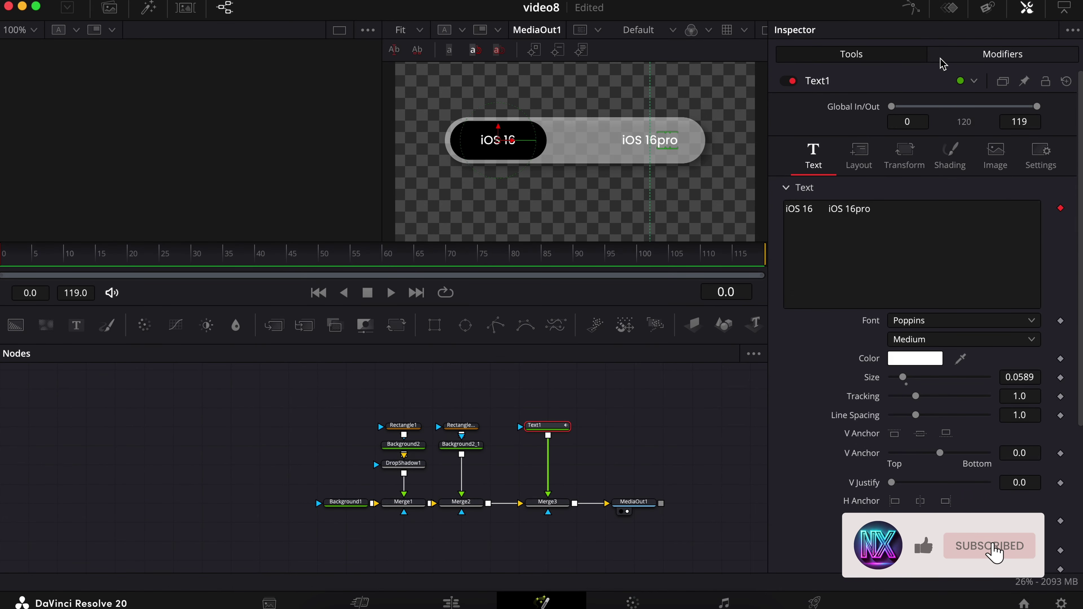
{"action": "left_click", "coordinate": [973, 65]}
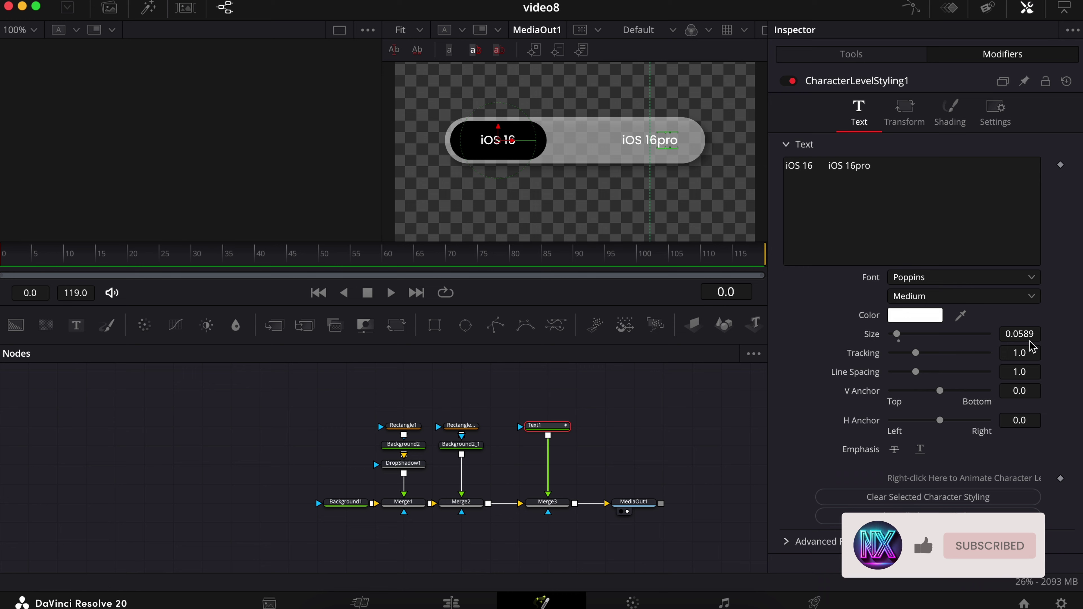
{"action": "left_click_drag", "start_coordinate": [1025, 334], "coordinate": [1012, 334]}
{"action": "left_click", "coordinate": [707, 435]}
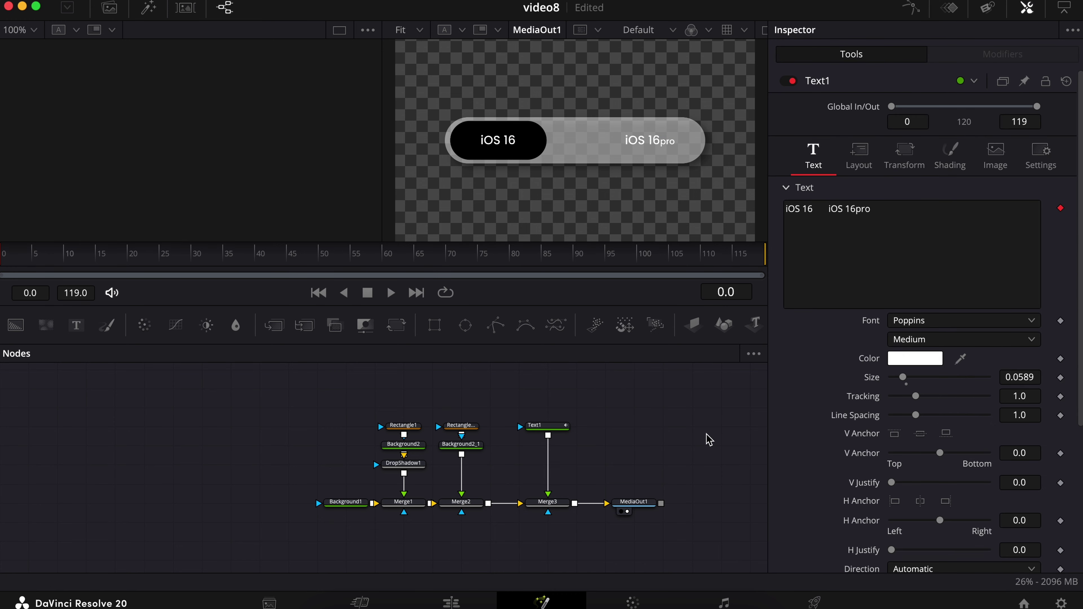
Add a Soft Glow node between Text1 and Merge3.
{"action": "scroll", "coordinate": [707, 435], "scroll_direction": "down", "scroll_amount": 1}
{"action": "left_click", "coordinate": [569, 421]}
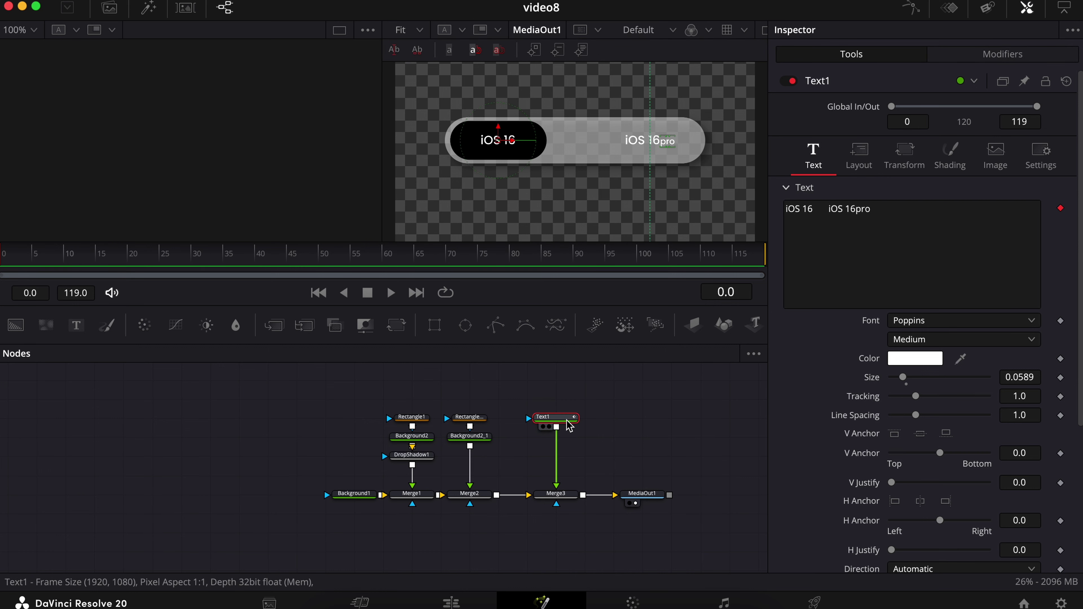
{"action": "key", "text": "shift+space"}
{"action": "type", "text": "sg"}
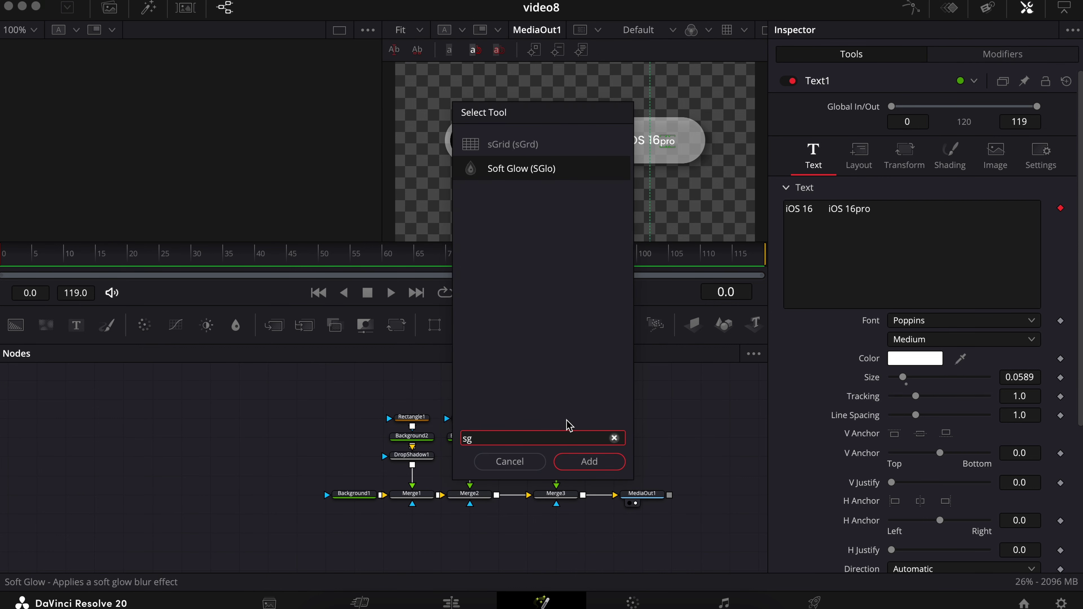
{"action": "key", "text": "Return"}
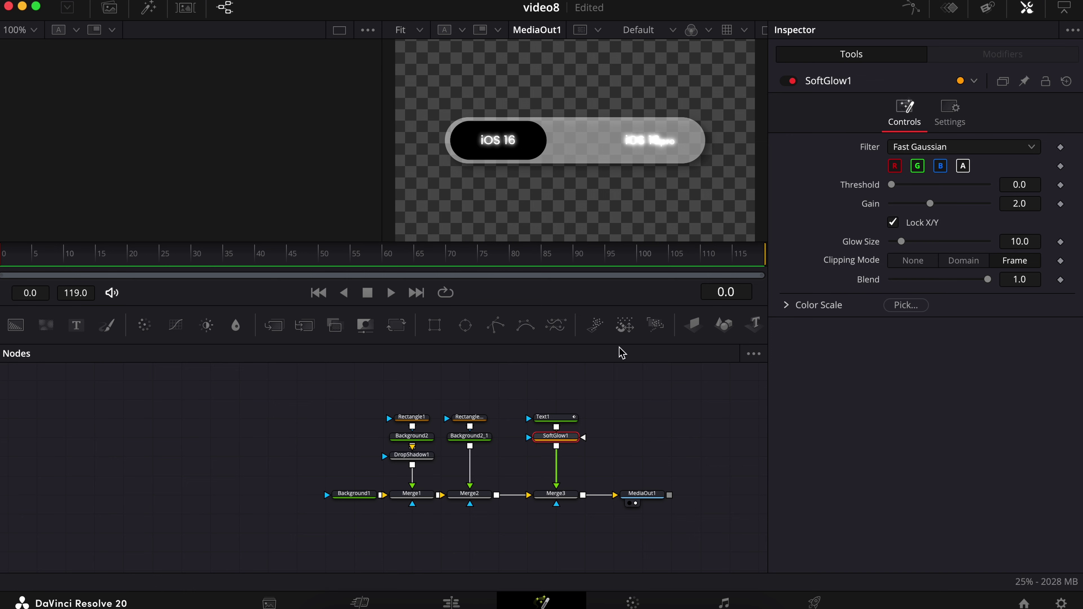
Set the soft glow's gain to 1.417, glow size to 26.8 and blend to 0.78.
{"action": "scroll", "coordinate": [674, 166], "scroll_direction": "up", "scroll_amount": 3}
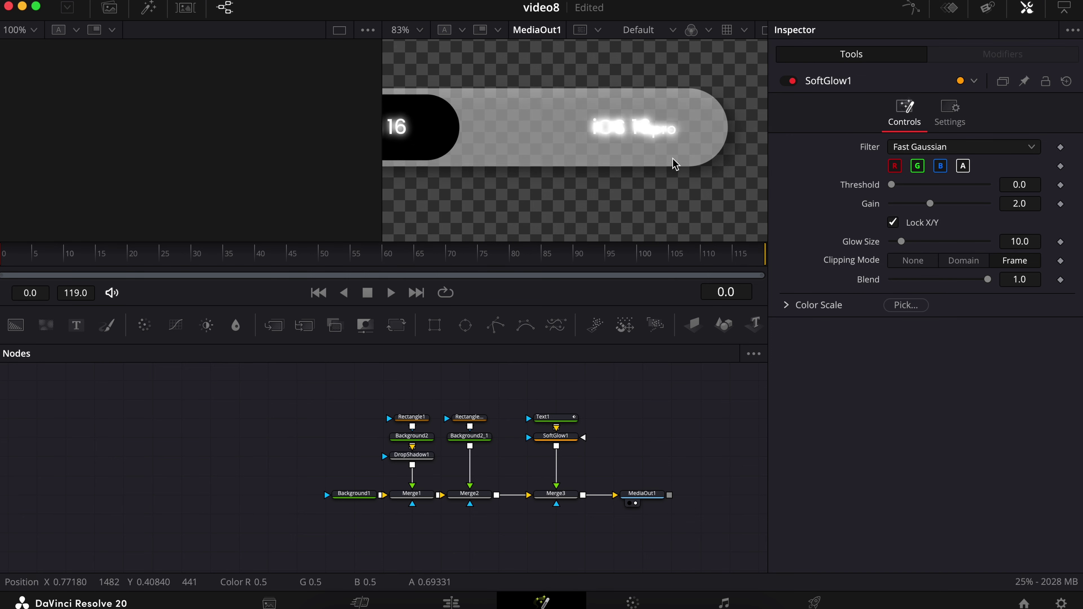
{"action": "scroll", "coordinate": [673, 159], "scroll_direction": "up", "scroll_amount": 3}
{"action": "left_click_drag", "start_coordinate": [929, 205], "coordinate": [910, 207]}
{"action": "left_click_drag", "start_coordinate": [901, 242], "coordinate": [918, 243]}
{"action": "left_click_drag", "start_coordinate": [988, 279], "coordinate": [966, 280]}
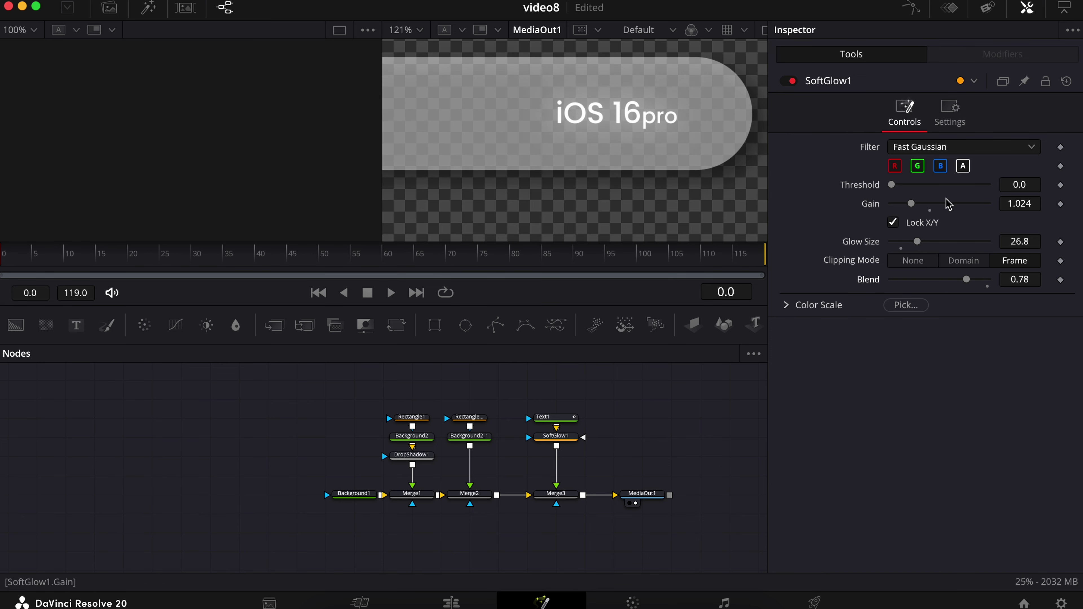
{"action": "left_click_drag", "start_coordinate": [911, 204], "coordinate": [919, 201]}
{"action": "scroll", "coordinate": [611, 77], "scroll_direction": "down", "scroll_amount": 4}
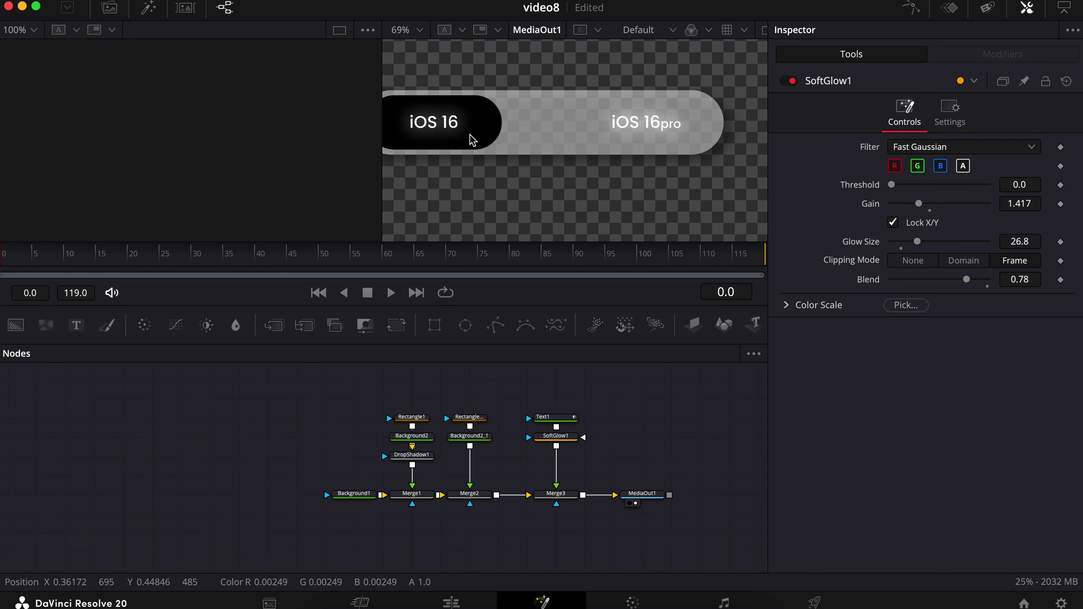
Add a Rectangle mask to SoftGlow1 and rearrange the nodes so the mask sits beside the glow, with Text1 higher above it.
{"action": "left_click", "coordinate": [567, 439]}
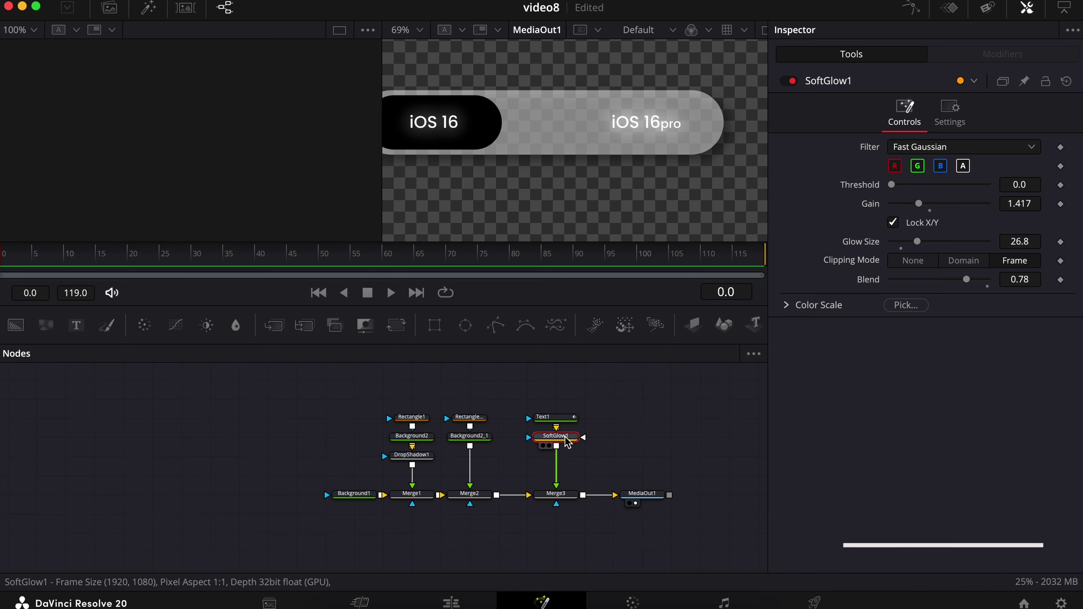
{"action": "left_click", "coordinate": [434, 325]}
{"action": "left_click", "coordinate": [564, 420]}
{"action": "left_click_drag", "start_coordinate": [565, 420], "coordinate": [614, 436]}
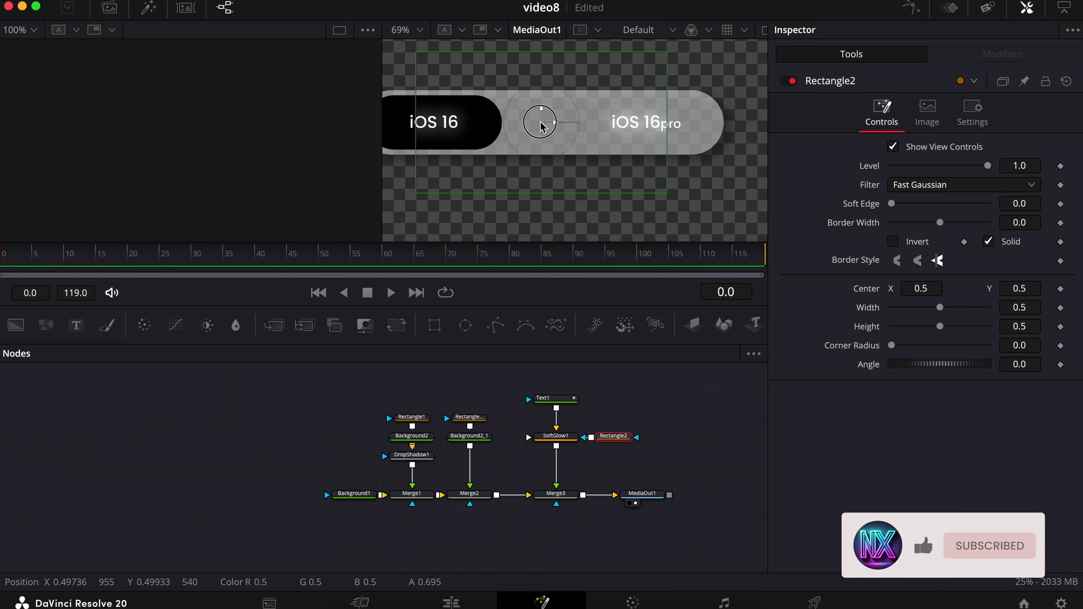
Move the glow's rectangle mask over the "iOS 16pro" label at center X about 0.702 and set its soft edge to 0.0425.
{"action": "left_click_drag", "start_coordinate": [538, 126], "coordinate": [645, 130]}
{"action": "left_click_drag", "start_coordinate": [642, 127], "coordinate": [644, 122]}
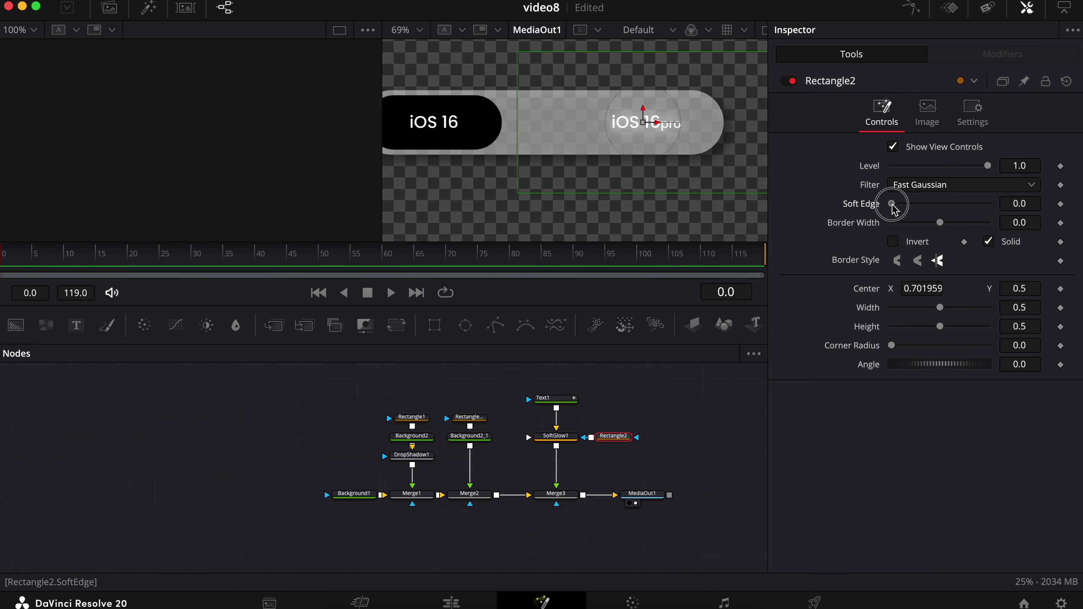
{"action": "left_click_drag", "start_coordinate": [890, 204], "coordinate": [914, 214]}
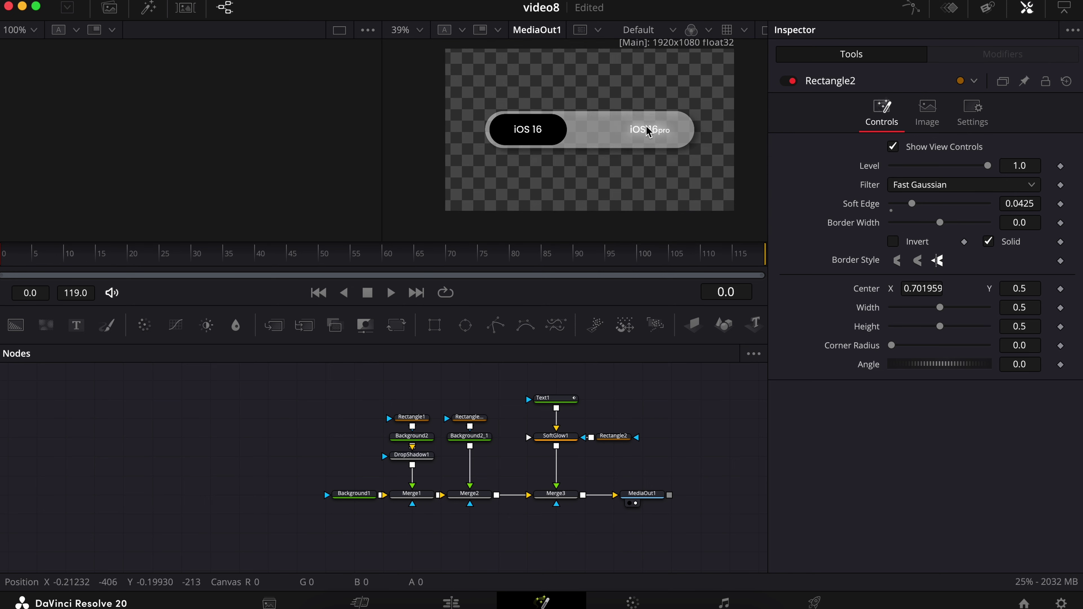
Animate the black selection pill's mask center from X 0.287 at frame 5 to X 0.715 at frame 20.
{"action": "left_click", "coordinate": [481, 418]}
{"action": "left_click", "coordinate": [480, 420]}
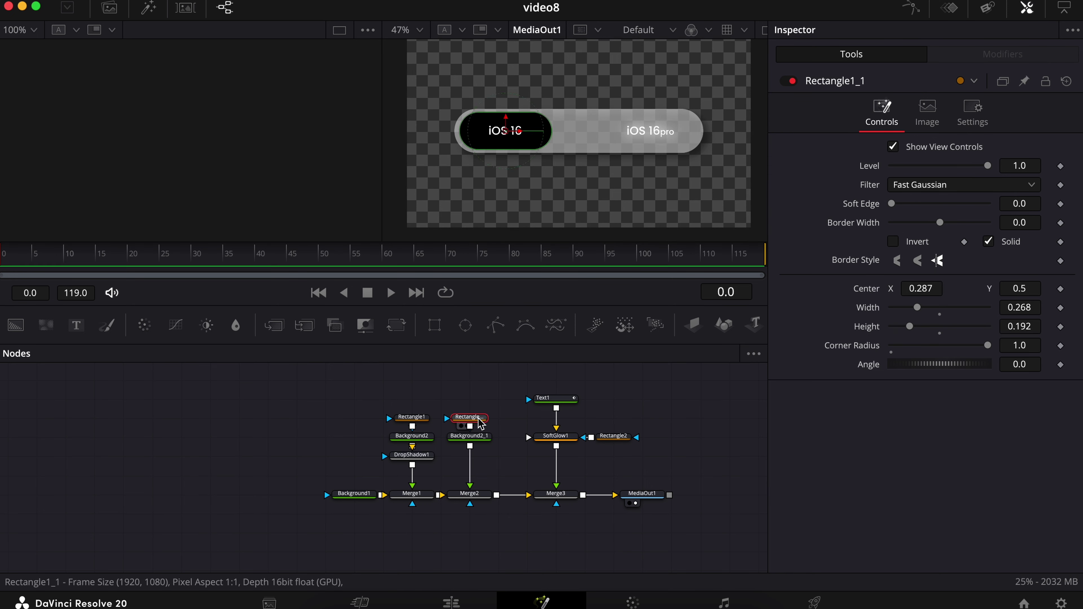
{"action": "left_click", "coordinate": [34, 262]}
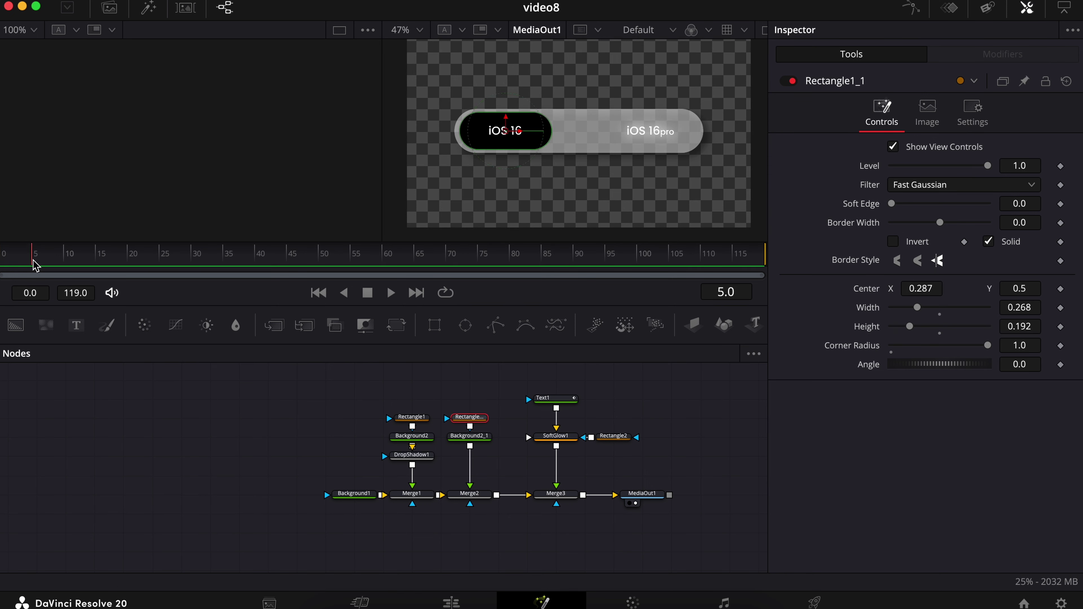
{"action": "left_click", "coordinate": [1060, 290]}
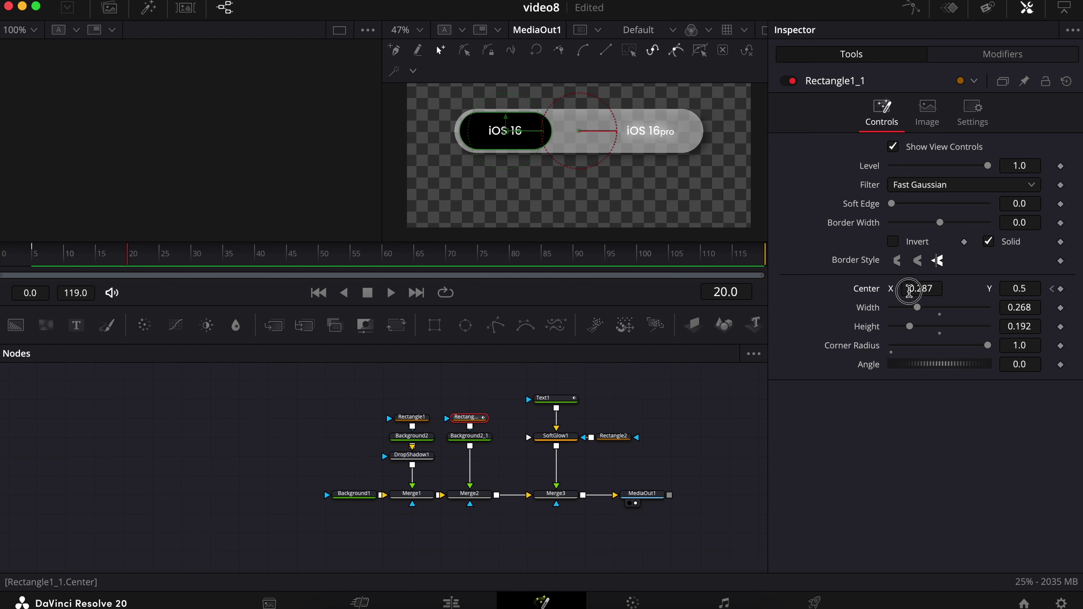
{"action": "left_click_drag", "start_coordinate": [908, 291], "coordinate": [968, 295]}
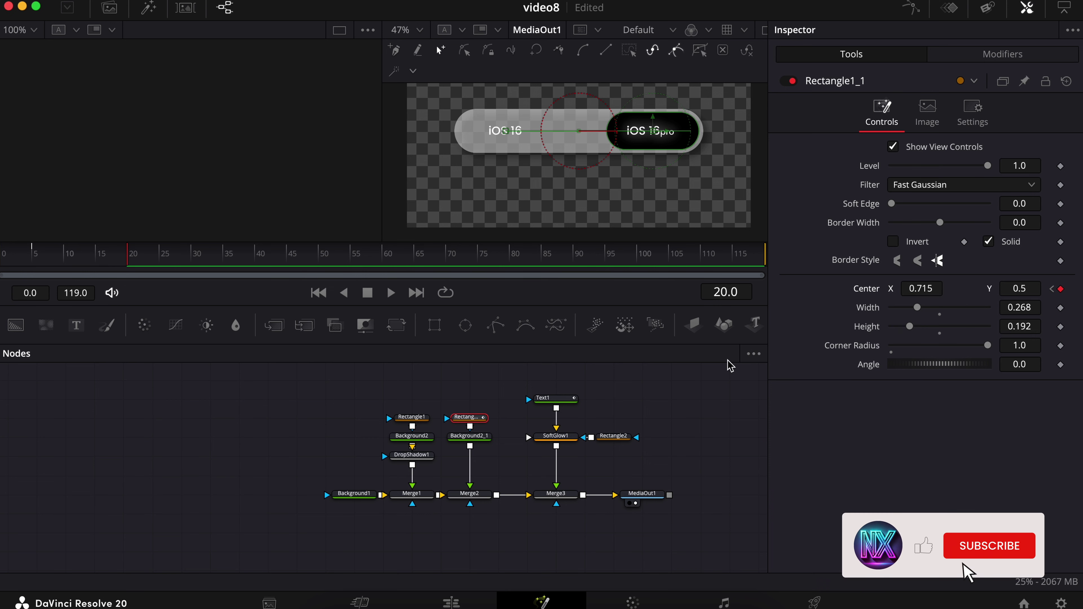
{"action": "left_click", "coordinate": [714, 418]}
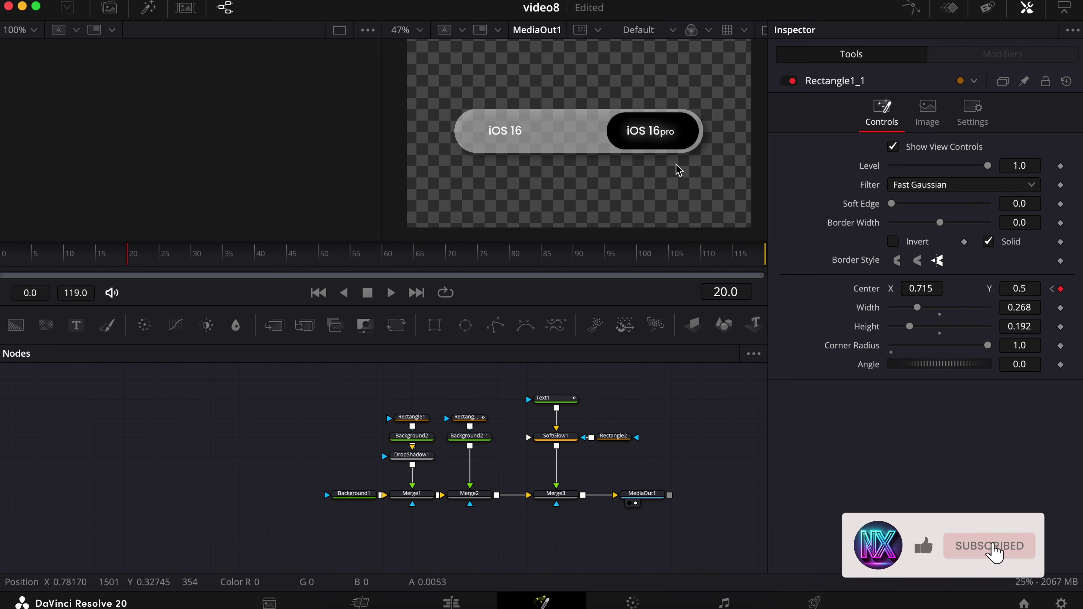
Set Text1's first tab position to 0.434 so the "iOS 16pro" label is centered in the black pill.
{"action": "scroll", "coordinate": [675, 166], "scroll_direction": "up", "scroll_amount": 2}
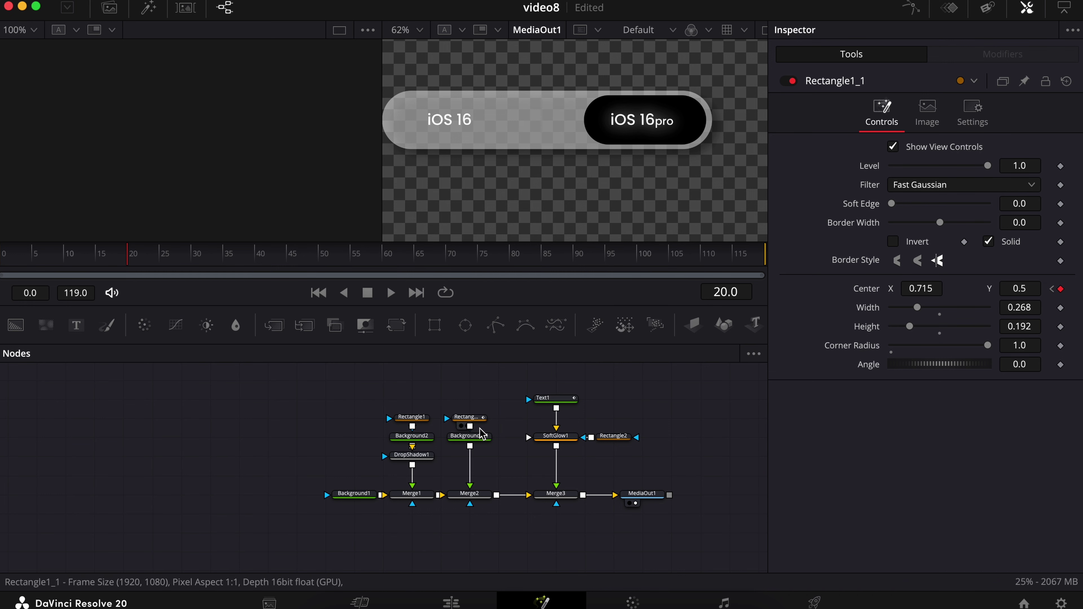
{"action": "left_click", "coordinate": [558, 401]}
{"action": "scroll", "coordinate": [916, 393], "scroll_direction": "down", "scroll_amount": 10}
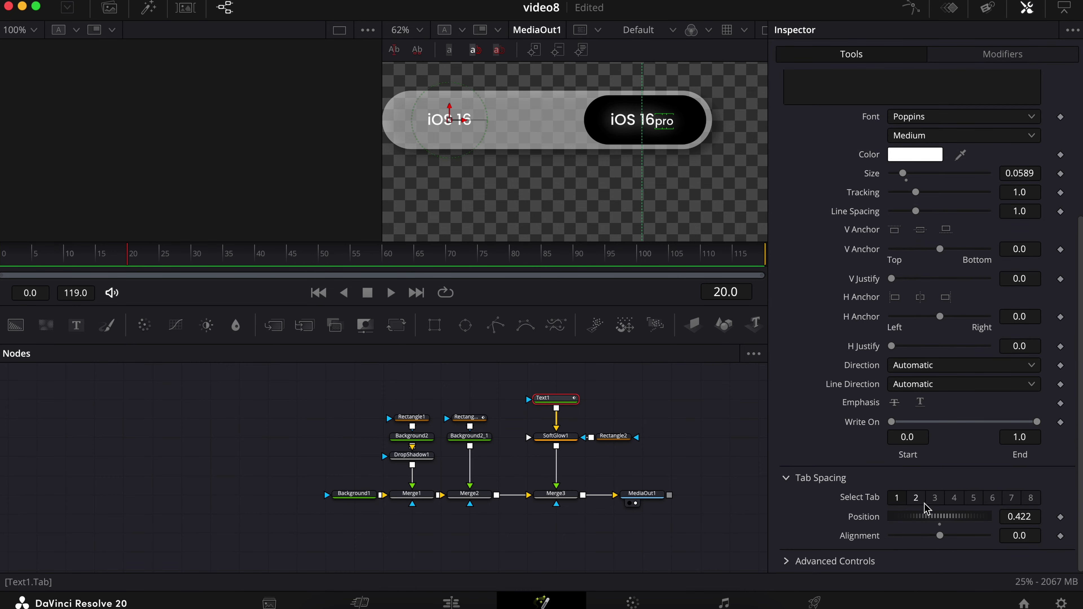
{"action": "left_click_drag", "start_coordinate": [1014, 516], "coordinate": [1022, 520]}
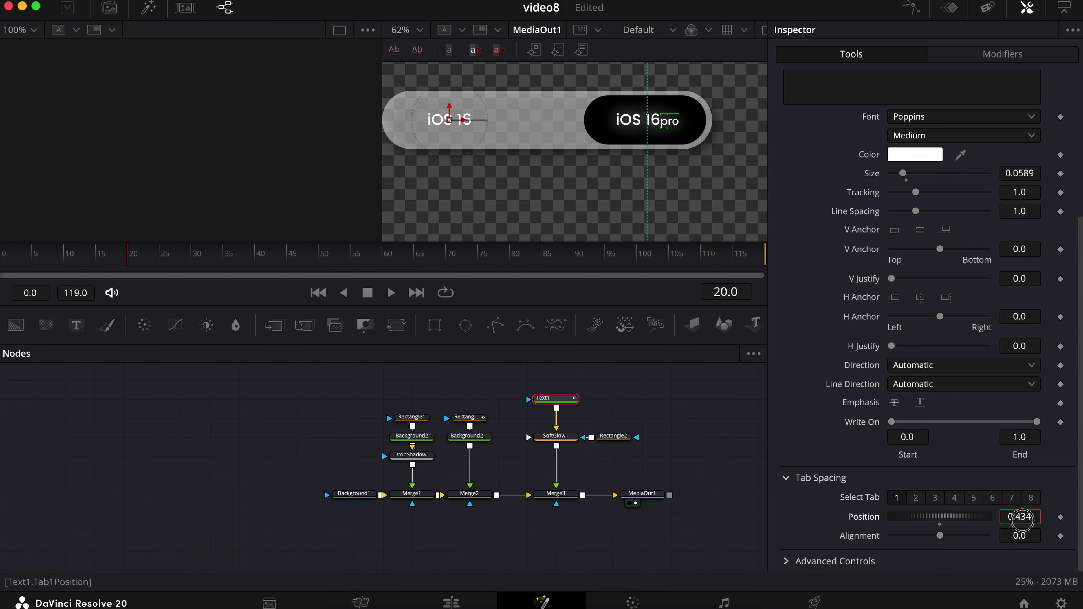
{"action": "left_click", "coordinate": [703, 430]}
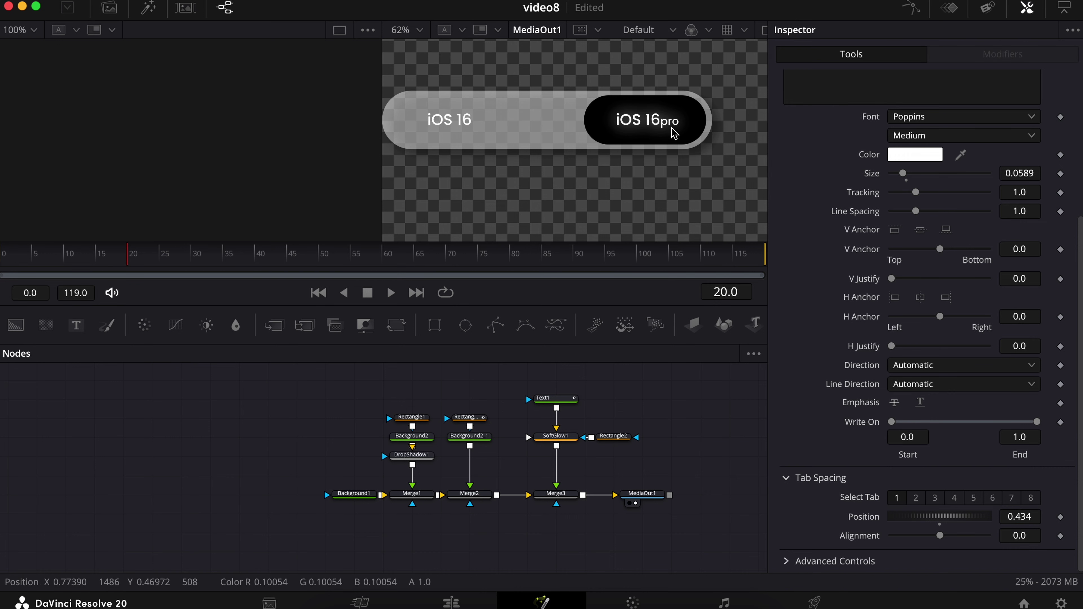
{"action": "scroll", "coordinate": [617, 202], "scroll_direction": "down", "scroll_amount": 2}
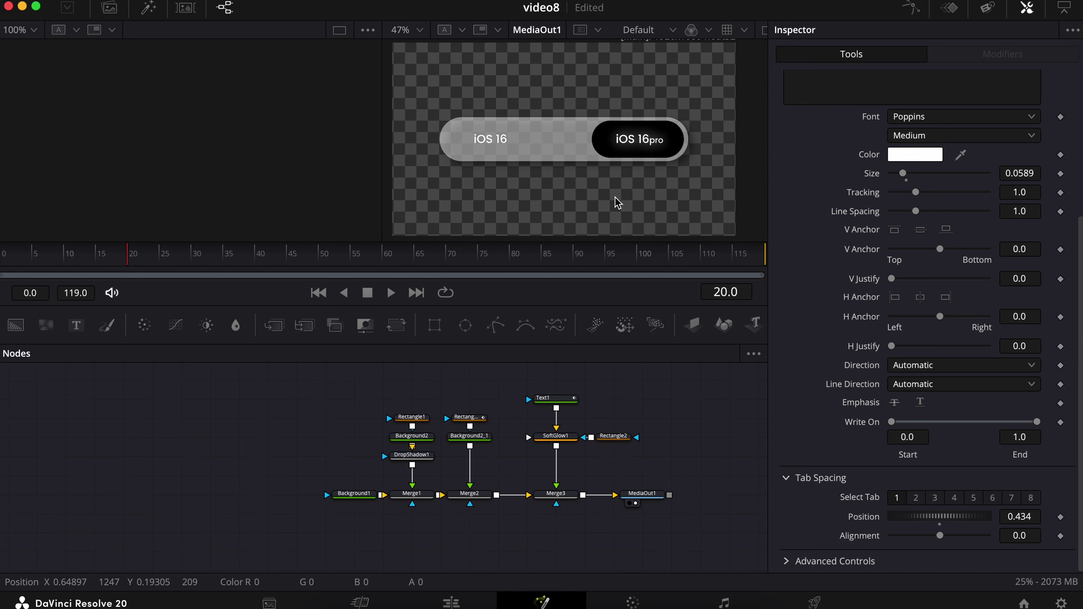
Play the composition from frame 0 to check the selection pill's slide.
{"action": "left_click_drag", "start_coordinate": [40, 258], "coordinate": [1, 257]}
{"action": "key", "text": "space"}
{"action": "key", "text": "space"}
{"action": "key", "text": "space"}
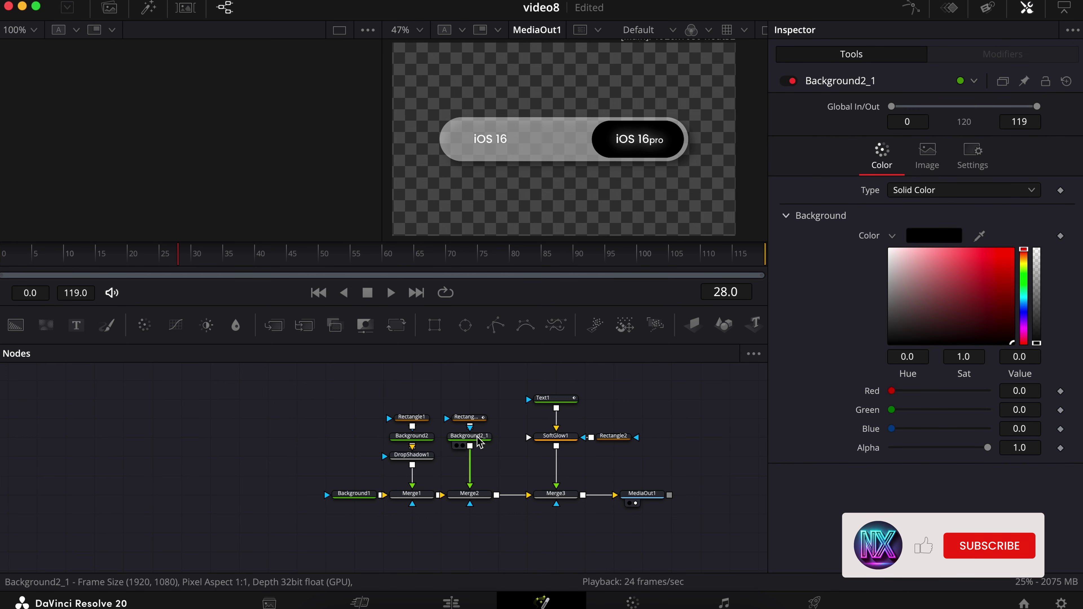
Change Background2_1's fill type to a linear gradient and make its white end stop black.
{"action": "left_click", "coordinate": [958, 193]}
{"action": "left_click", "coordinate": [929, 278]}
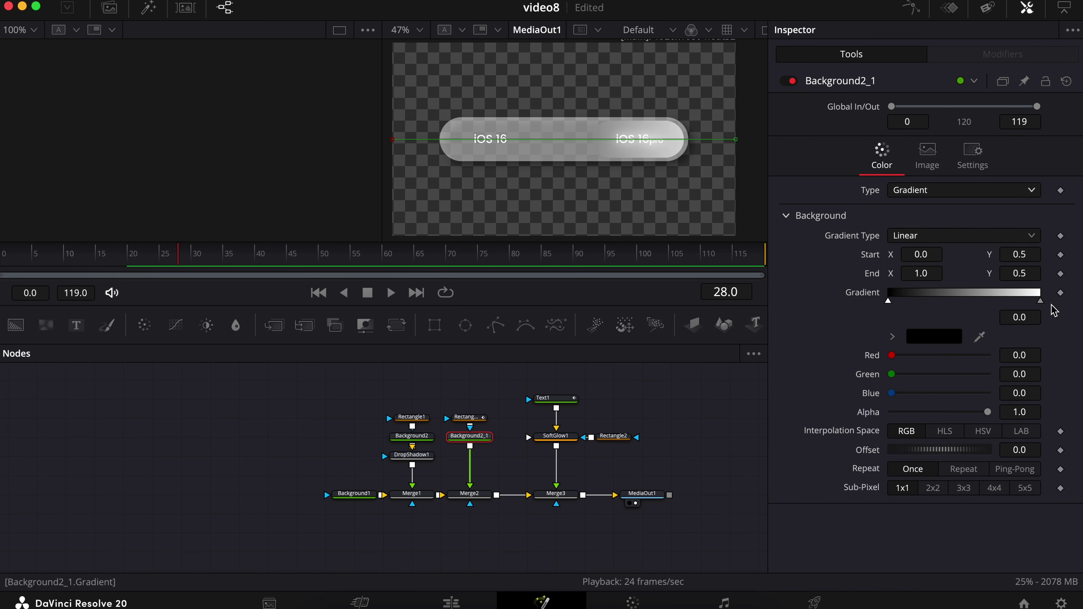
{"action": "left_click", "coordinate": [1040, 301]}
{"action": "left_click", "coordinate": [893, 337]}
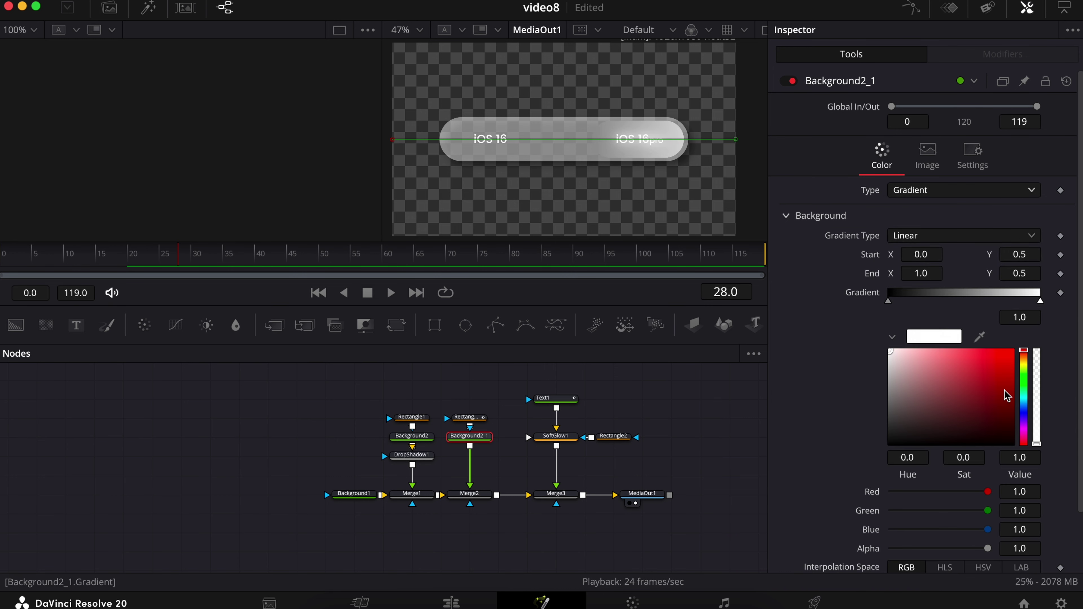
{"action": "left_click_drag", "start_coordinate": [1008, 441], "coordinate": [1035, 448]}
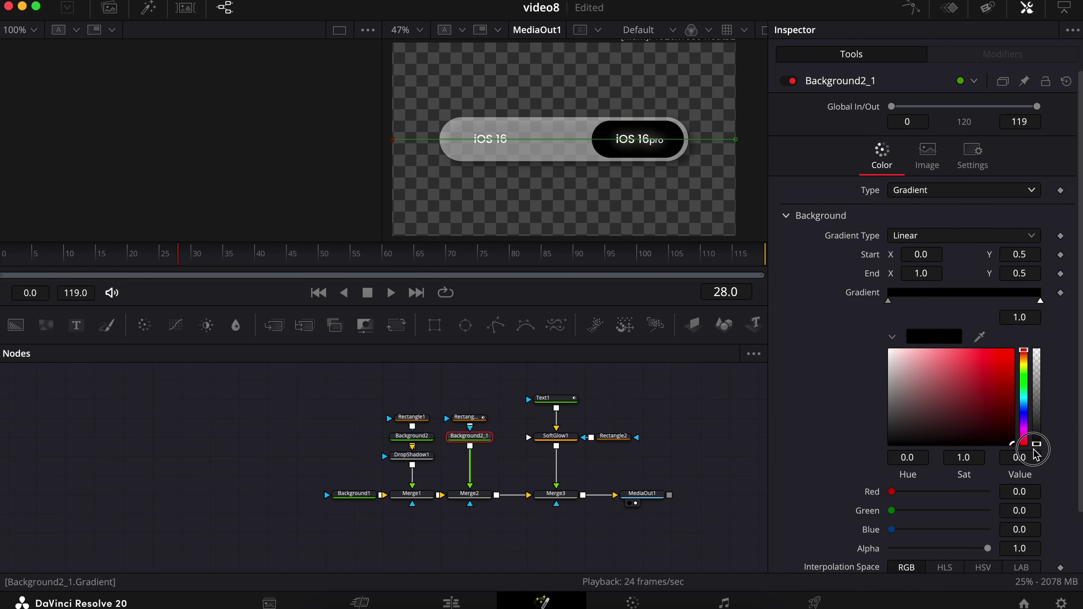
{"action": "left_click", "coordinate": [694, 415]}
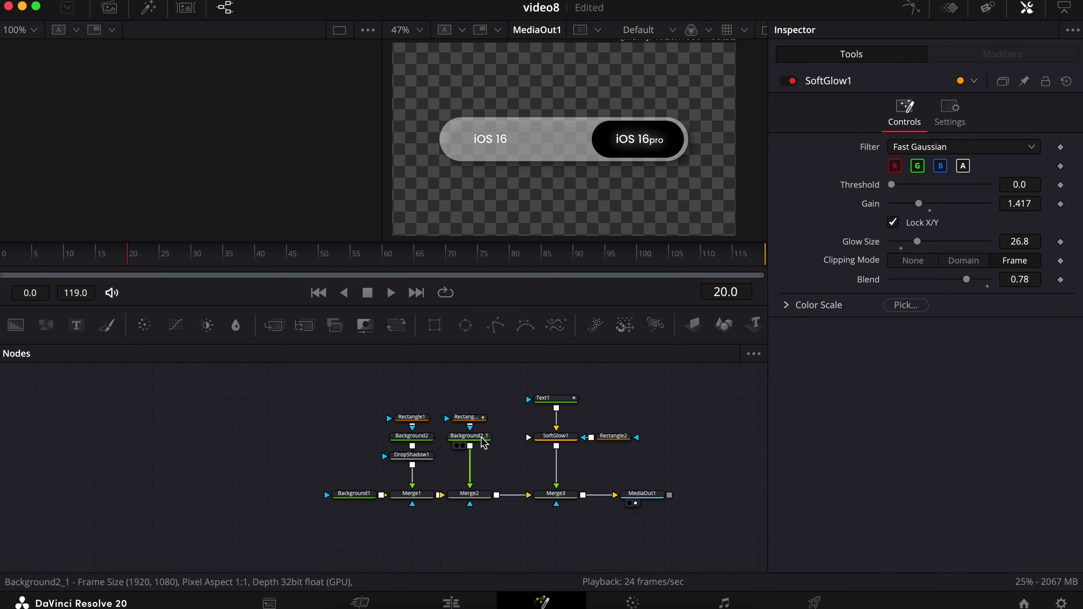
Keyframe Background2_1's black gradient at frame 12 and make its end stop purple at frame 17 with hue 0.816, saturation 0.892 and value 0.669.
{"action": "left_click", "coordinate": [481, 439]}
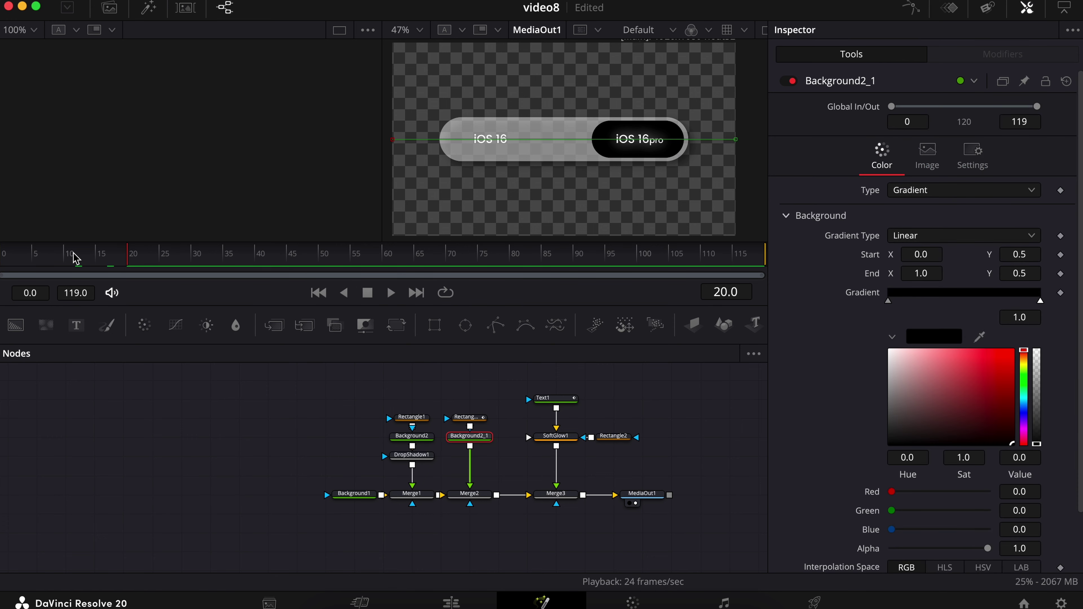
{"action": "left_click_drag", "start_coordinate": [75, 256], "coordinate": [77, 256]}
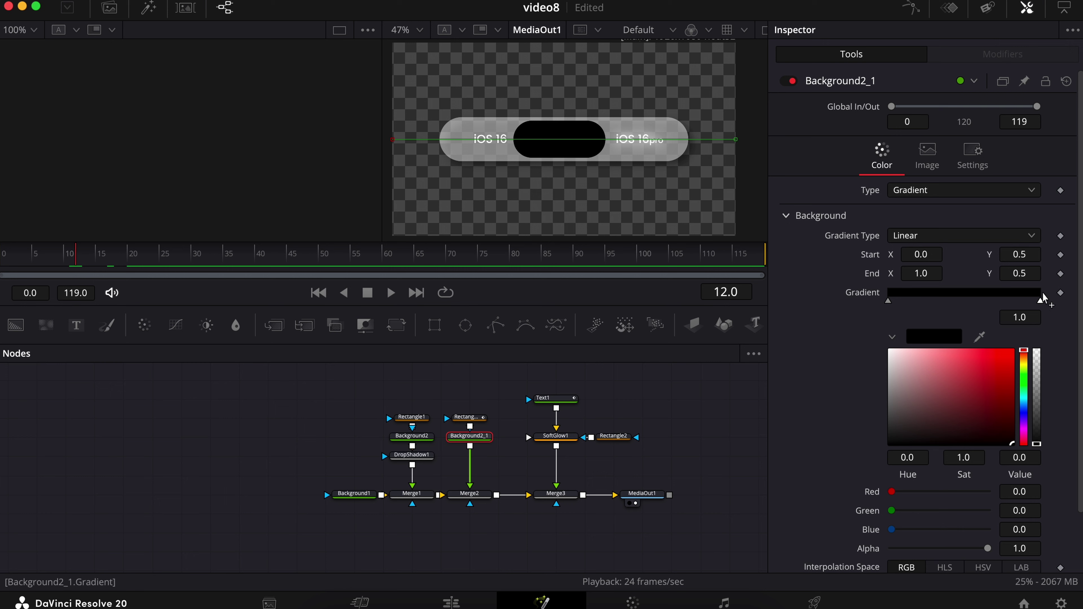
{"action": "left_click", "coordinate": [1060, 293]}
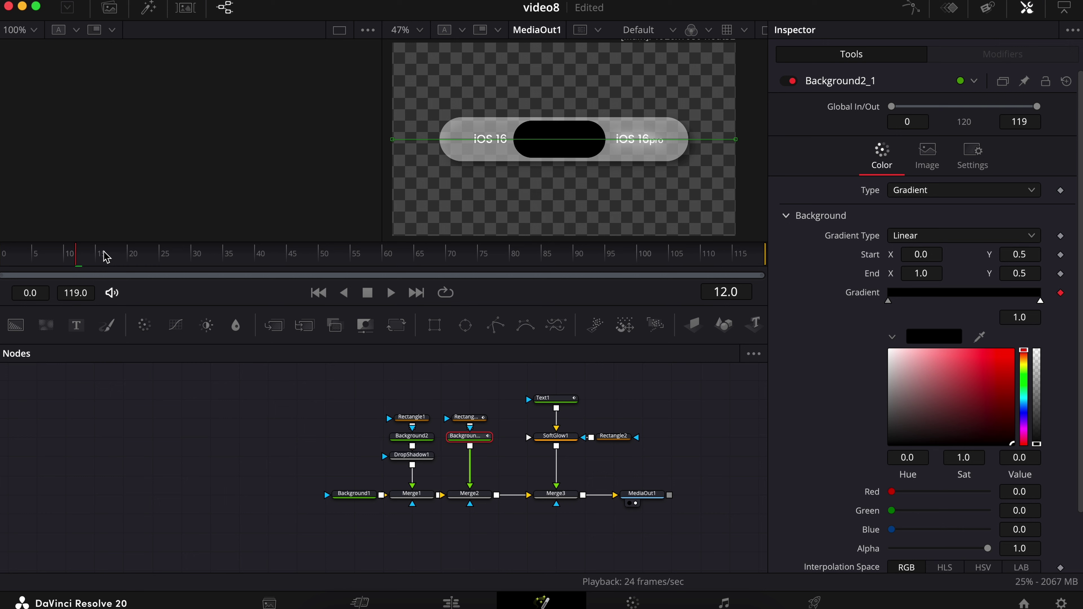
{"action": "left_click_drag", "start_coordinate": [109, 261], "coordinate": [109, 259]}
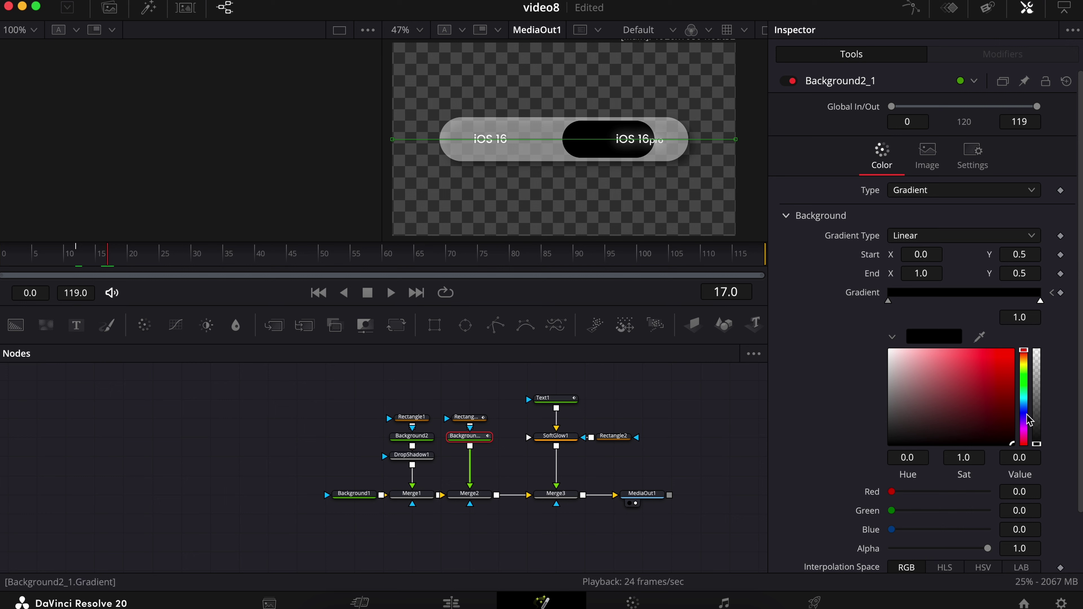
{"action": "left_click_drag", "start_coordinate": [1027, 436], "coordinate": [1000, 381]}
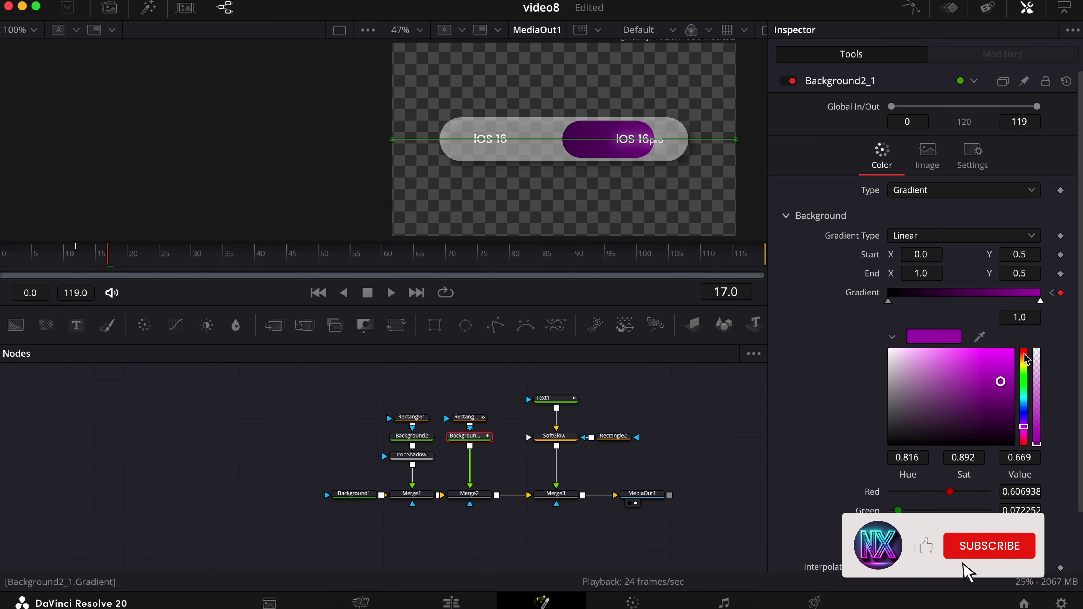
Make the gradient's start stop dark blue at frame 17 with hue 0.632, saturation 0.886 and value 0.504.
{"action": "left_click", "coordinate": [888, 301]}
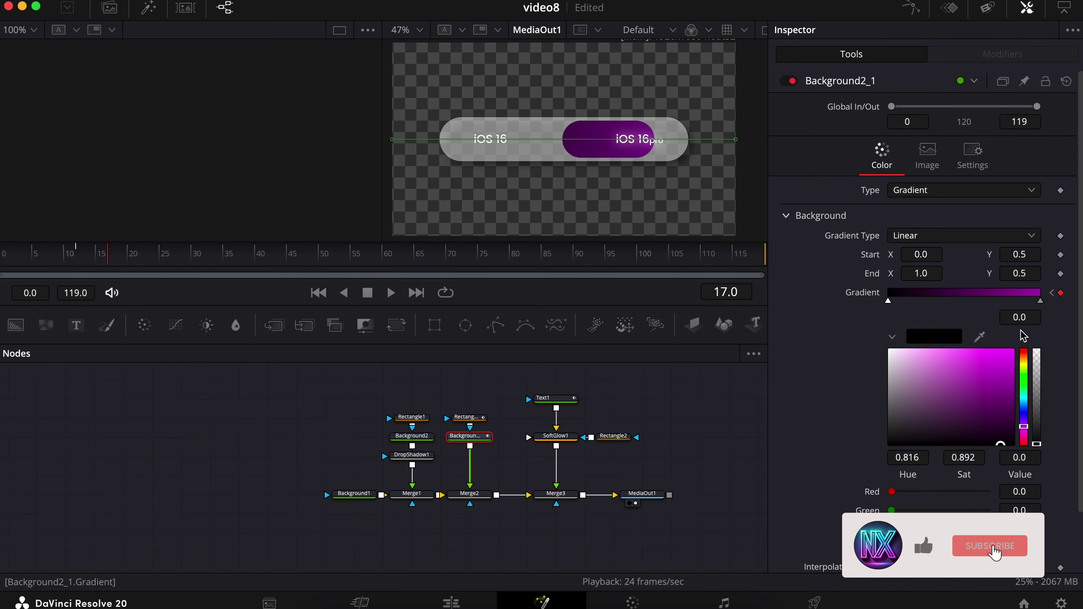
{"action": "left_click", "coordinate": [1023, 410]}
{"action": "left_click", "coordinate": [1000, 396]}
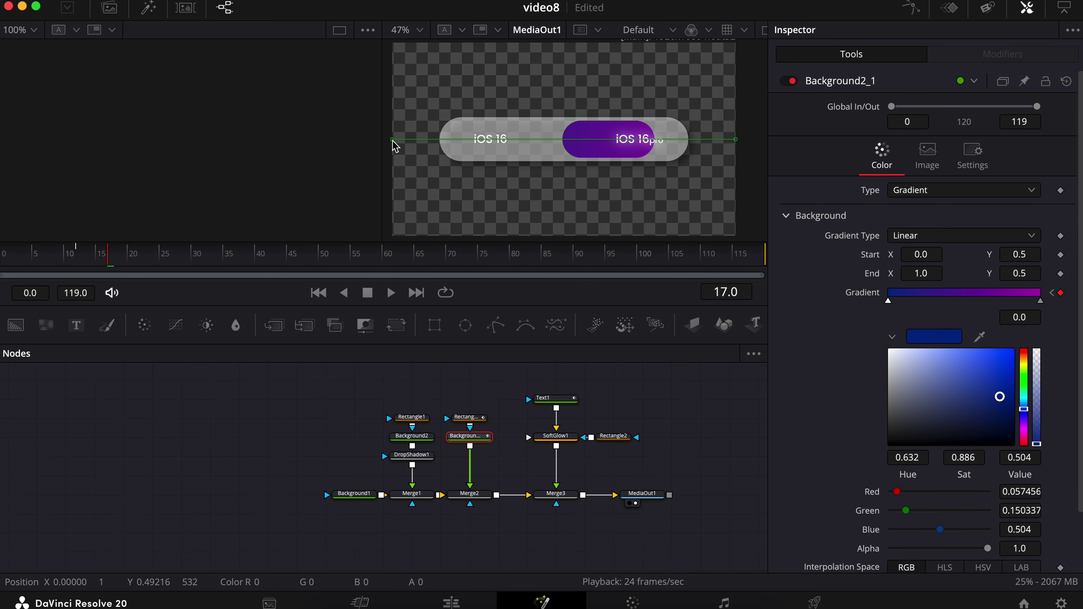
Angle the gradient diagonally across the selection pill, starting at about X 0.464, Y 0.108 and ending at about X 0.724, Y 0.802.
{"action": "left_click_drag", "start_coordinate": [393, 142], "coordinate": [527, 208]}
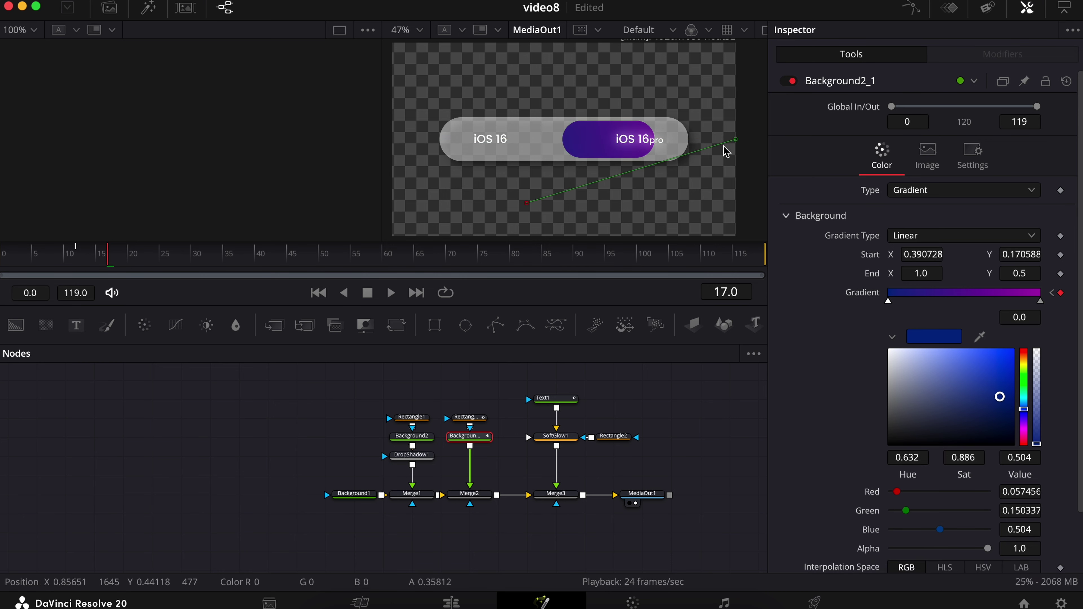
{"action": "left_click_drag", "start_coordinate": [735, 140], "coordinate": [644, 86]}
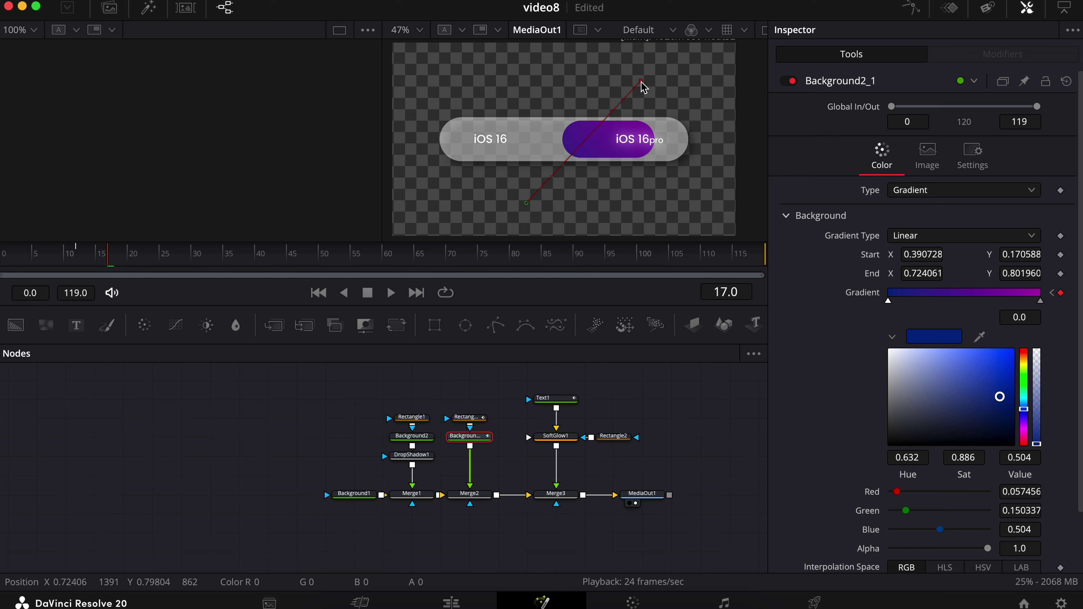
{"action": "left_click_drag", "start_coordinate": [527, 206], "coordinate": [552, 216]}
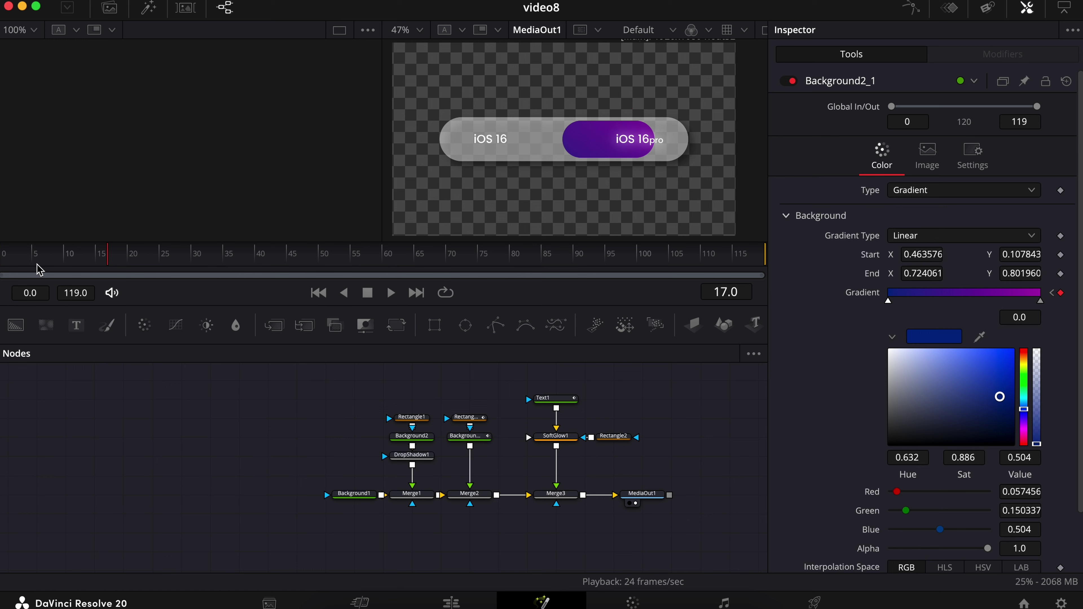
Play the composition from frame 0 to check the pill's color change during the slide.
{"action": "left_click", "coordinate": [1, 257]}
{"action": "key", "text": "space"}
{"action": "key", "text": "space"}
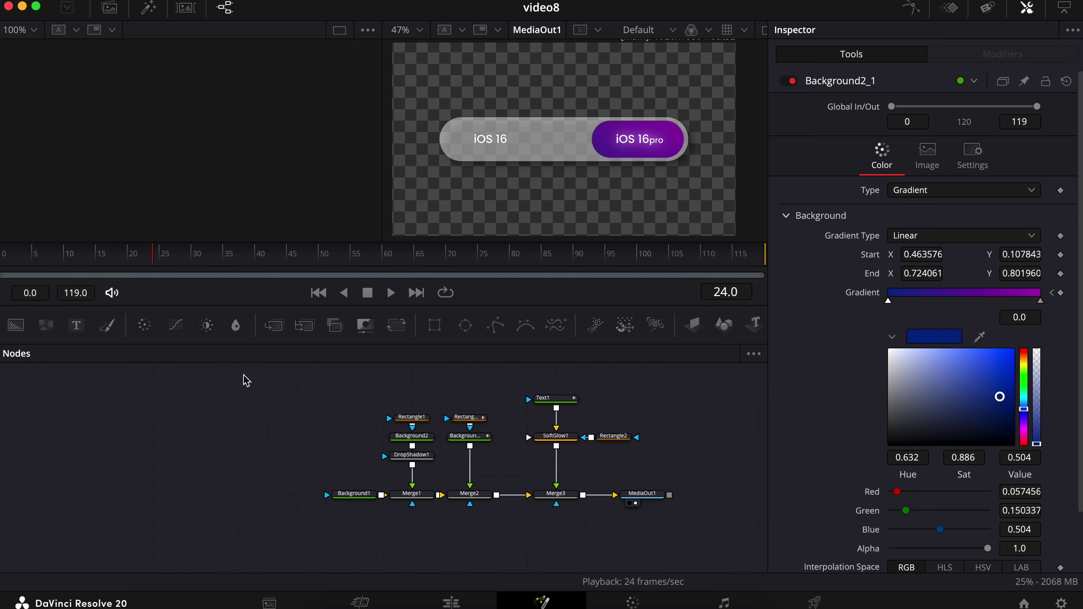
Keyframe SoftGlow1's gain from 0.0 at frame 12 to 1.417 at frame 17 and play the animation from the start.
{"action": "left_click", "coordinate": [564, 435]}
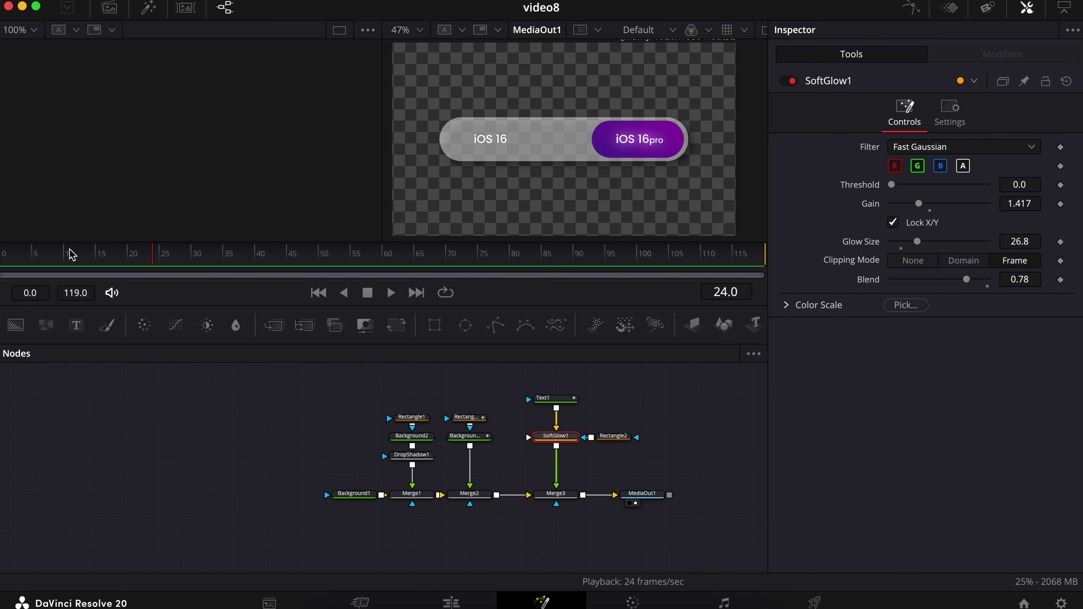
{"action": "left_click", "coordinate": [70, 258]}
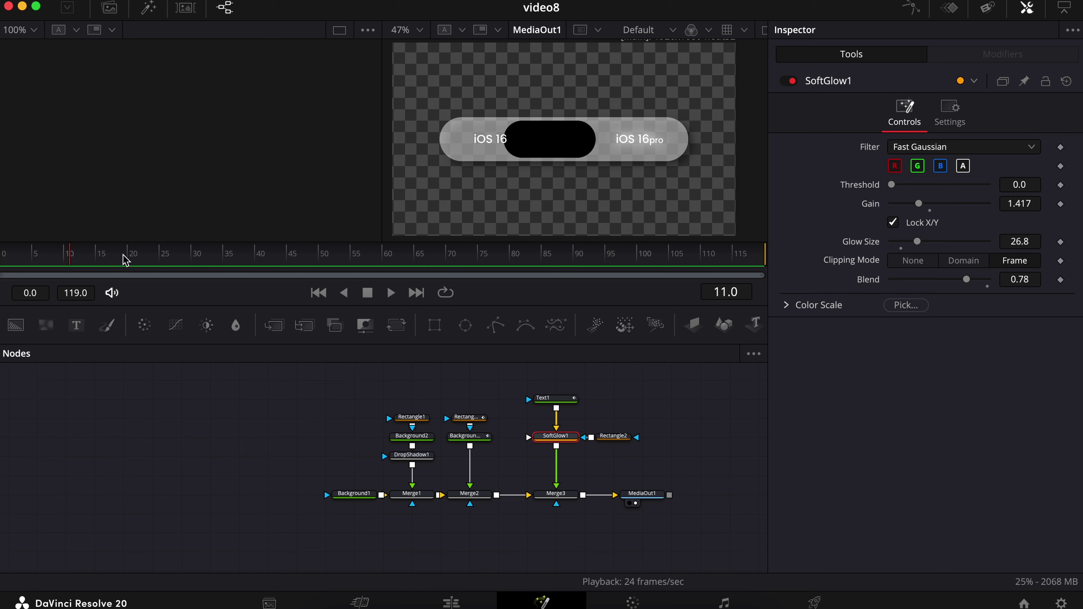
{"action": "key", "text": "Right"}
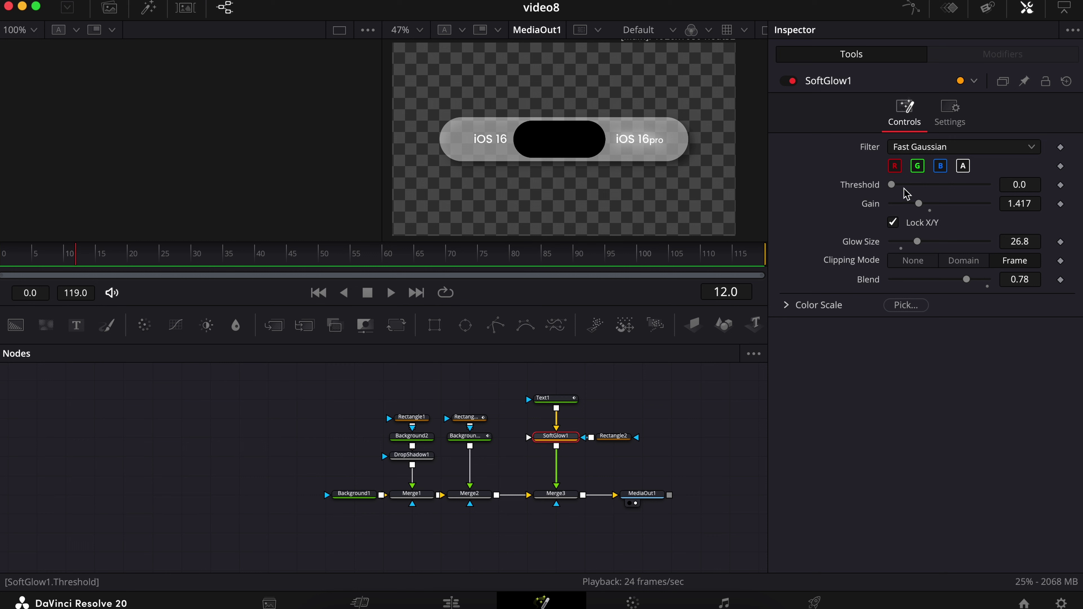
{"action": "left_click", "coordinate": [1060, 205]}
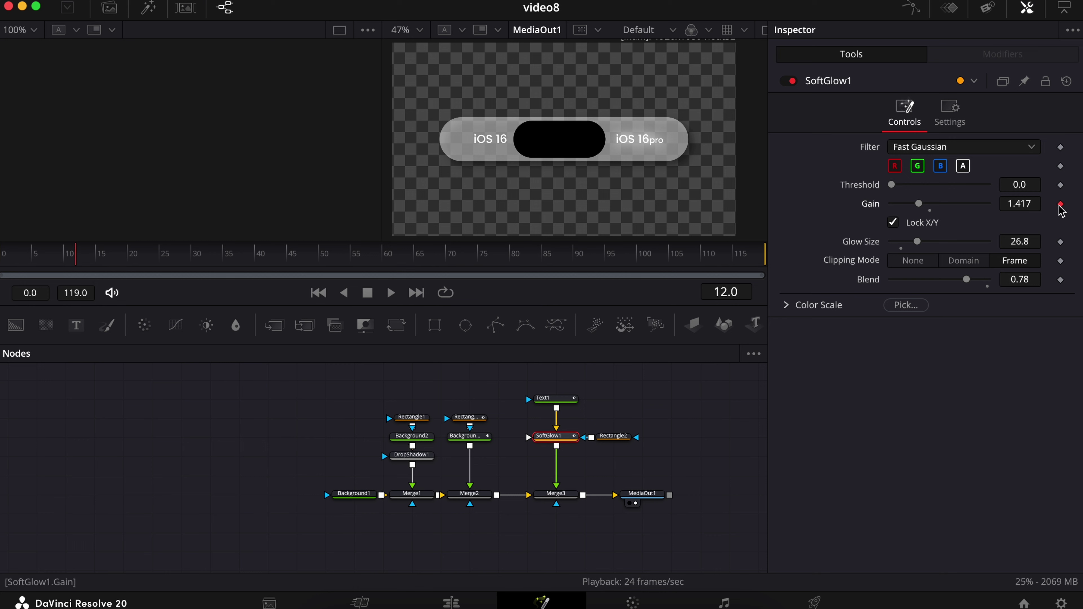
{"action": "left_click_drag", "start_coordinate": [100, 253], "coordinate": [108, 256]}
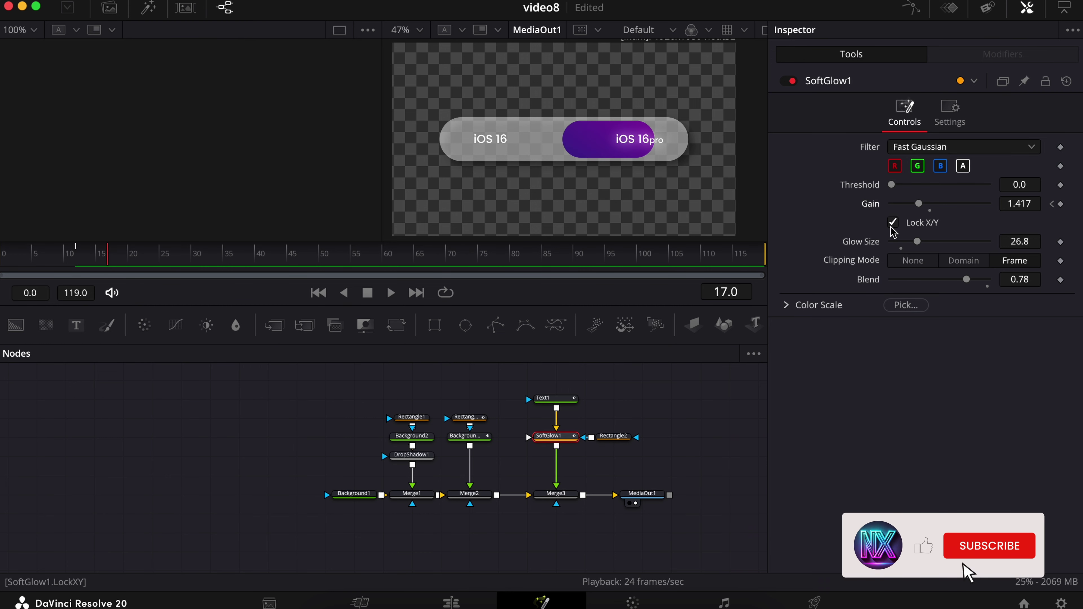
{"action": "left_click", "coordinate": [1060, 205]}
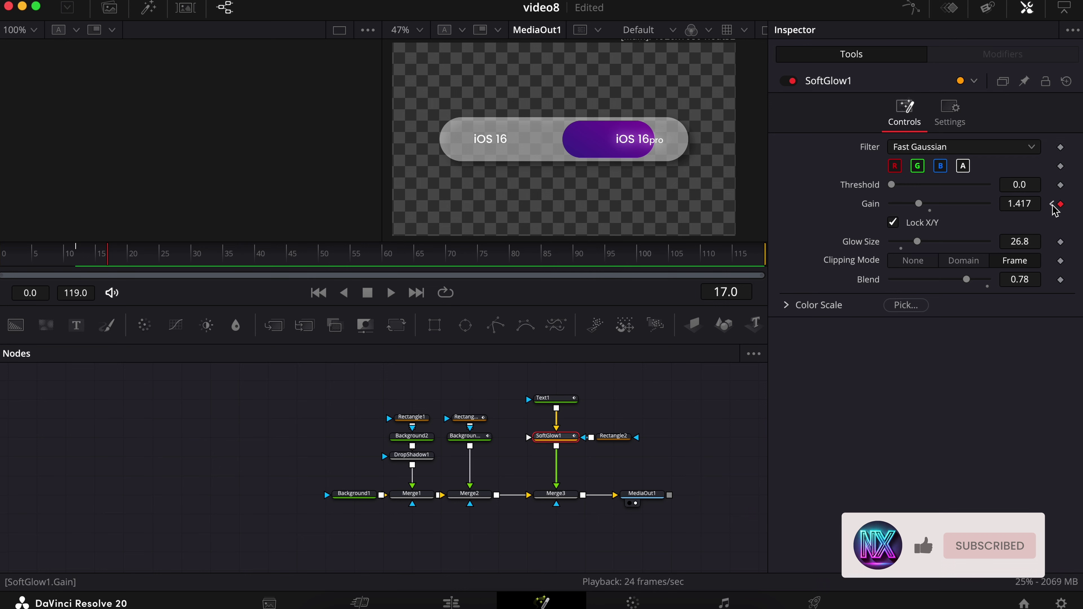
{"action": "left_click", "coordinate": [1051, 205]}
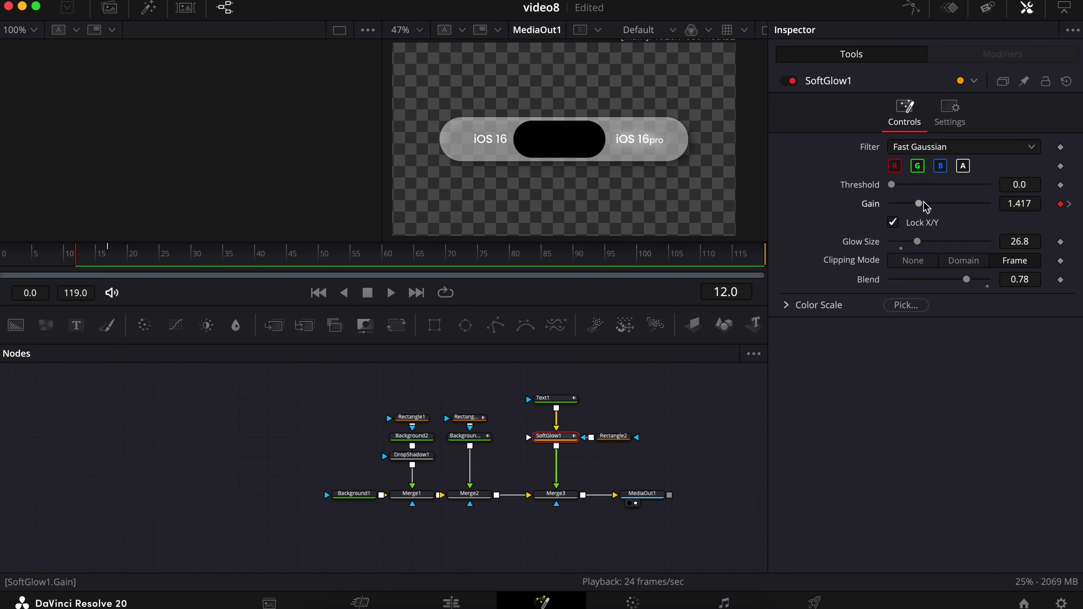
{"action": "left_click_drag", "start_coordinate": [924, 207], "coordinate": [816, 212]}
{"action": "key", "text": "Home"}
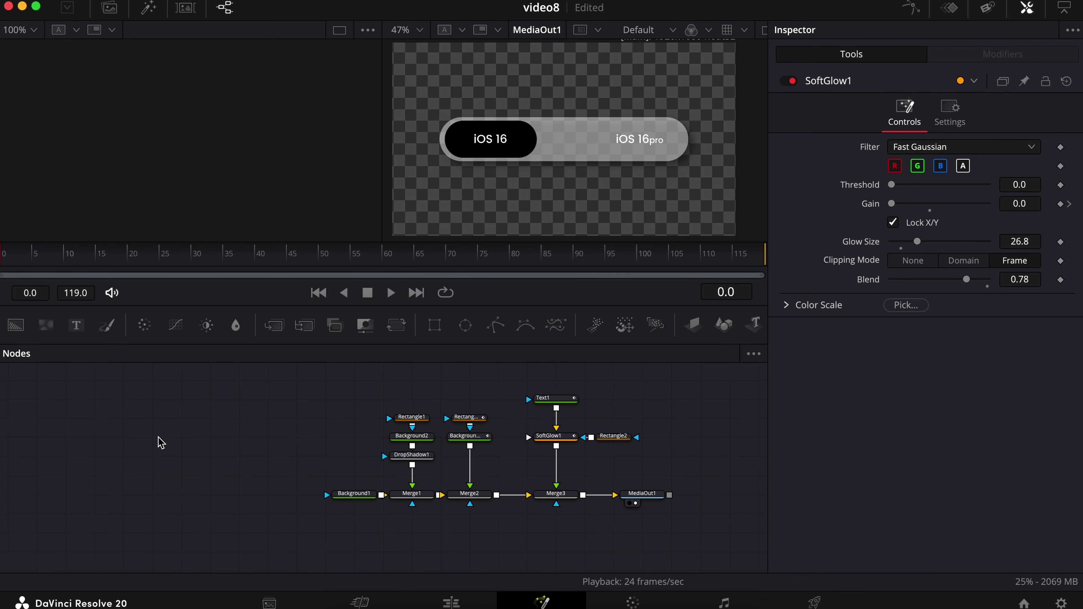
{"action": "key", "text": "space"}
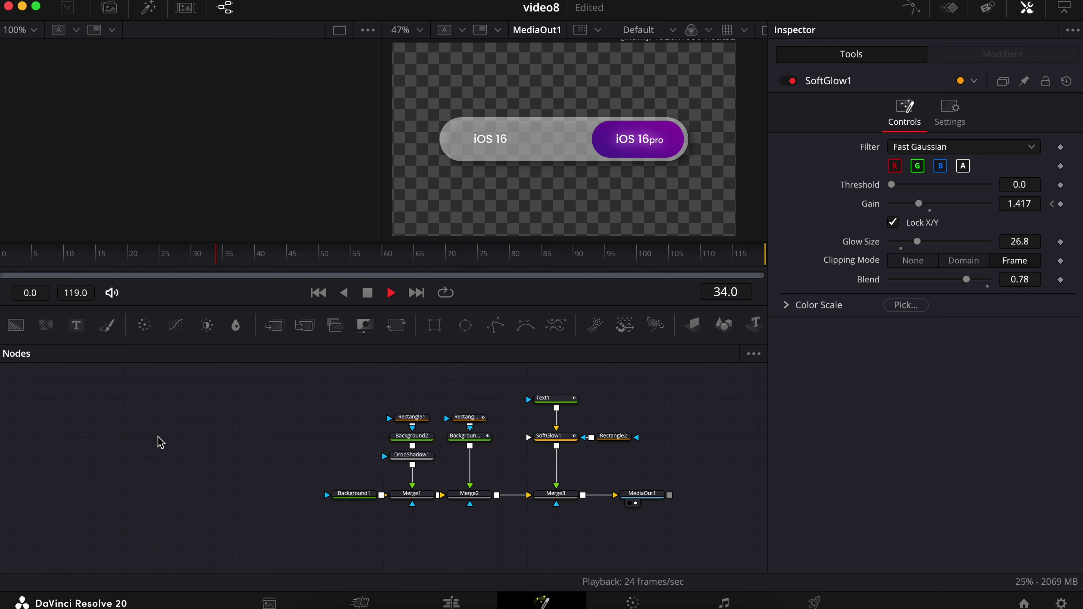
Stop playback and move the pill's rectangle and background nodes up, level with the Text1 node.
{"action": "key", "text": "space"}
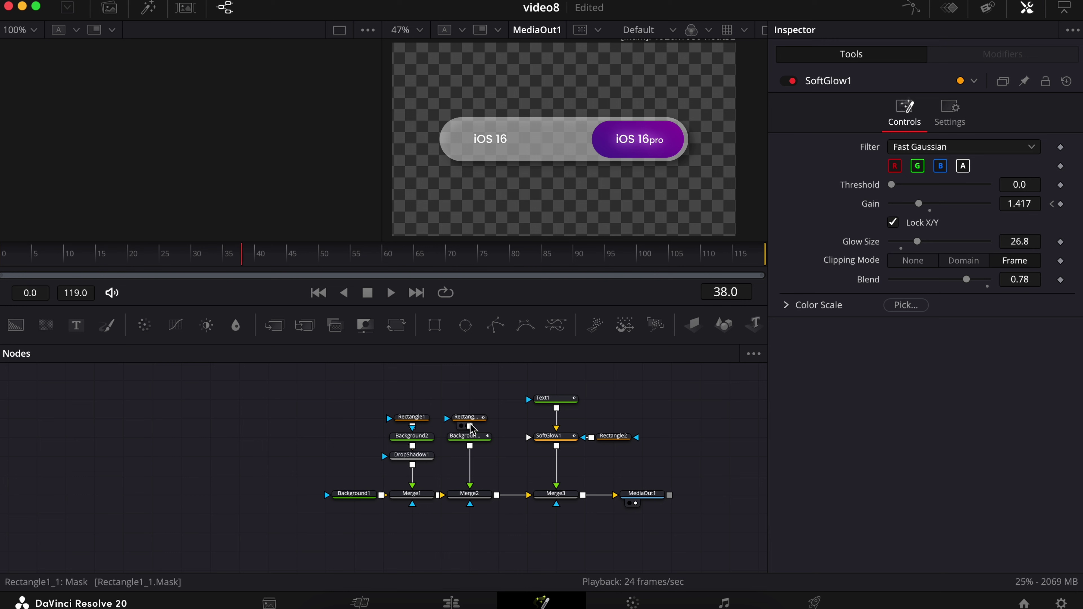
{"action": "left_click_drag", "start_coordinate": [447, 399], "coordinate": [479, 420]}
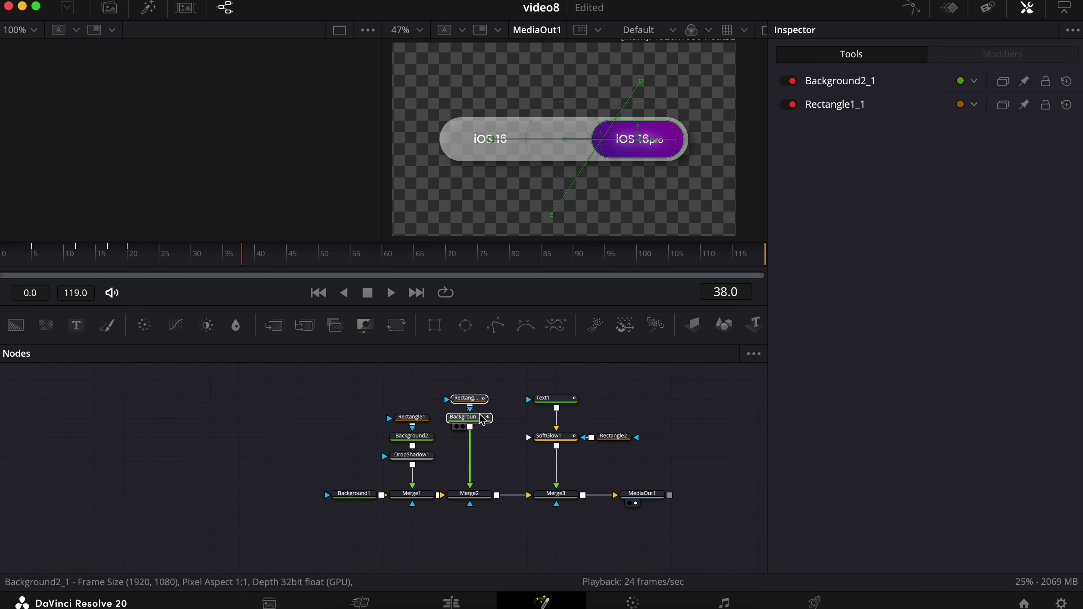
{"action": "left_click", "coordinate": [516, 410]}
Display the Rectangle1_1 displacement and Background2_1 gradient curves in the Spline editor, fitted to the view.
{"action": "left_click_drag", "start_coordinate": [437, 381], "coordinate": [583, 425]}
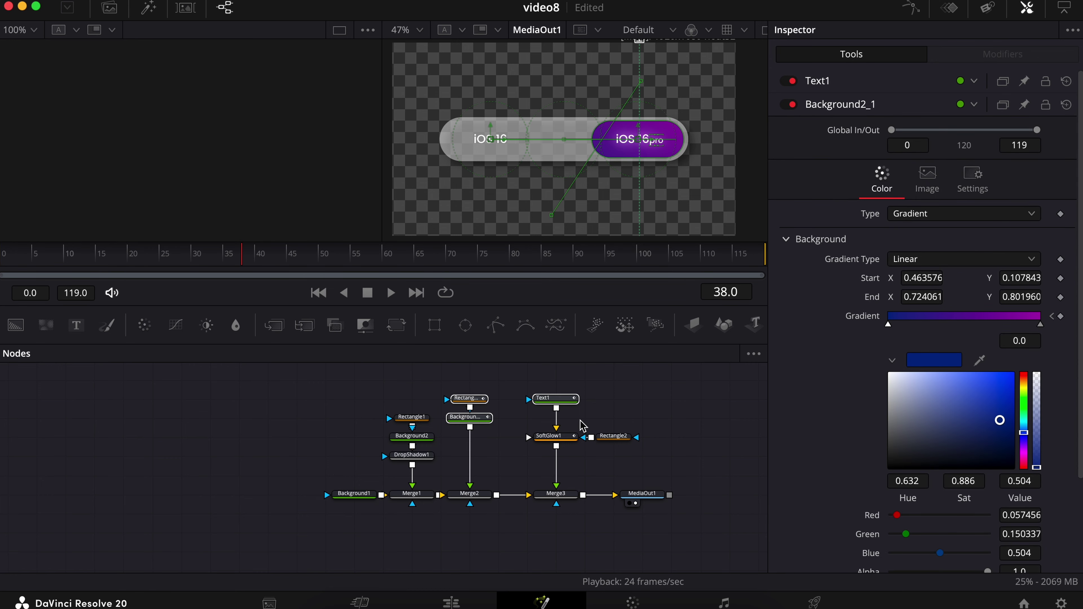
{"action": "left_click", "coordinate": [914, 9]}
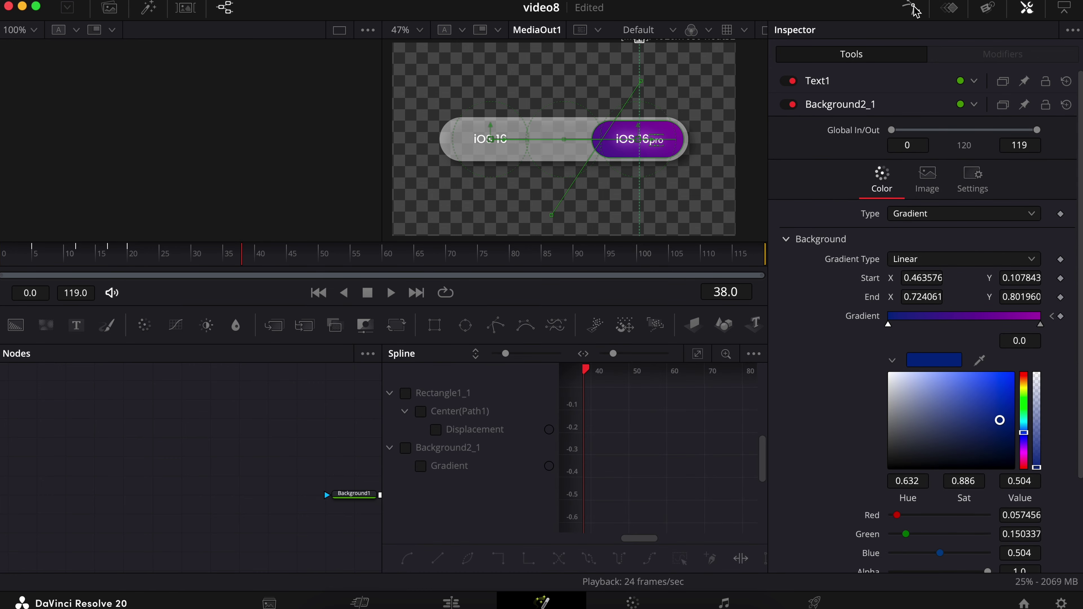
{"action": "left_click", "coordinate": [405, 394]}
{"action": "left_click", "coordinate": [407, 450]}
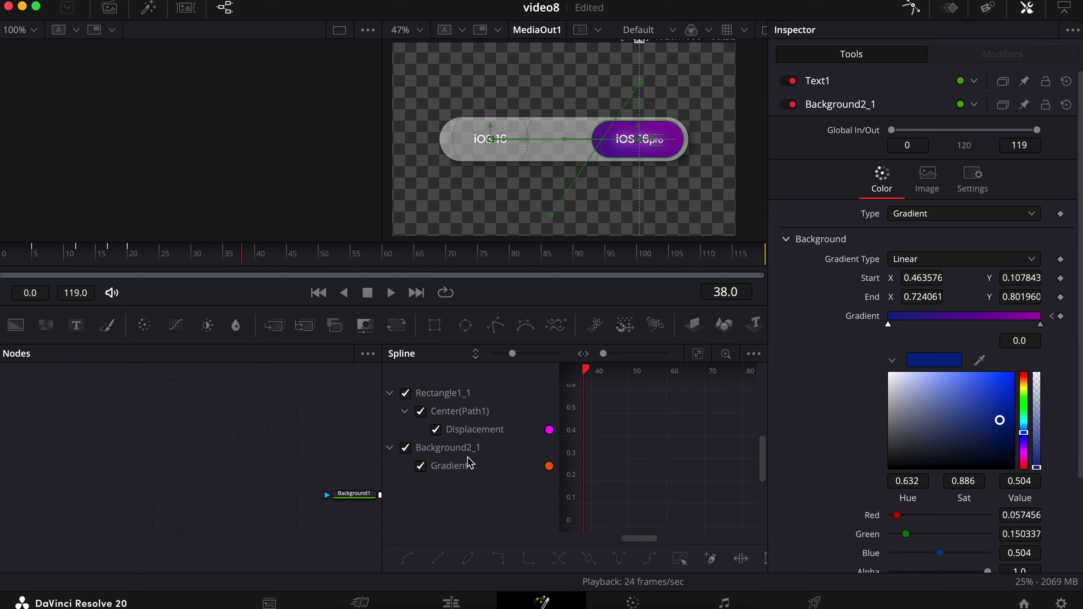
{"action": "left_click", "coordinate": [698, 354]}
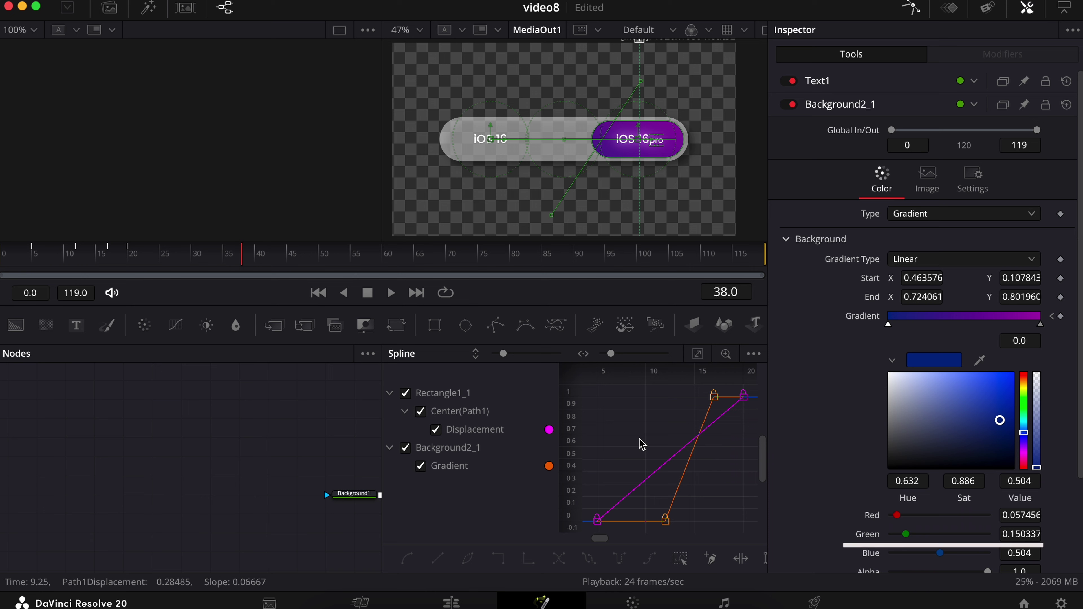
Smooth all keyframes on the displacement and gradient curves and set their Ease In to 50.7.
{"action": "key", "text": "ctrl+a"}
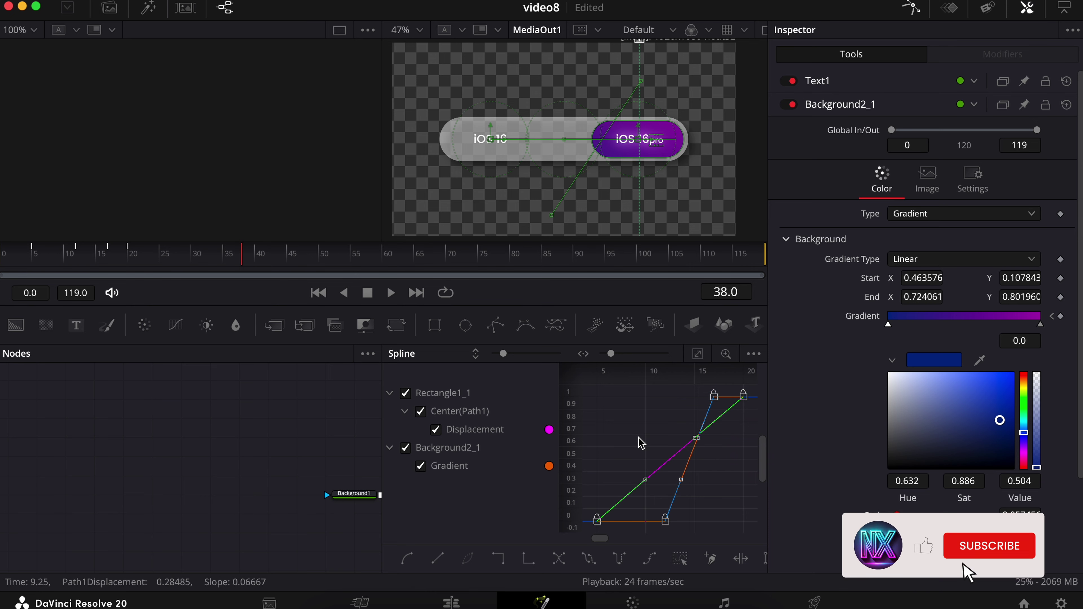
{"action": "key", "text": "shift+s"}
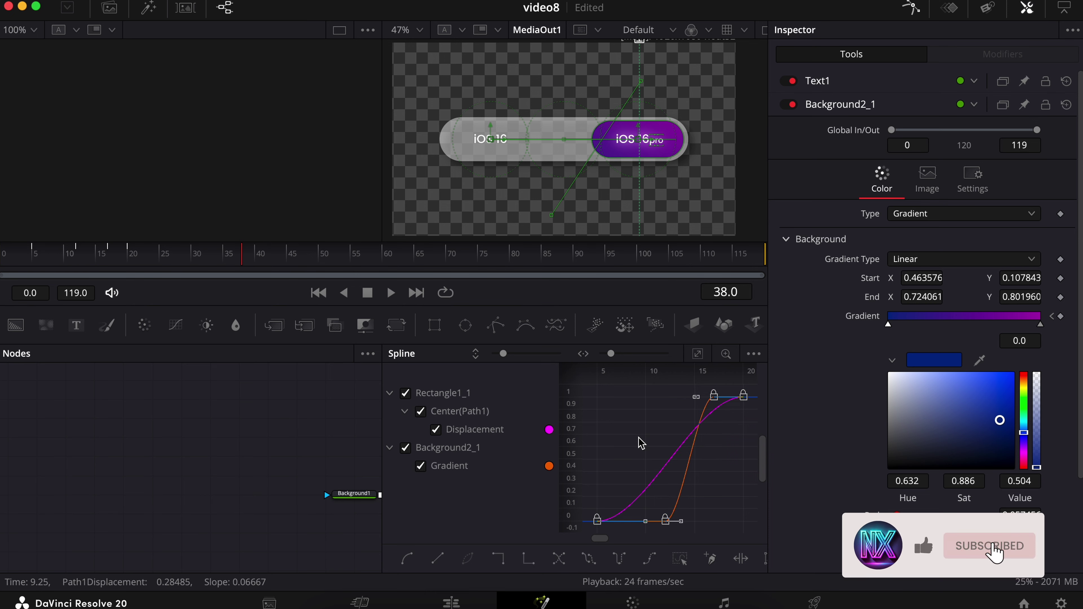
{"action": "key", "text": "t"}
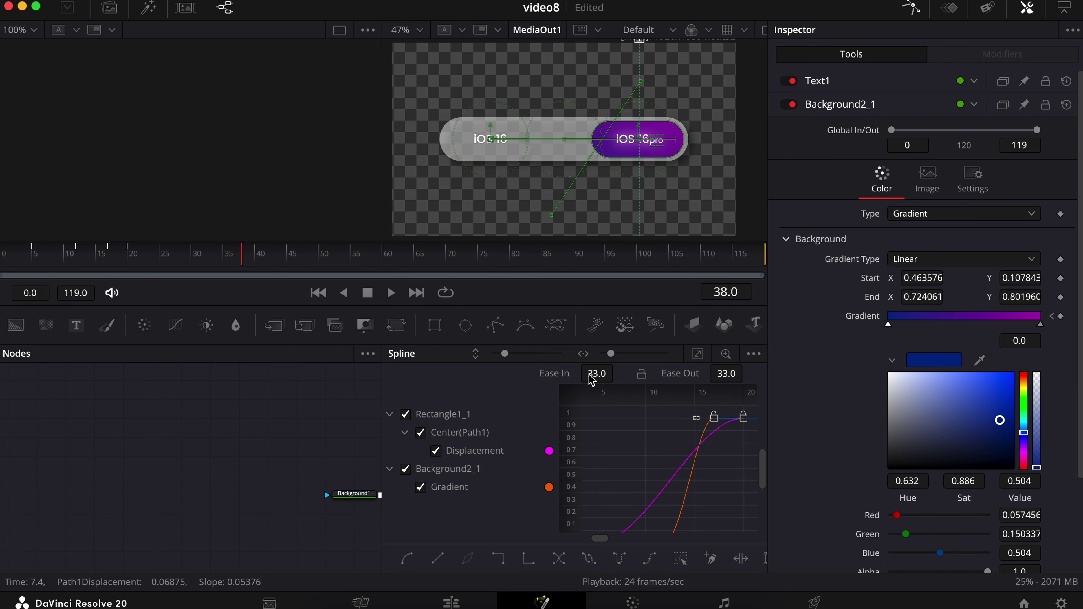
{"action": "left_click_drag", "start_coordinate": [592, 380], "coordinate": [724, 391]}
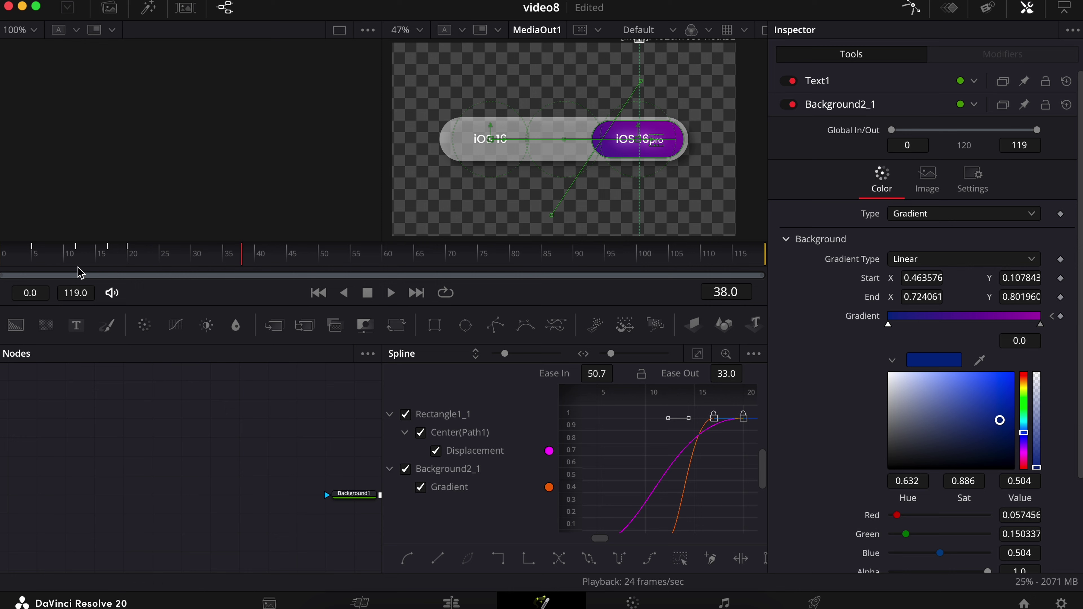
Play the eased pill animation from frame 0 twice, then close the Spline editor.
{"action": "left_click_drag", "start_coordinate": [26, 258], "coordinate": [1, 257]}
{"action": "key", "text": "space"}
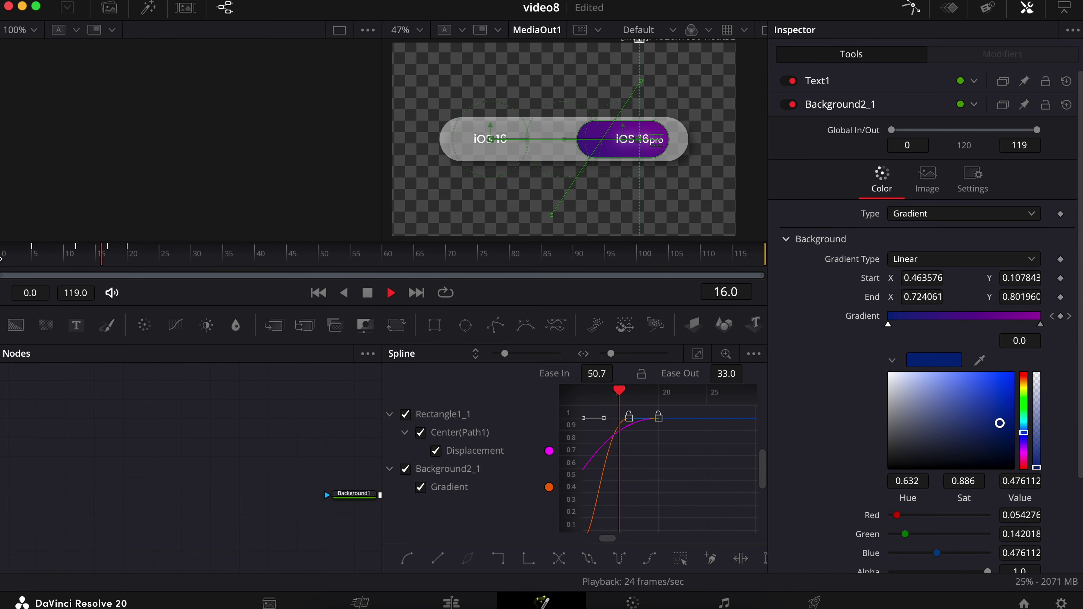
{"action": "left_click", "coordinate": [231, 420]}
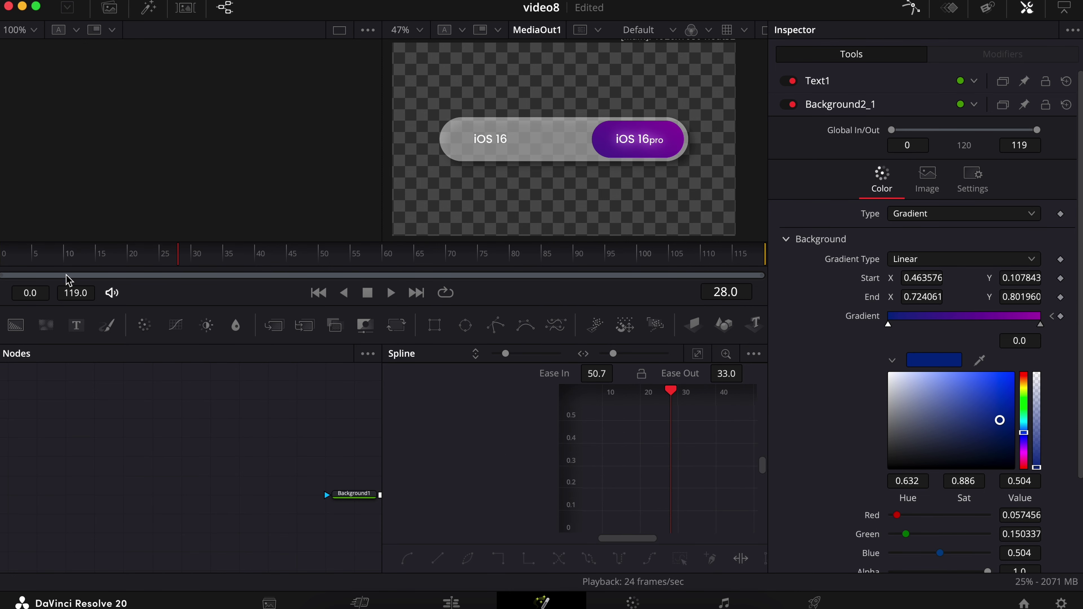
{"action": "left_click", "coordinate": [0, 257]}
{"action": "key", "text": "space"}
{"action": "key", "text": "space"}
{"action": "left_click", "coordinate": [911, 8]}
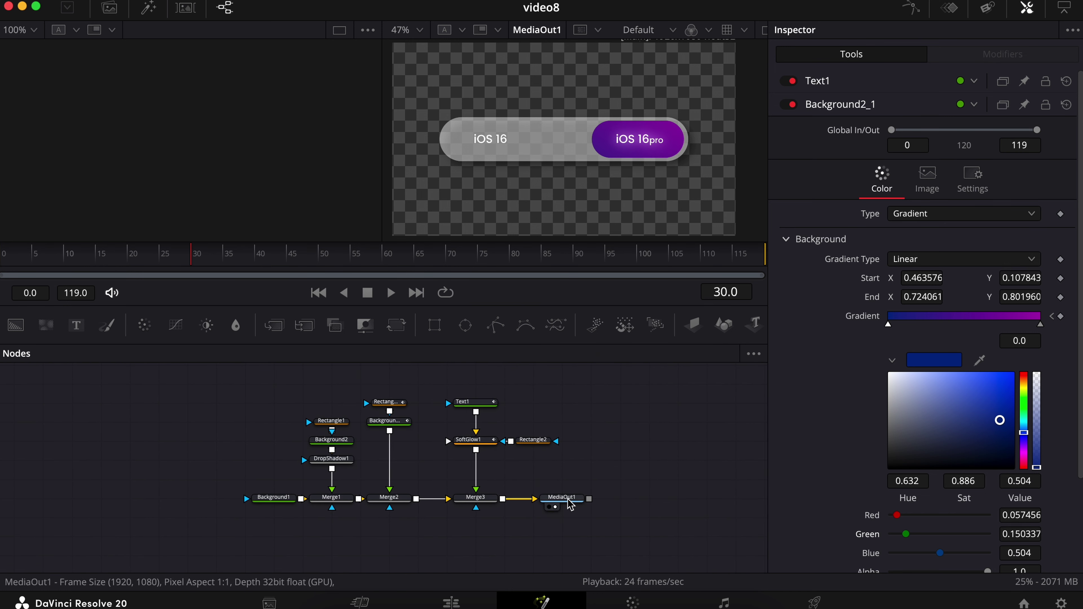
Add a Background node between Merge3 and MediaOut1 and swap the new merge's inputs so it sits behind the bar.
{"action": "left_click_drag", "start_coordinate": [560, 502], "coordinate": [677, 505]}
{"action": "left_click_drag", "start_coordinate": [16, 327], "coordinate": [504, 503]}
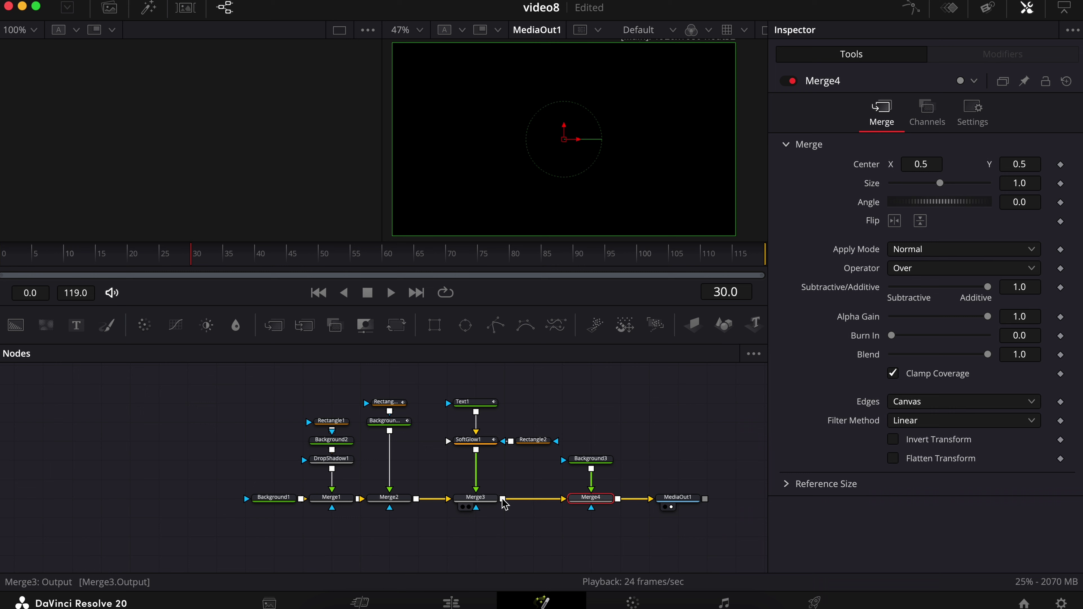
{"action": "left_click", "coordinate": [630, 469]}
{"action": "left_click", "coordinate": [592, 503]}
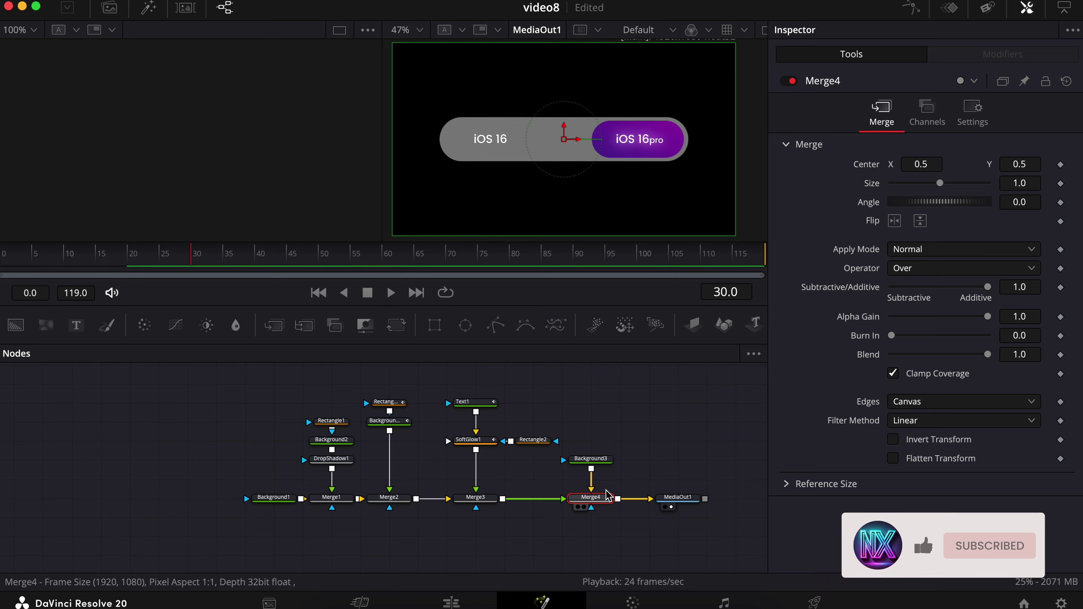
{"action": "left_click", "coordinate": [674, 465]}
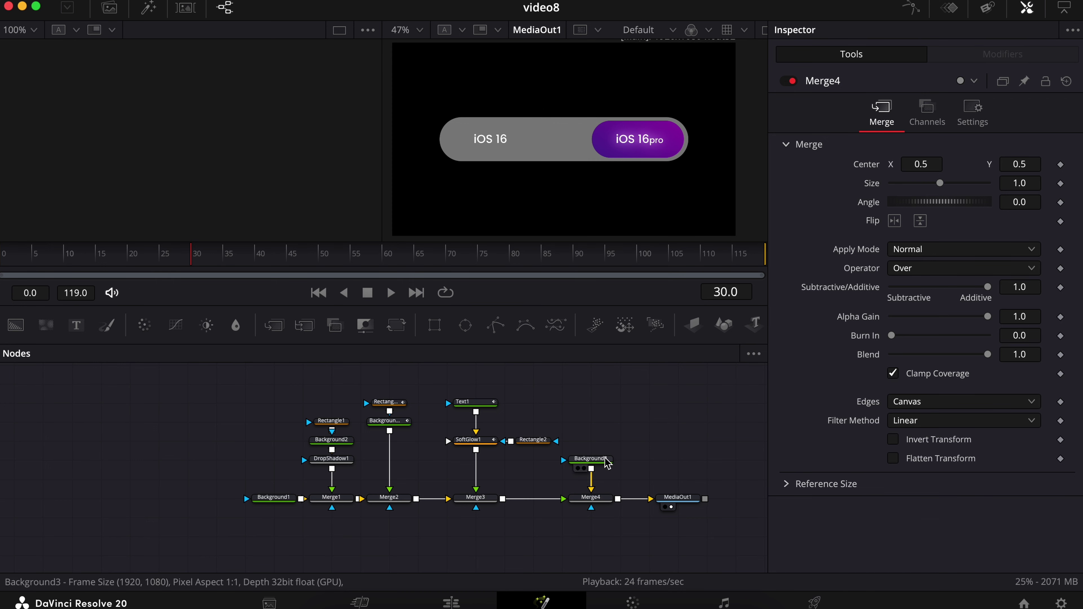
Change Background3's type to Gradient and make the gradient's end stop black.
{"action": "left_click", "coordinate": [591, 458]}
{"action": "left_click", "coordinate": [932, 190]}
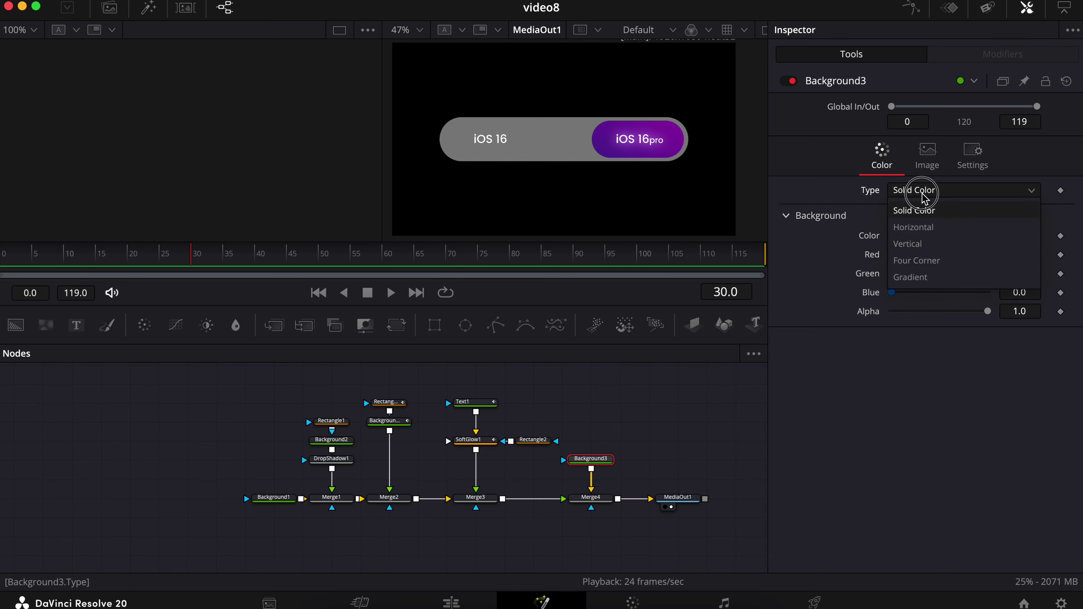
{"action": "left_click", "coordinate": [917, 278]}
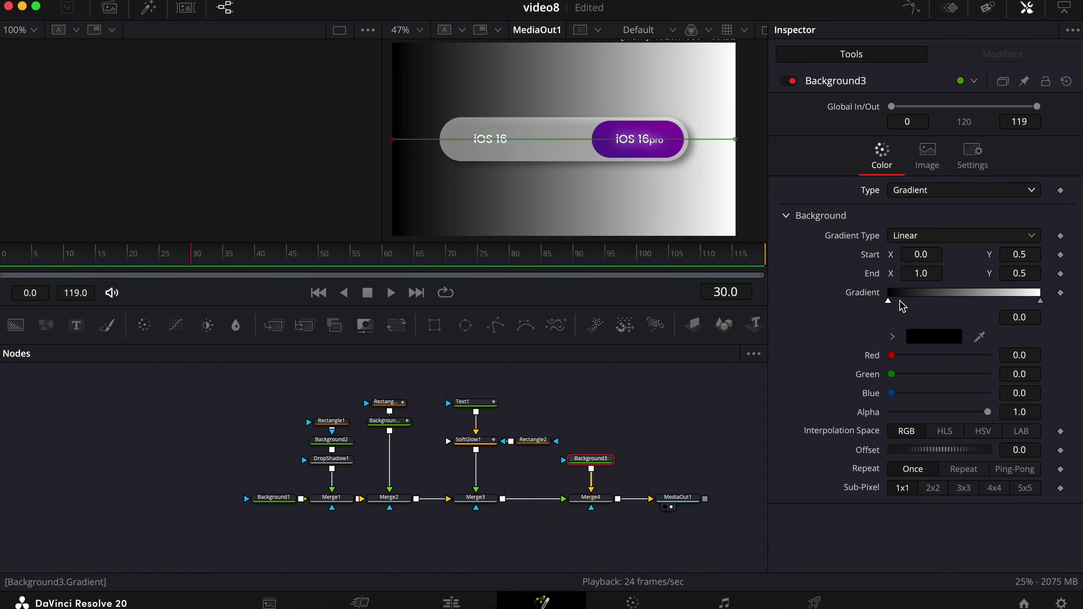
{"action": "left_click", "coordinate": [1040, 300]}
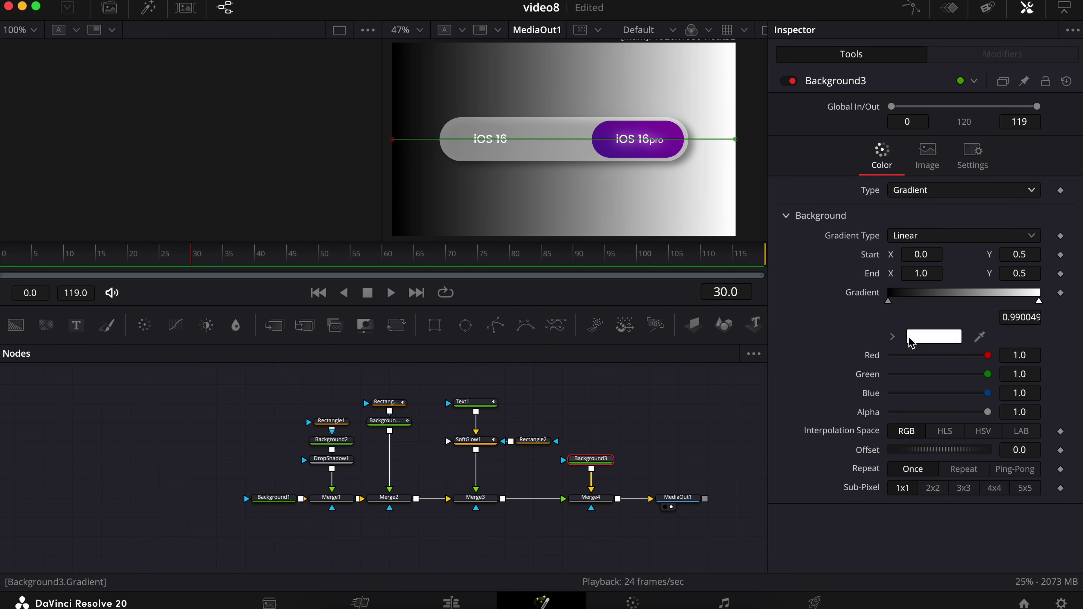
{"action": "left_click", "coordinate": [892, 336]}
{"action": "left_click_drag", "start_coordinate": [1004, 429], "coordinate": [1011, 444]}
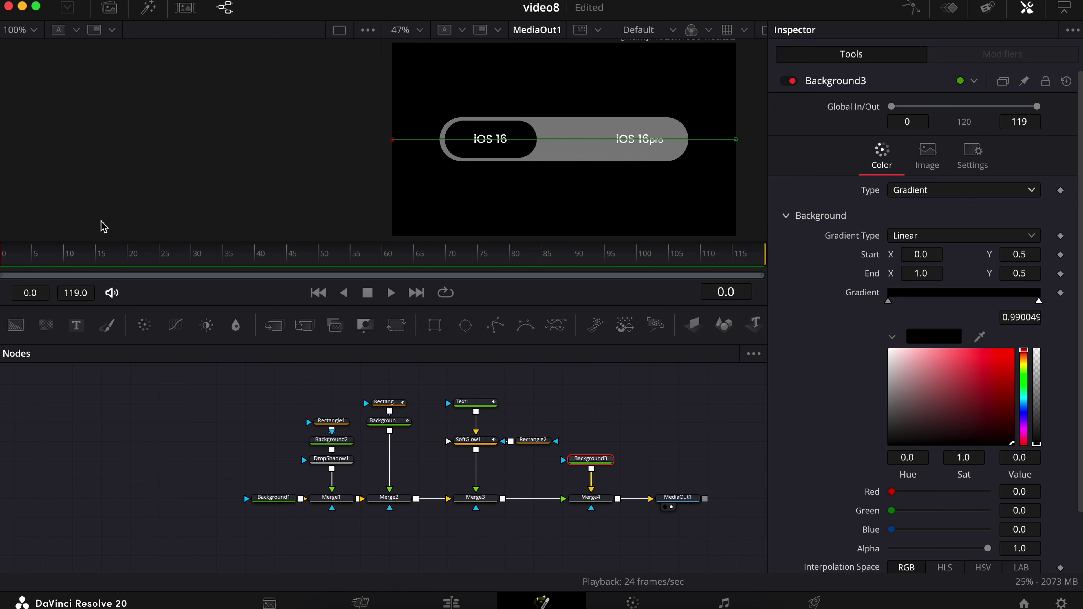
Keyframe Background3's black gradient at frame 12, then make its end stop purple at frame 17 with hue 0.768, saturation 0.873 and value 0.748.
{"action": "left_click_drag", "start_coordinate": [76, 255], "coordinate": [81, 255]}
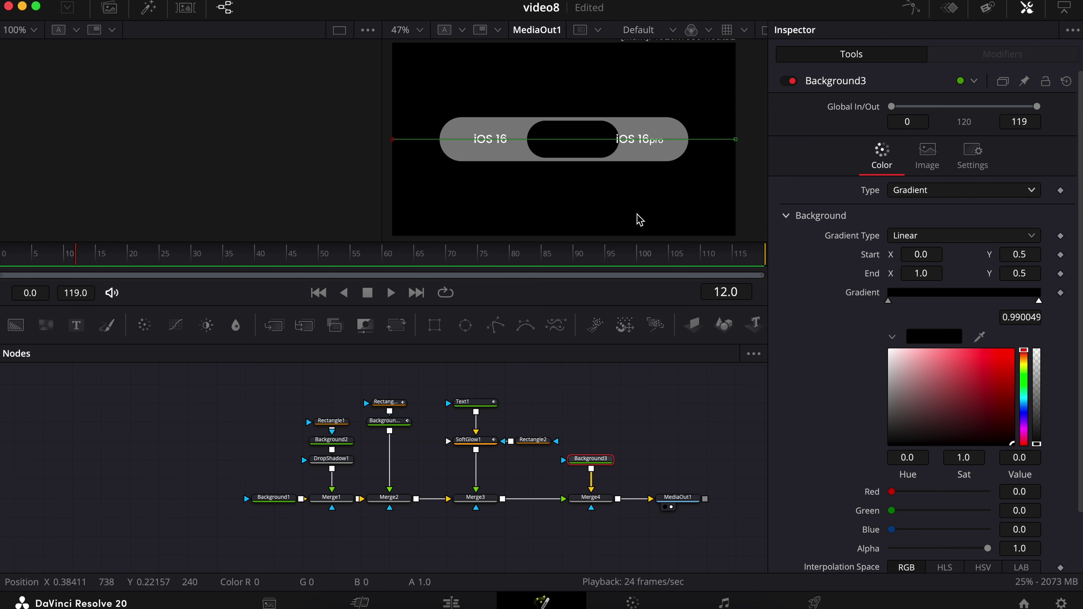
{"action": "left_click", "coordinate": [1060, 293]}
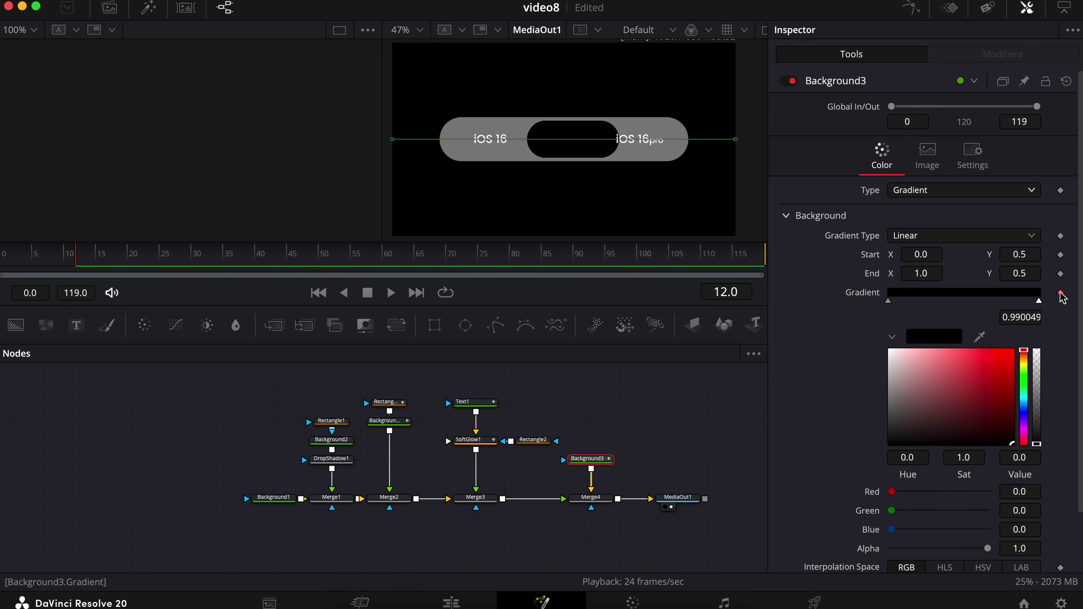
{"action": "left_click_drag", "start_coordinate": [107, 260], "coordinate": [107, 252]}
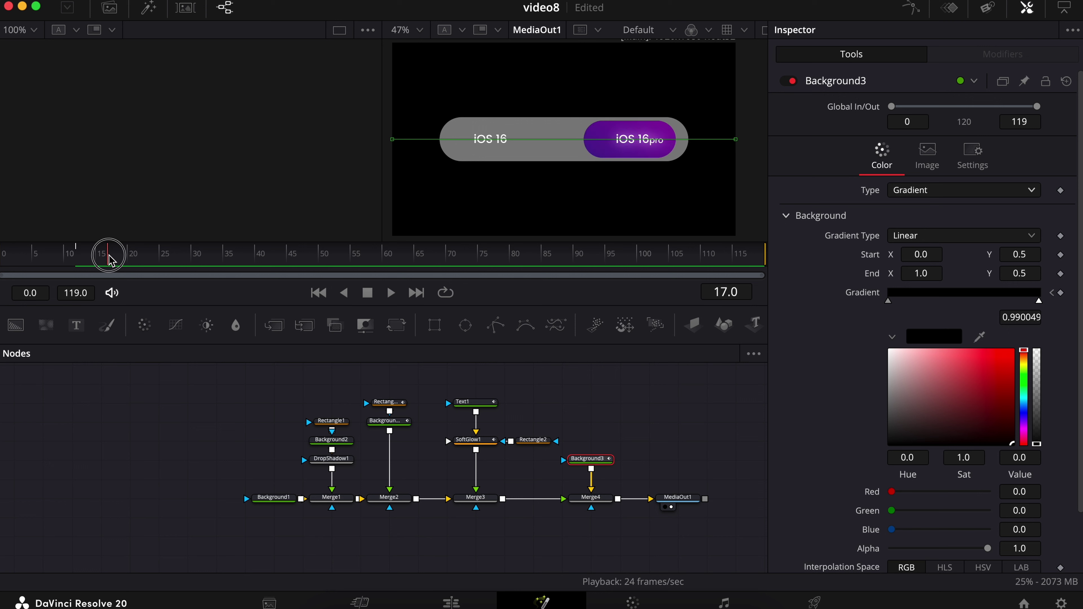
{"action": "left_click", "coordinate": [1037, 301]}
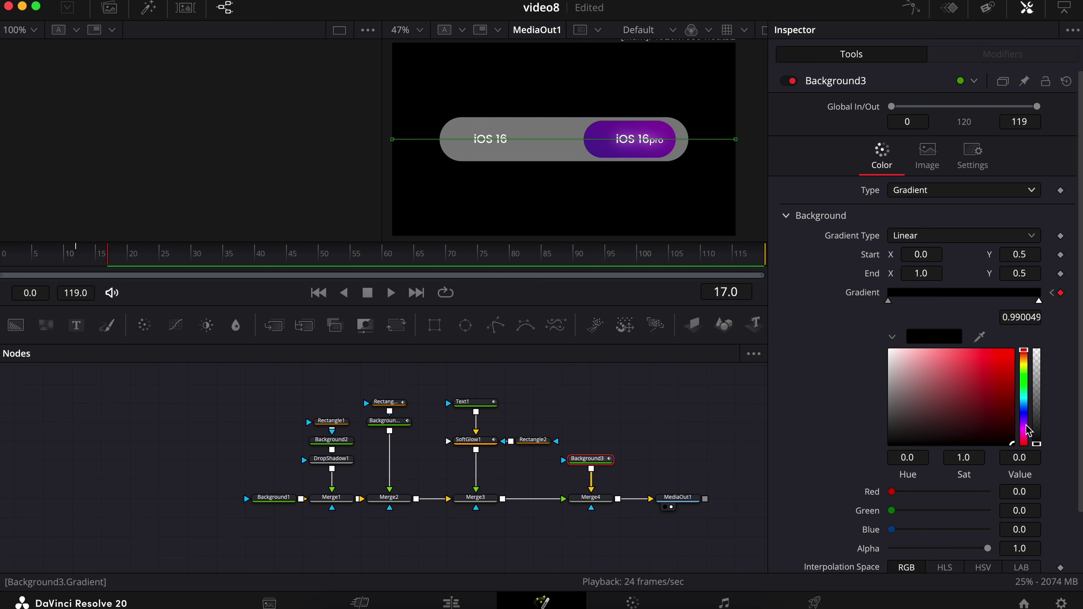
{"action": "left_click_drag", "start_coordinate": [1028, 431], "coordinate": [1023, 422]}
{"action": "left_click", "coordinate": [998, 374]}
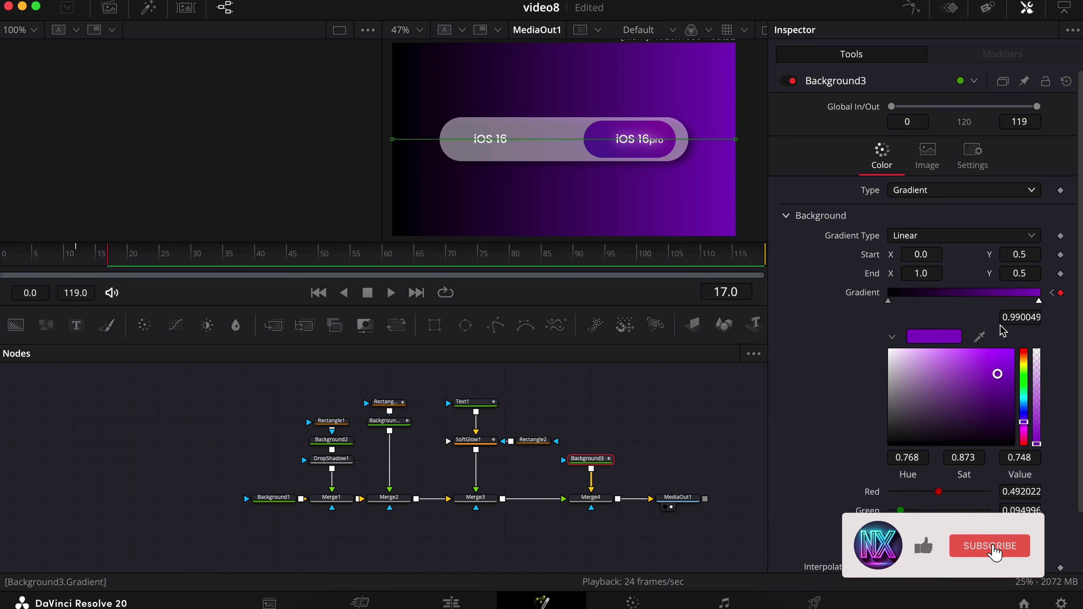
Make Background3's gradient start stop blue at frame 17 with hue 0.64, saturation 0.892 and value 0.709.
{"action": "left_click", "coordinate": [889, 302]}
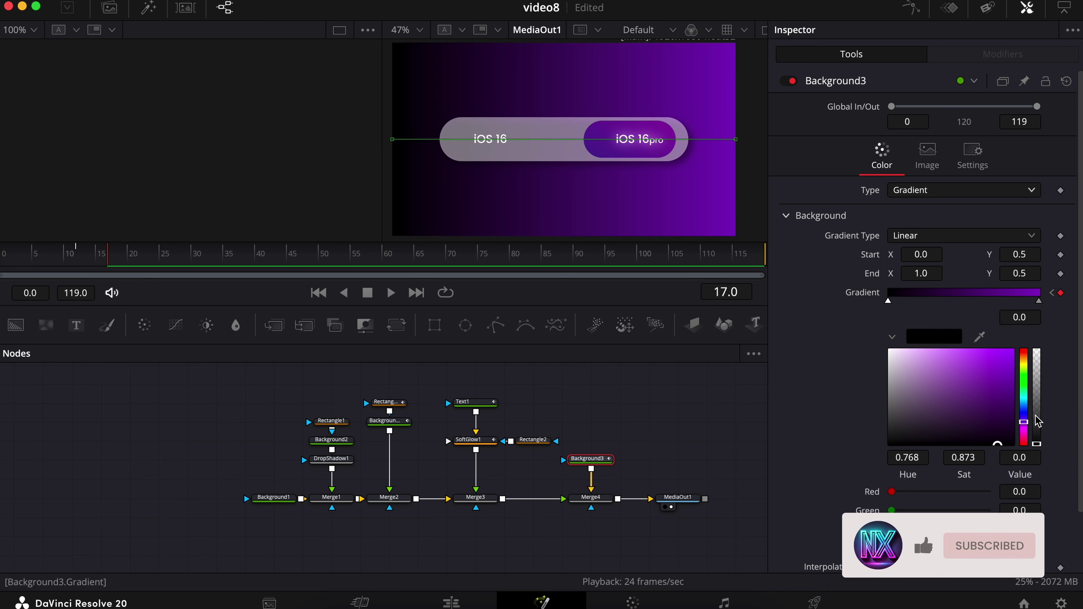
{"action": "left_click_drag", "start_coordinate": [1024, 422], "coordinate": [1000, 377]}
{"action": "left_click", "coordinate": [999, 379]}
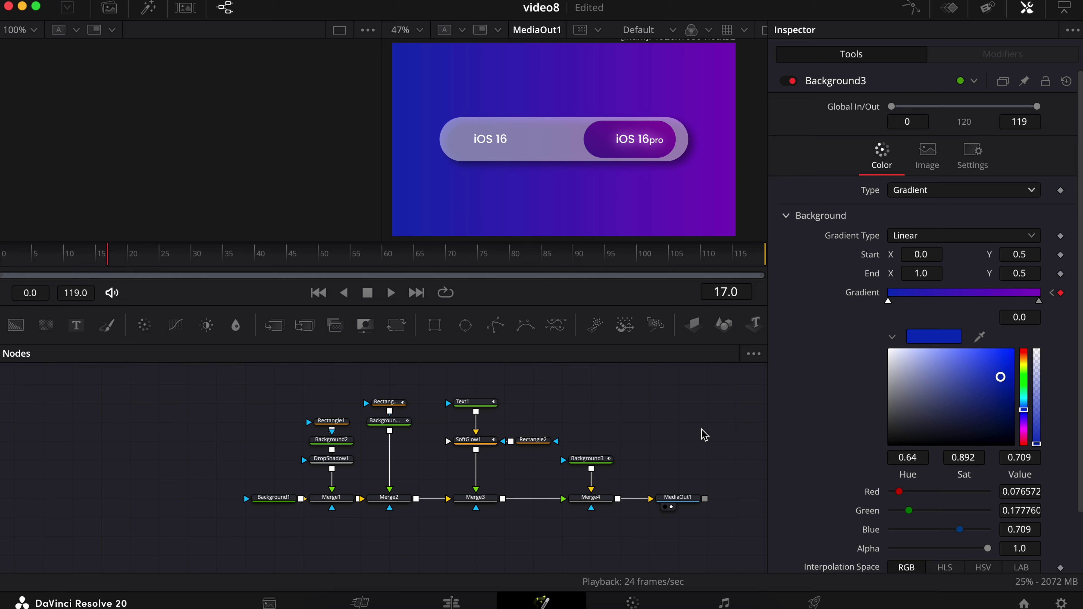
Insert a Transform node after Merge3 and keyframe its size at 0.58 on frame 5.
{"action": "left_click", "coordinate": [471, 498]}
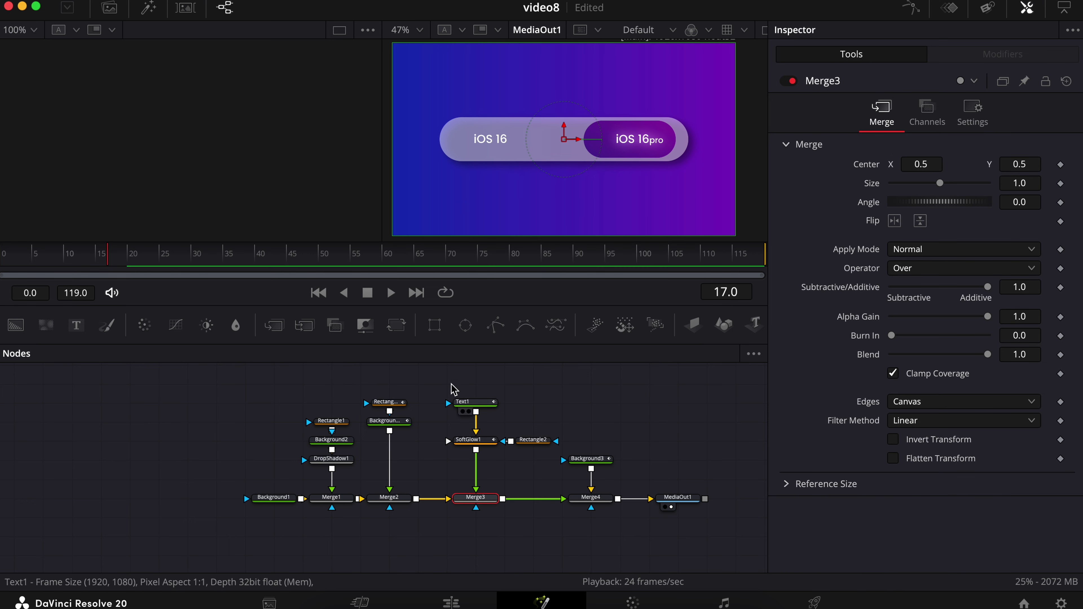
{"action": "left_click", "coordinate": [398, 328]}
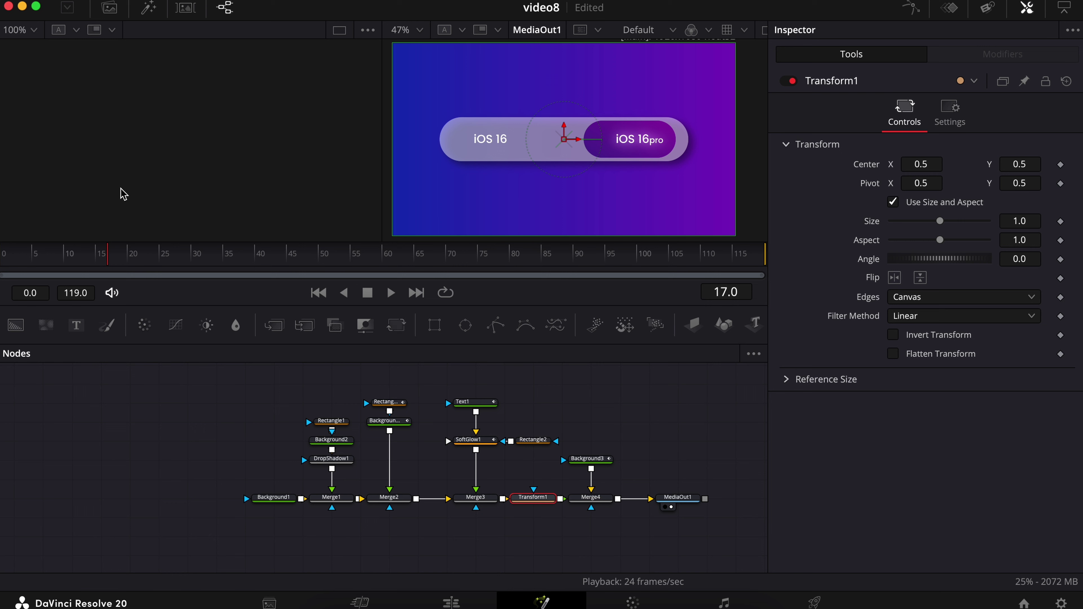
{"action": "mouse_move", "coordinate": [29, 263]}
{"action": "left_mouse_down"}
{"action": "mouse_move", "coordinate": [10, 256]}
{"action": "mouse_move", "coordinate": [35, 263]}
{"action": "left_mouse_up"}
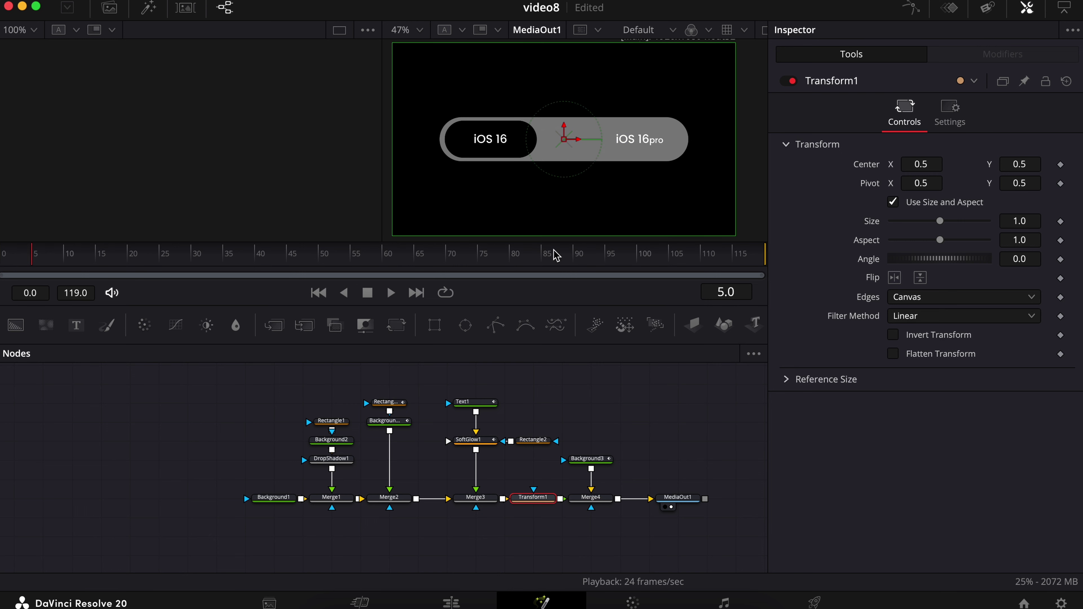
{"action": "left_click", "coordinate": [1060, 221]}
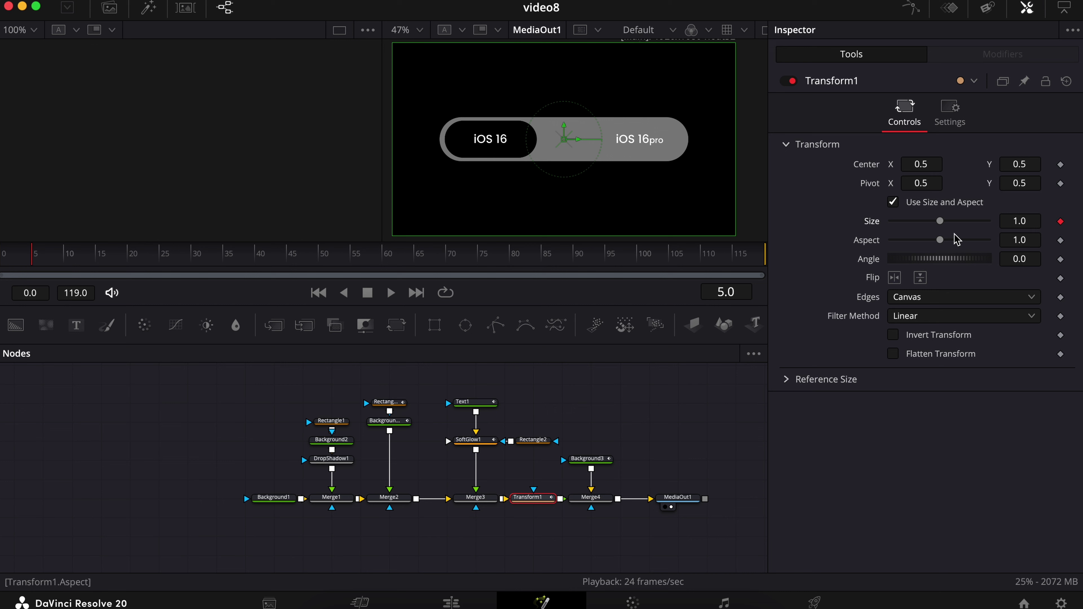
{"action": "left_click_drag", "start_coordinate": [940, 221], "coordinate": [921, 222]}
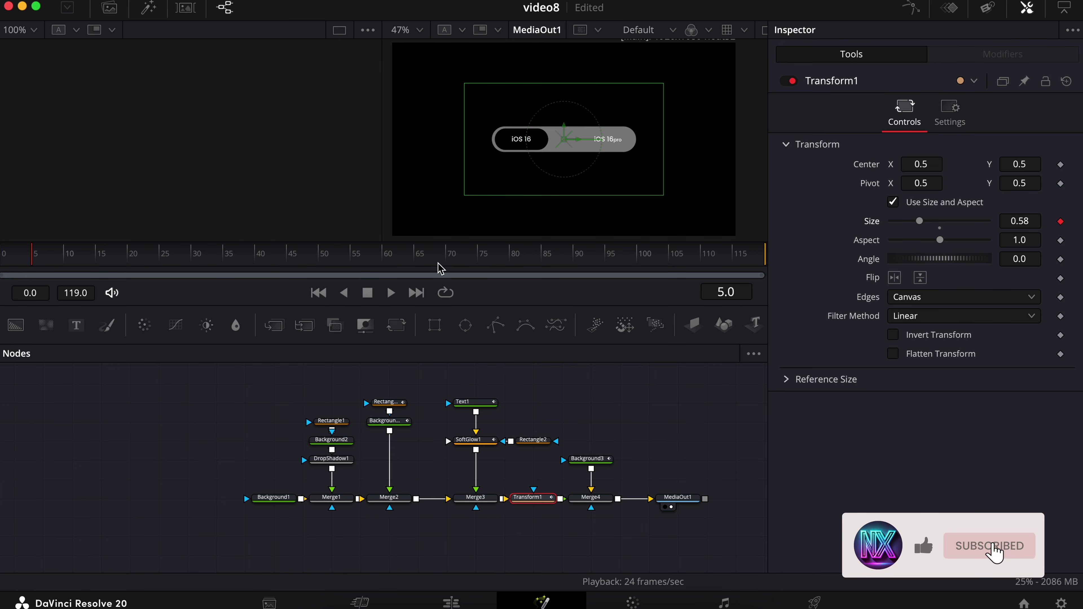
Reset Transform1's size to 1.0 at frame 80 so the bar scales up over time.
{"action": "left_click_drag", "start_coordinate": [509, 270], "coordinate": [512, 262]}
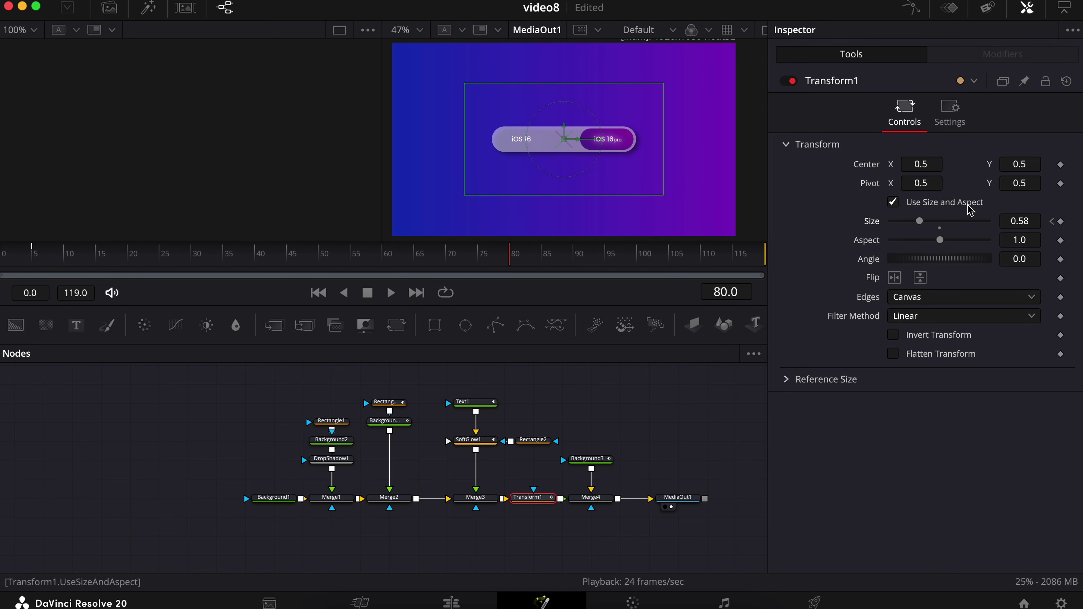
{"action": "left_click", "coordinate": [939, 228]}
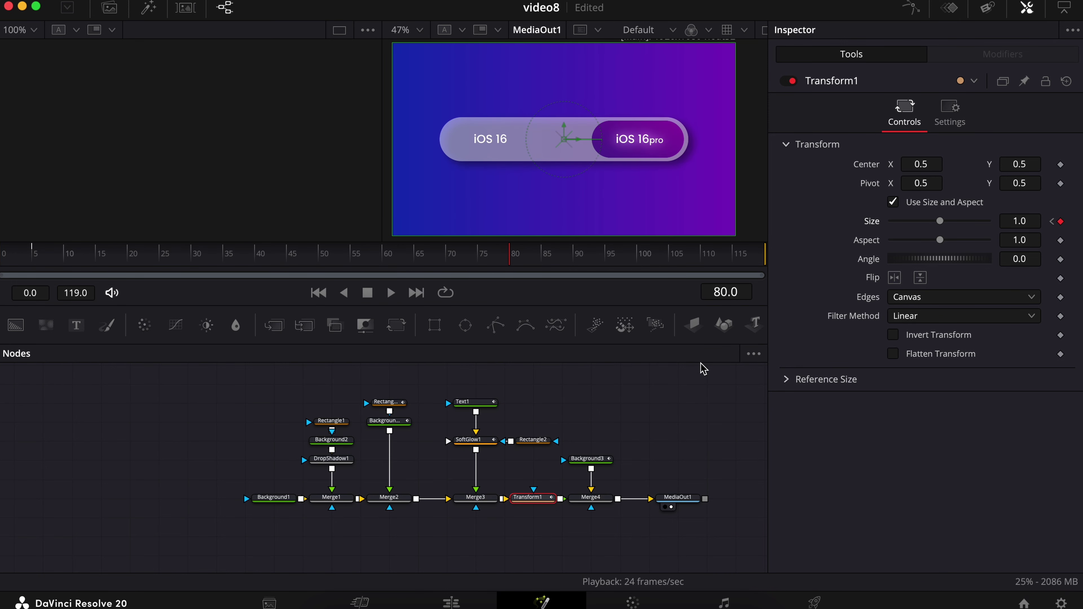
{"action": "left_click", "coordinate": [677, 423]}
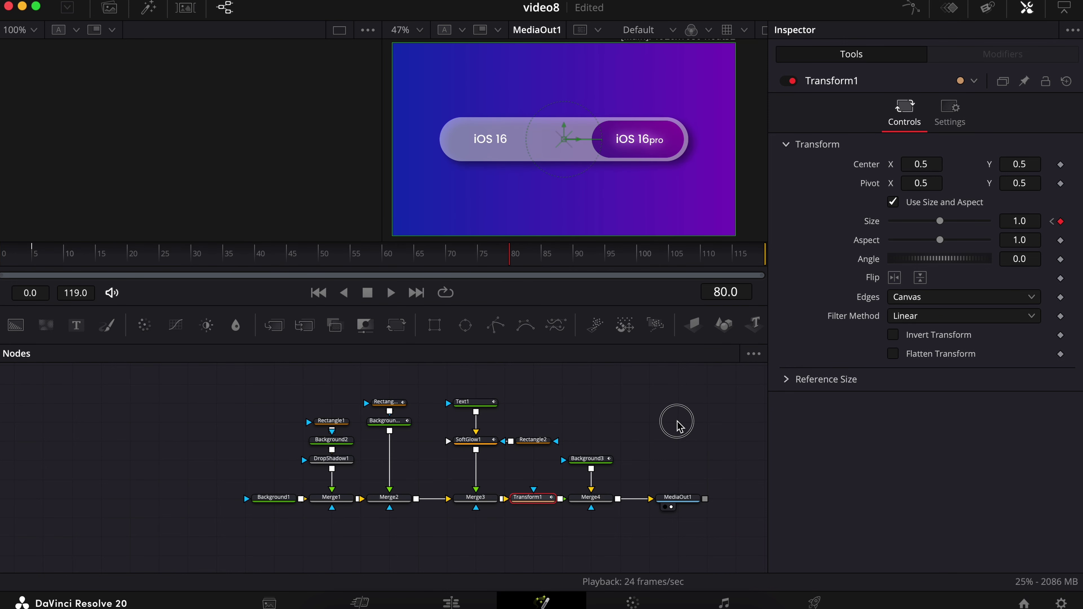
Smooth both keyframes of Transform1's size curve in the spline editor so the scale-up eases in and out.
{"action": "left_click", "coordinate": [531, 498]}
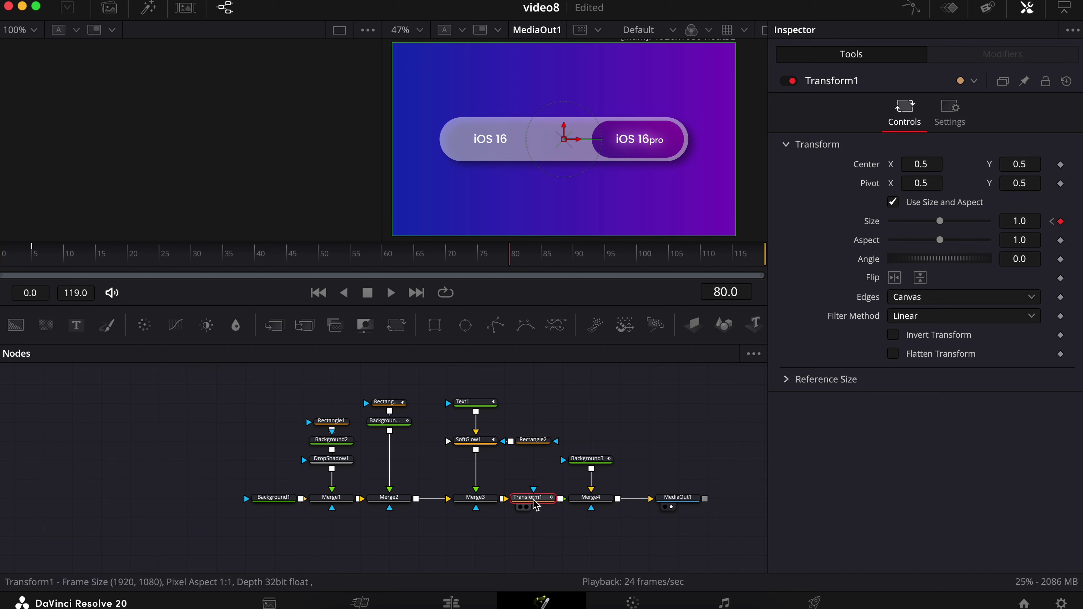
{"action": "left_click", "coordinate": [915, 9]}
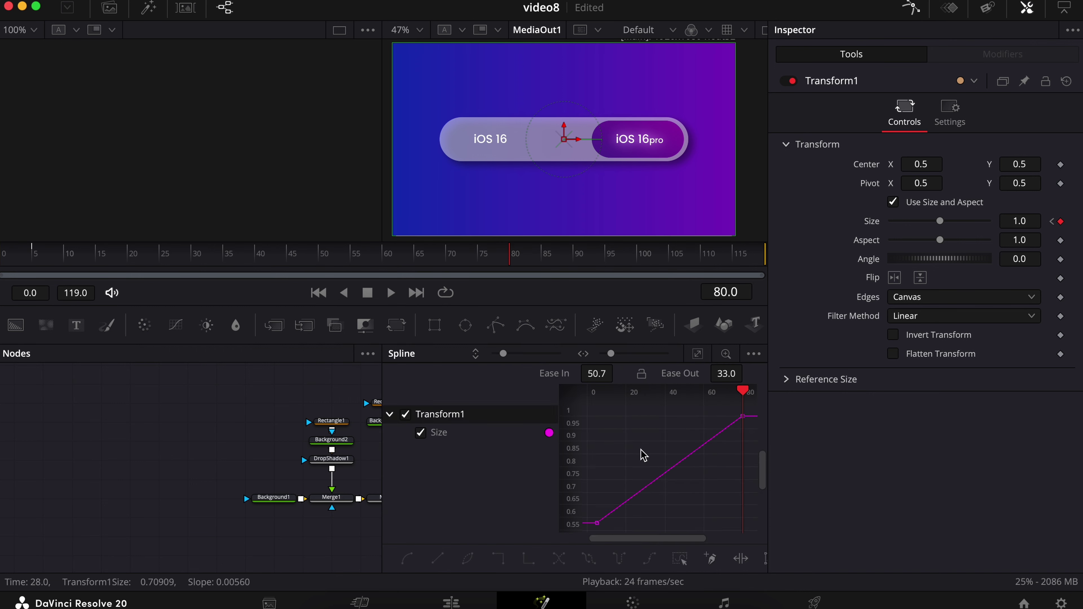
{"action": "key", "text": "super+a"}
{"action": "key", "text": "s"}
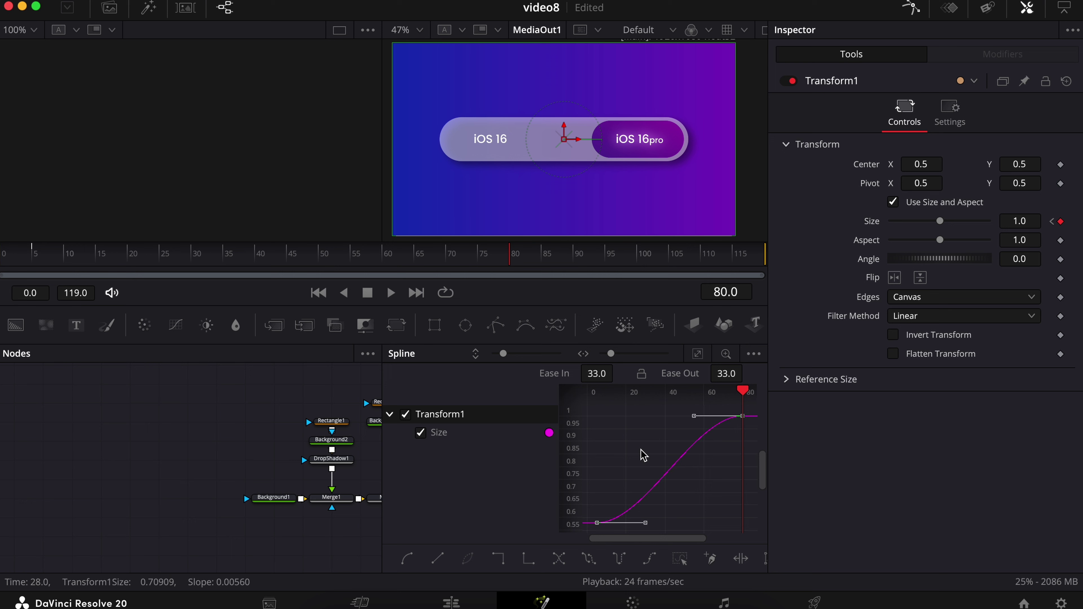
{"action": "left_click", "coordinate": [913, 9]}
Smooth both keyframes of Background3's gradient curve in the spline editor and set their Ease In to about 52.8.
{"action": "left_click", "coordinate": [599, 461]}
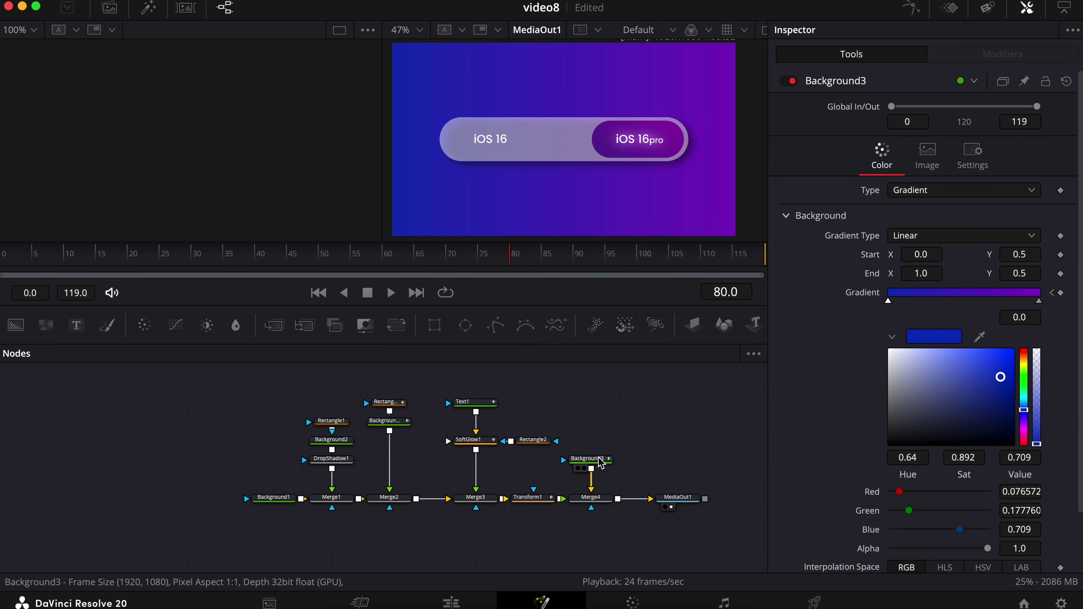
{"action": "left_click", "coordinate": [924, 12]}
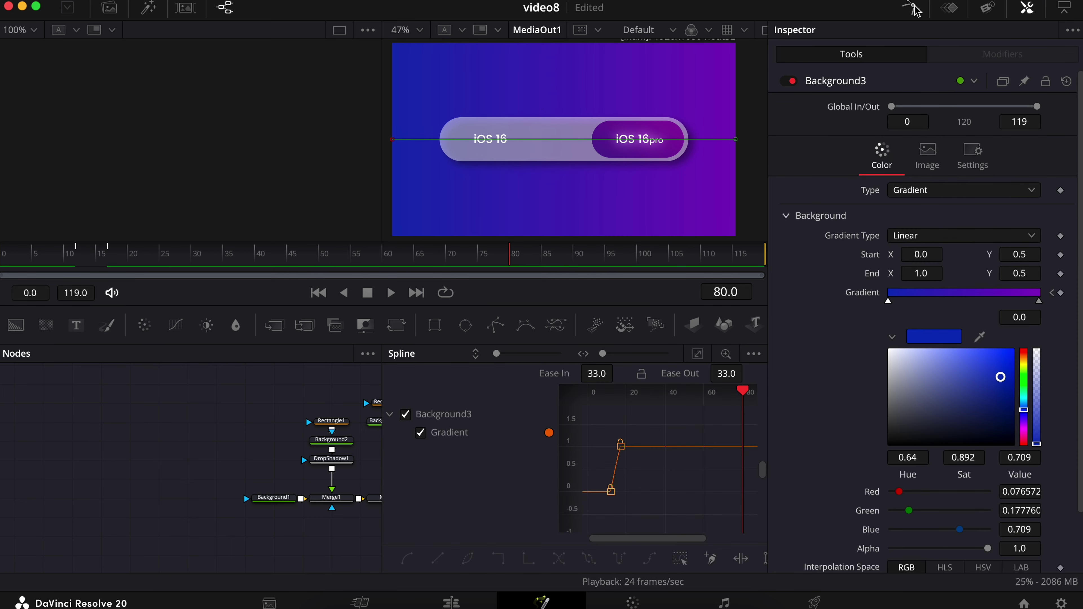
{"action": "left_click", "coordinate": [698, 355]}
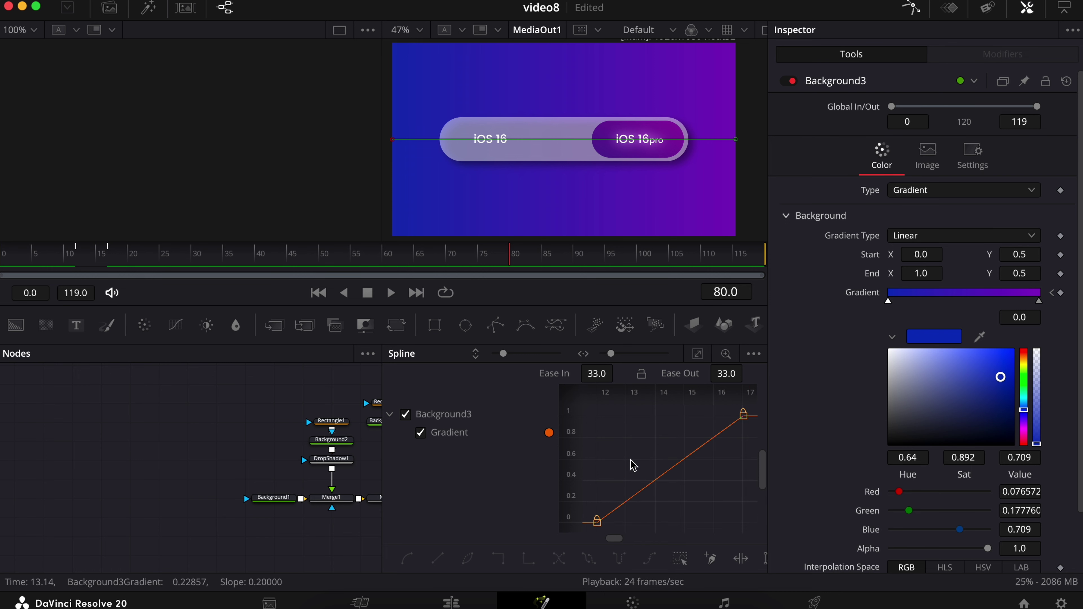
{"action": "key", "text": "ctrl+a"}
{"action": "key", "text": "s"}
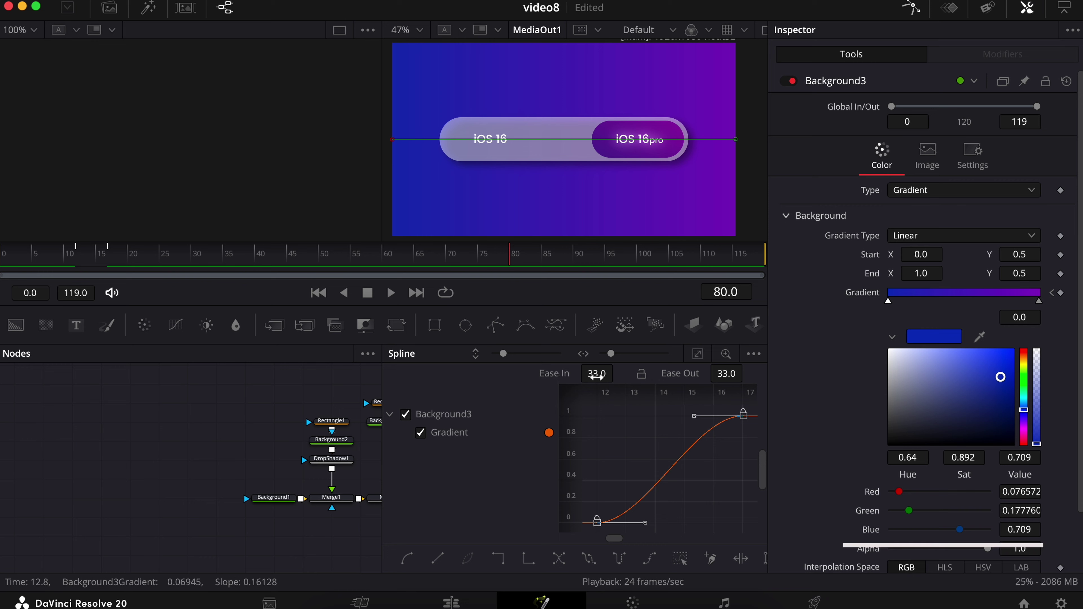
{"action": "left_click_drag", "start_coordinate": [597, 376], "coordinate": [745, 361]}
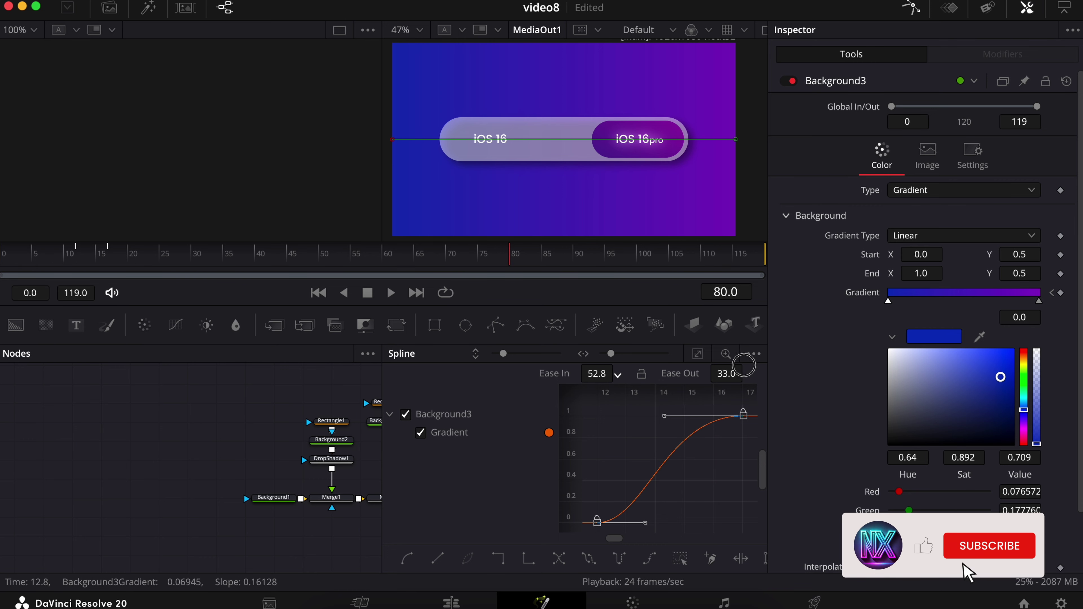
{"action": "left_click", "coordinate": [912, 7]}
{"action": "left_click", "coordinate": [644, 413]}
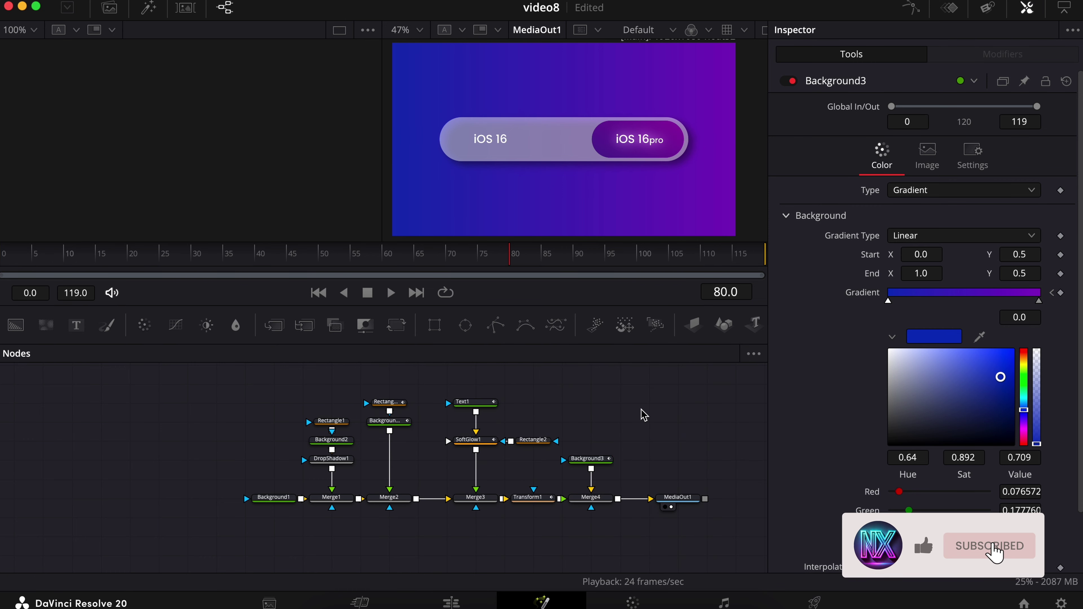
Play the finished animation from frame 0 to review the sliding pill, background gradient and scale-up.
{"action": "left_click", "coordinate": [19, 265]}
{"action": "left_click_drag", "start_coordinate": [22, 268], "coordinate": [3, 271]}
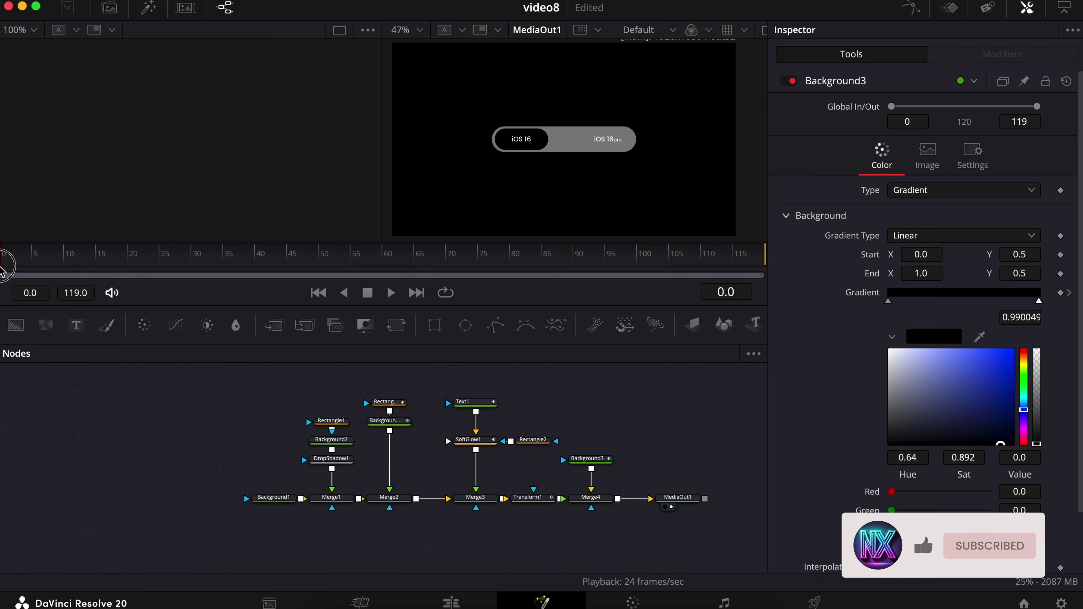
{"action": "key", "text": "space"}
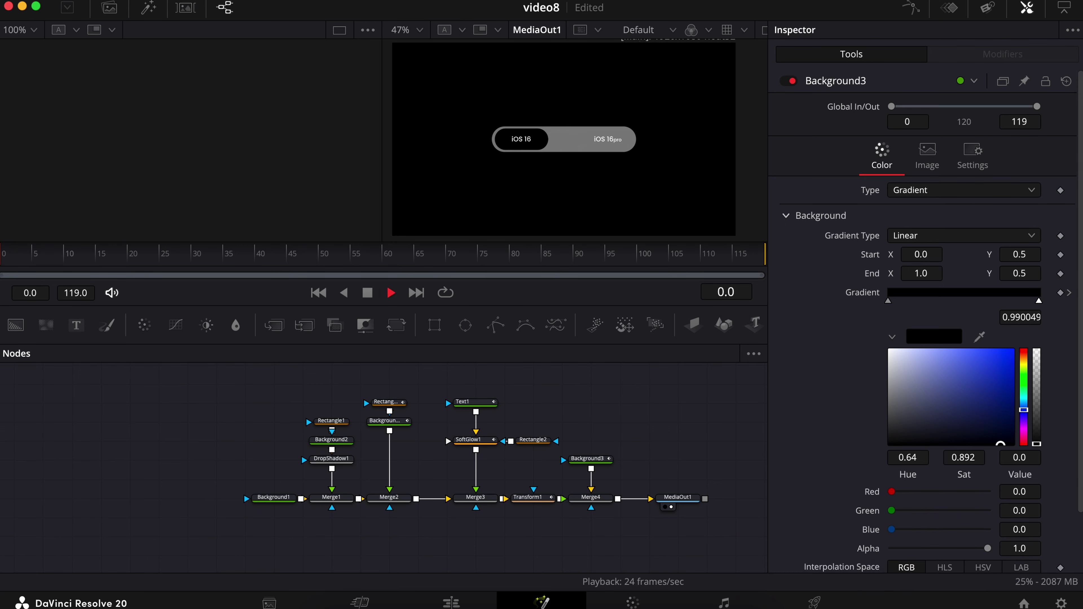